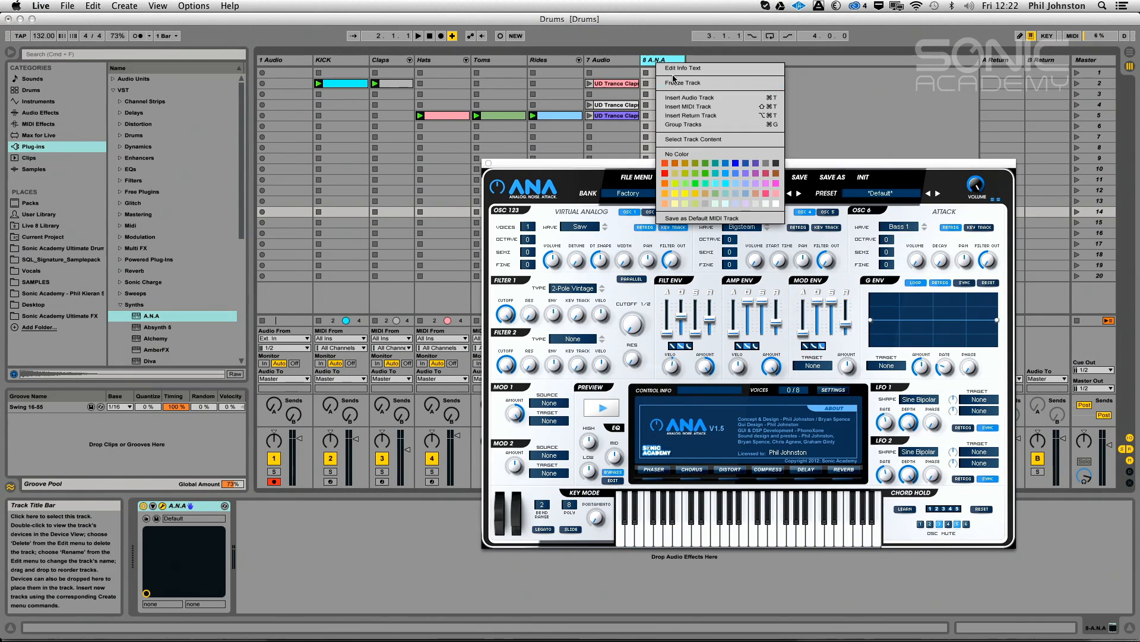
Rename the A.N.A instrument track to "Bass"
{"action": "left_click", "coordinate": [646, 64]}
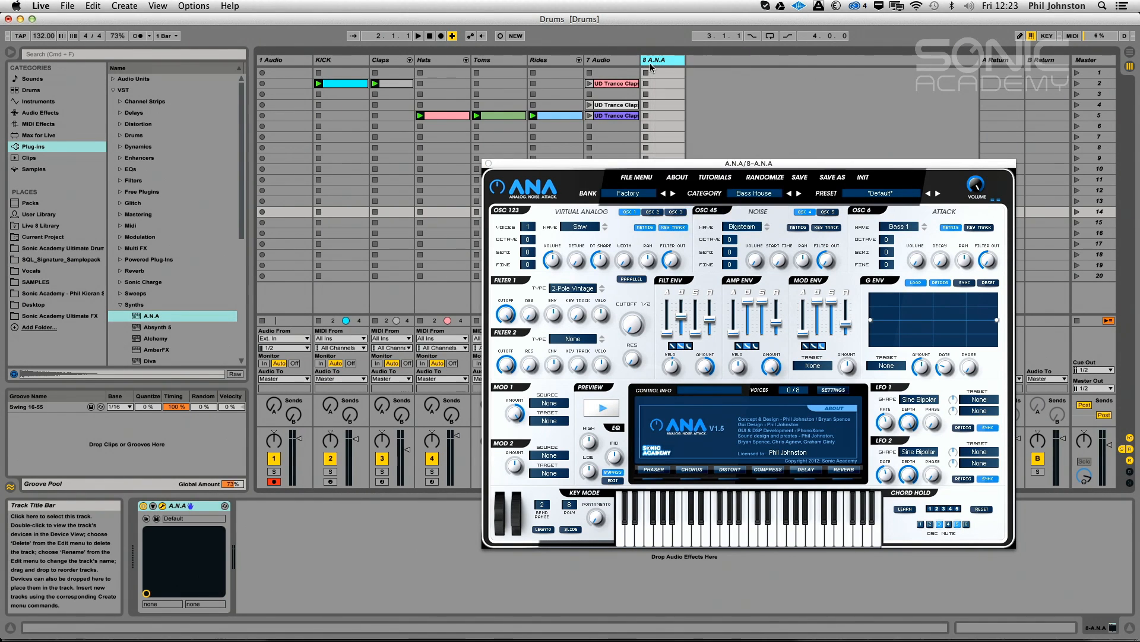
{"action": "right_click", "coordinate": [653, 64]}
{"action": "left_click", "coordinate": [687, 108]}
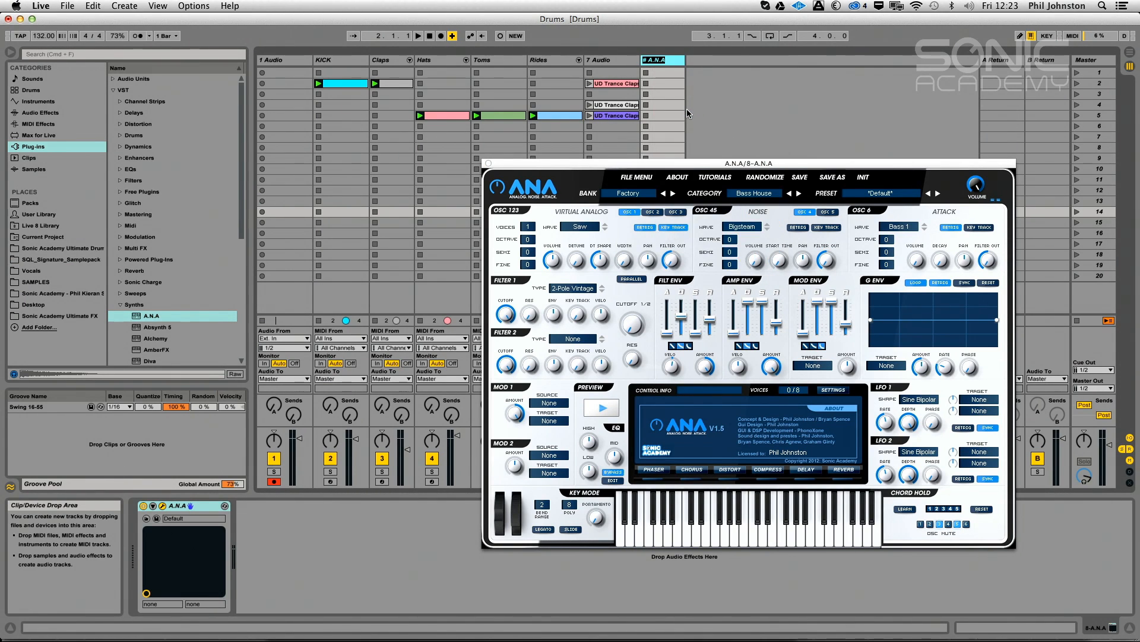
{"action": "type", "text": "Bass"}
{"action": "key", "text": "Return"}
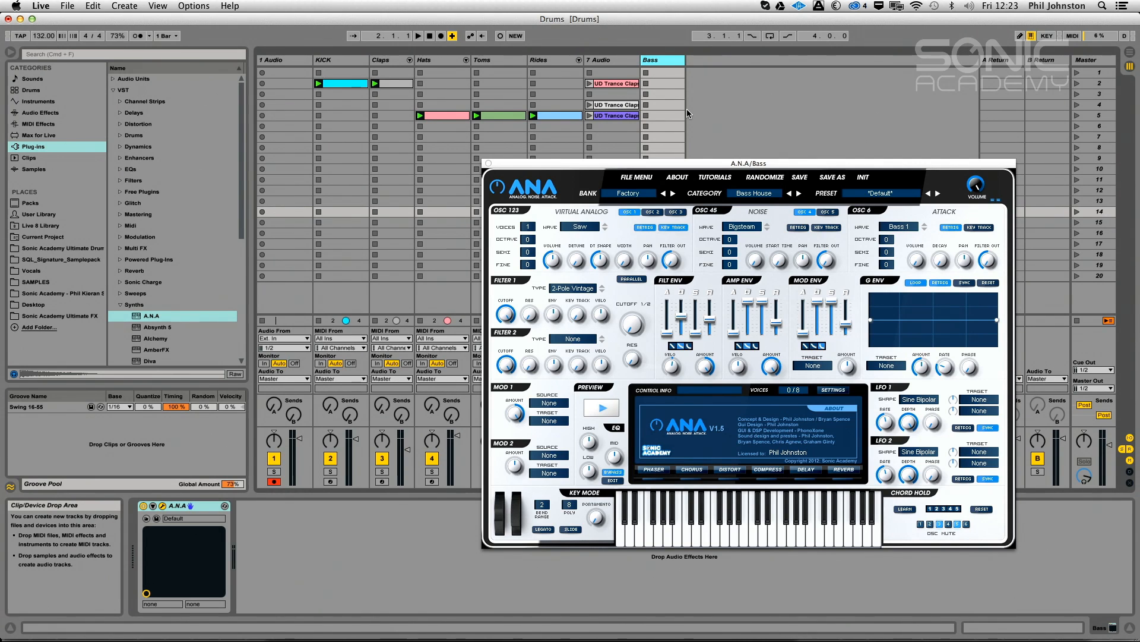
Arm the Bass track for recording and create an empty MIDI clip in its scene 4 slot
{"action": "left_click_drag", "start_coordinate": [623, 167], "coordinate": [240, 69]}
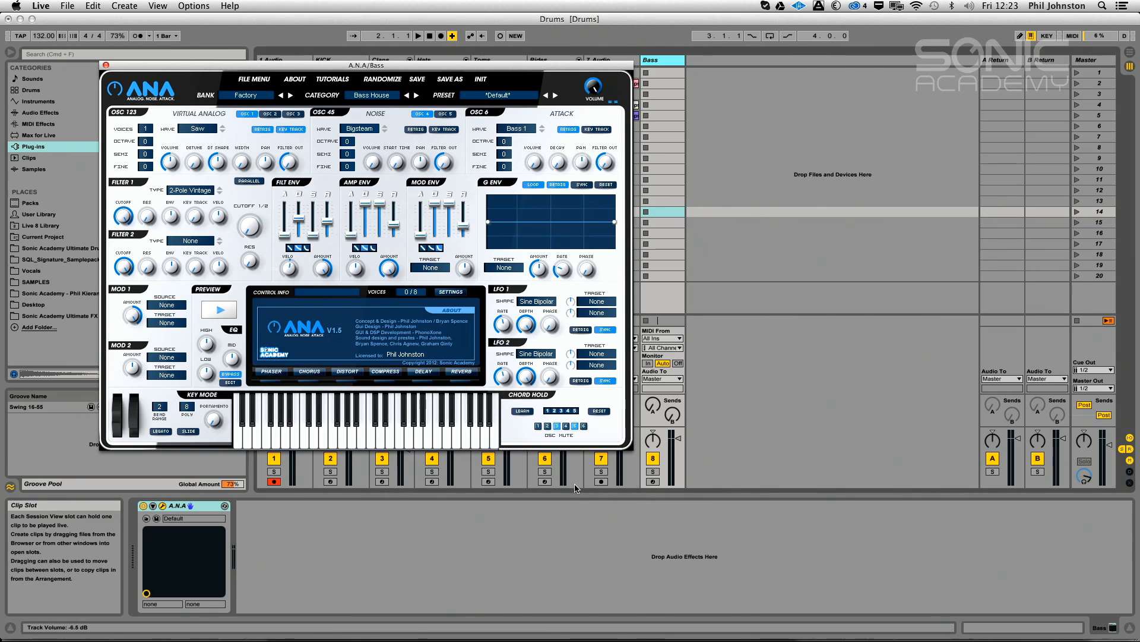
{"action": "left_click", "coordinate": [653, 481]}
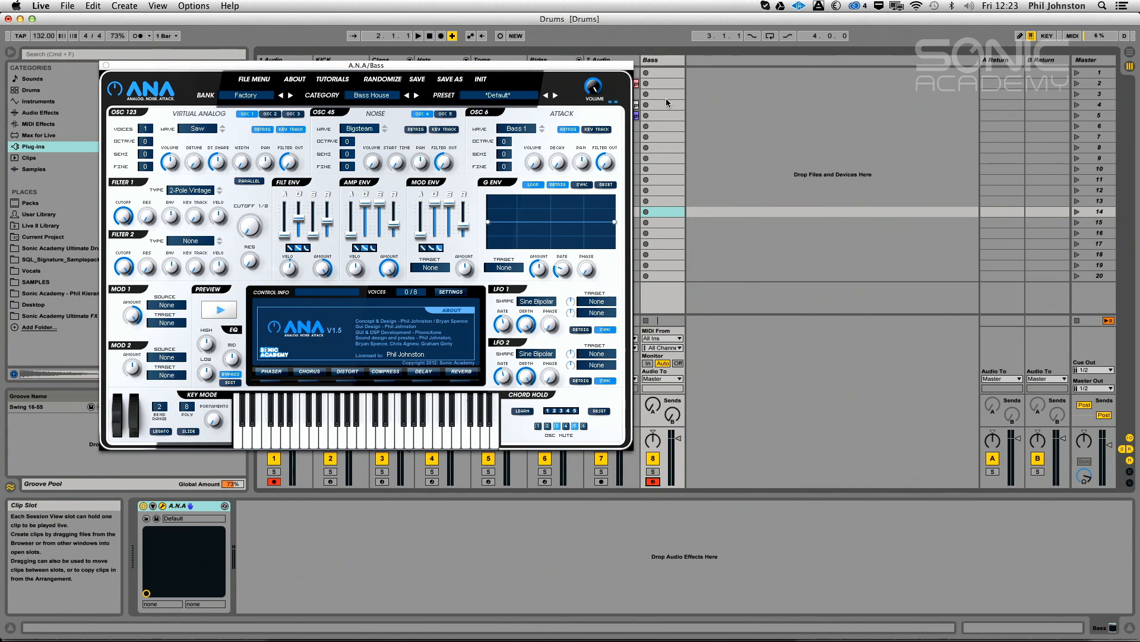
{"action": "double_click", "coordinate": [668, 105]}
{"action": "left_click_drag", "start_coordinate": [423, 69], "coordinate": [700, 62]}
{"action": "left_click_drag", "start_coordinate": [275, 525], "coordinate": [280, 509]}
{"action": "key", "text": "space"}
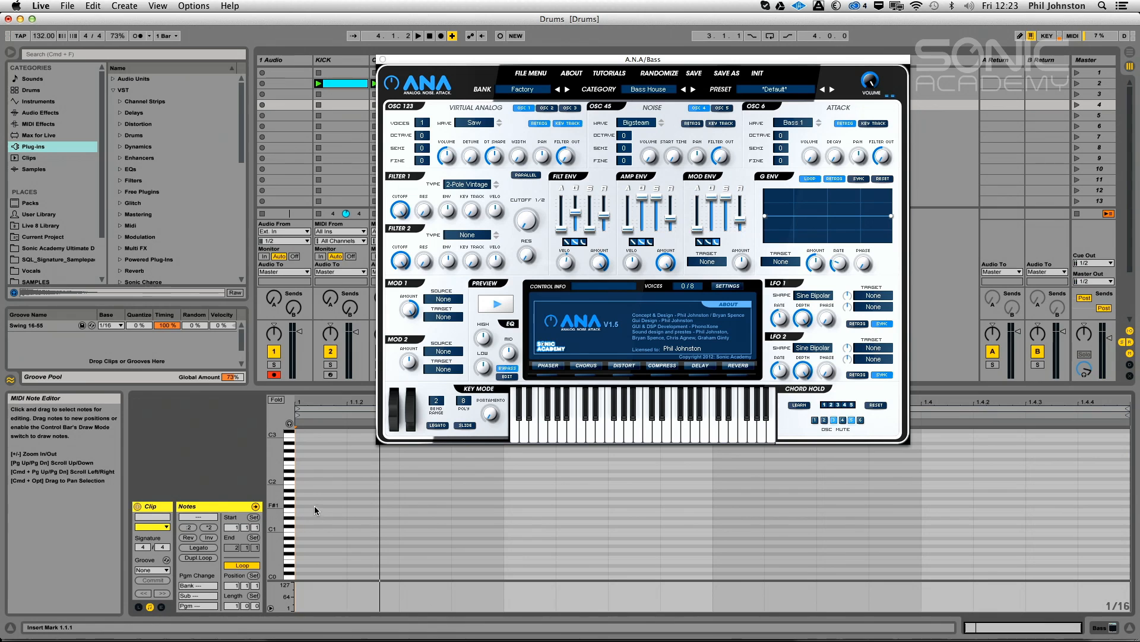
Add an F1 note at 1.1.1, lengthen it to about two and a half sixteenths, and place a one-sixteenth copy at 1.2.2
{"action": "double_click", "coordinate": [313, 509]}
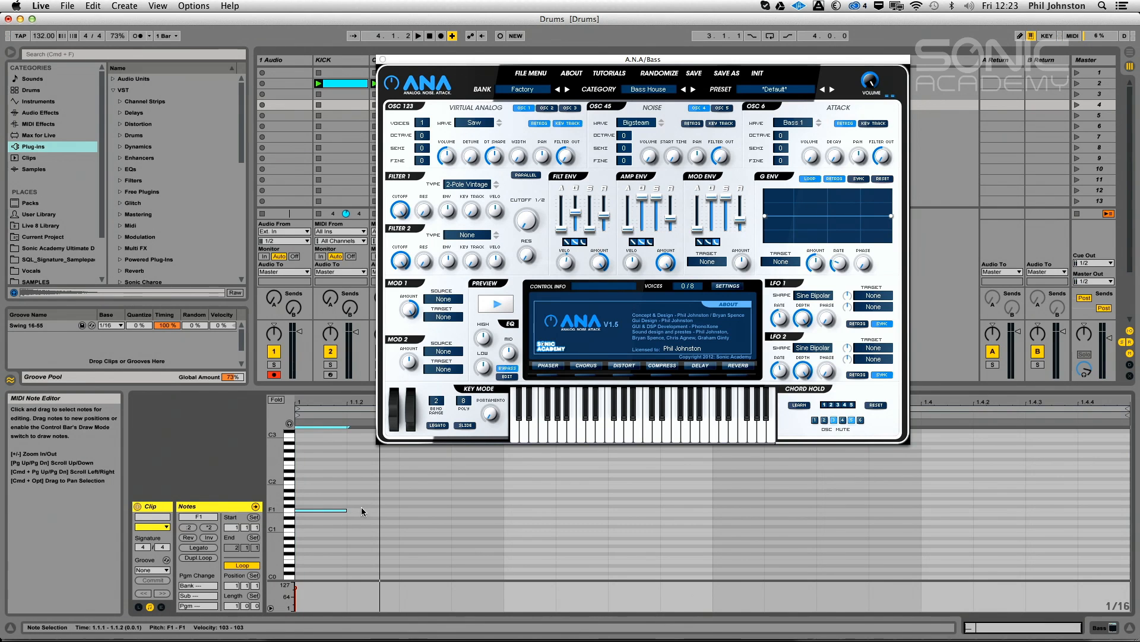
{"action": "left_click_drag", "start_coordinate": [312, 512], "coordinate": [529, 515]}
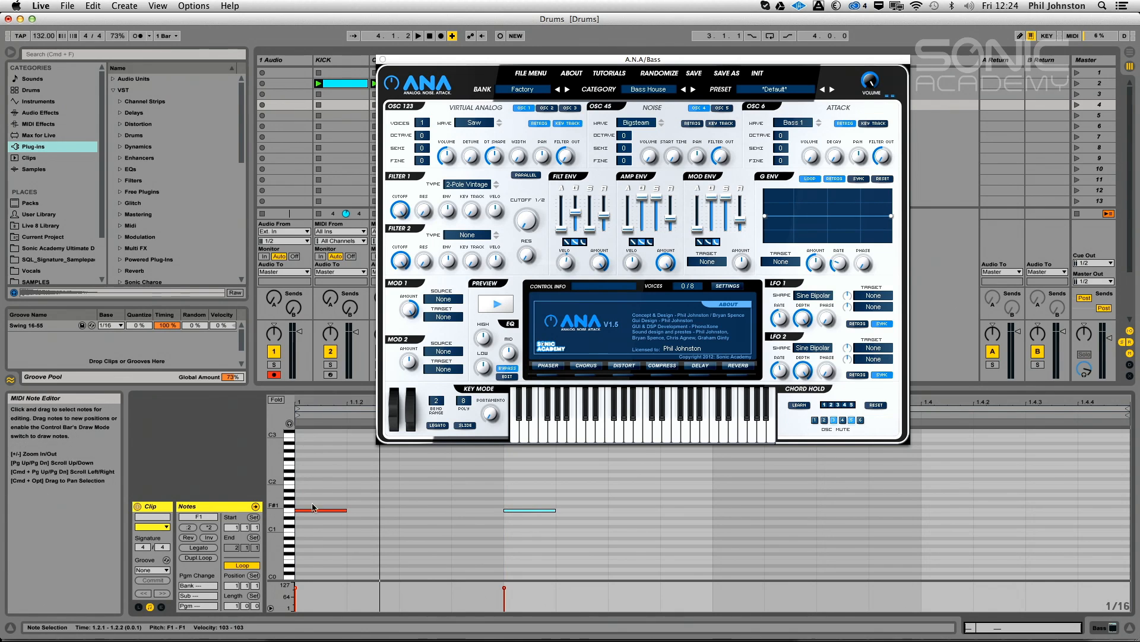
{"action": "left_click_drag", "start_coordinate": [346, 510], "coordinate": [433, 509]}
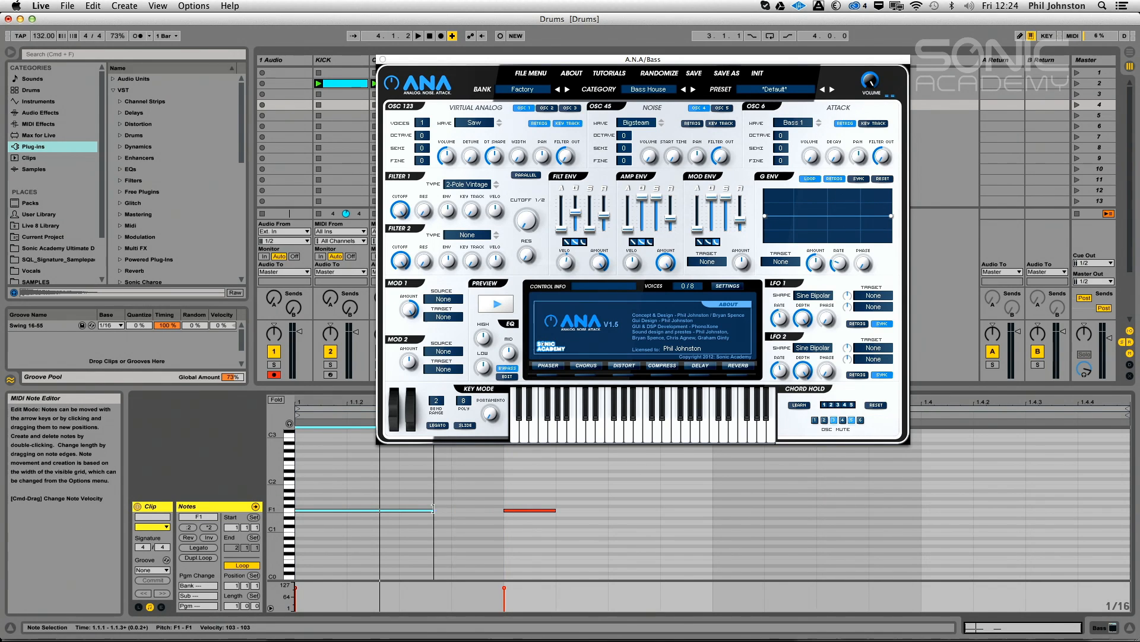
{"action": "left_click", "coordinate": [512, 510]}
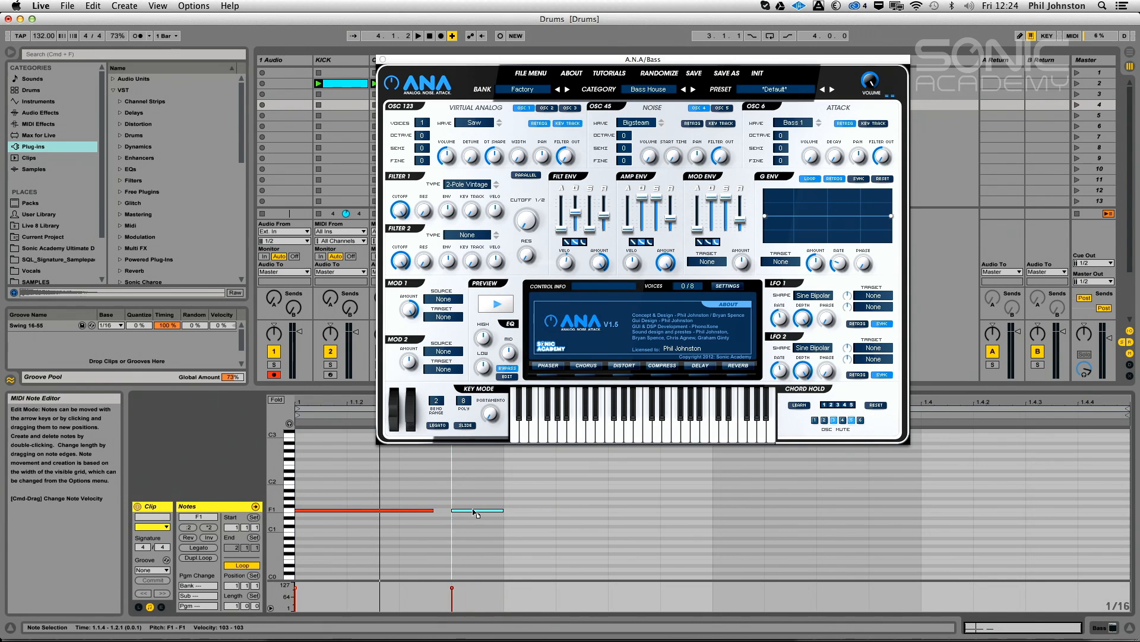
{"action": "key", "text": "Right"}
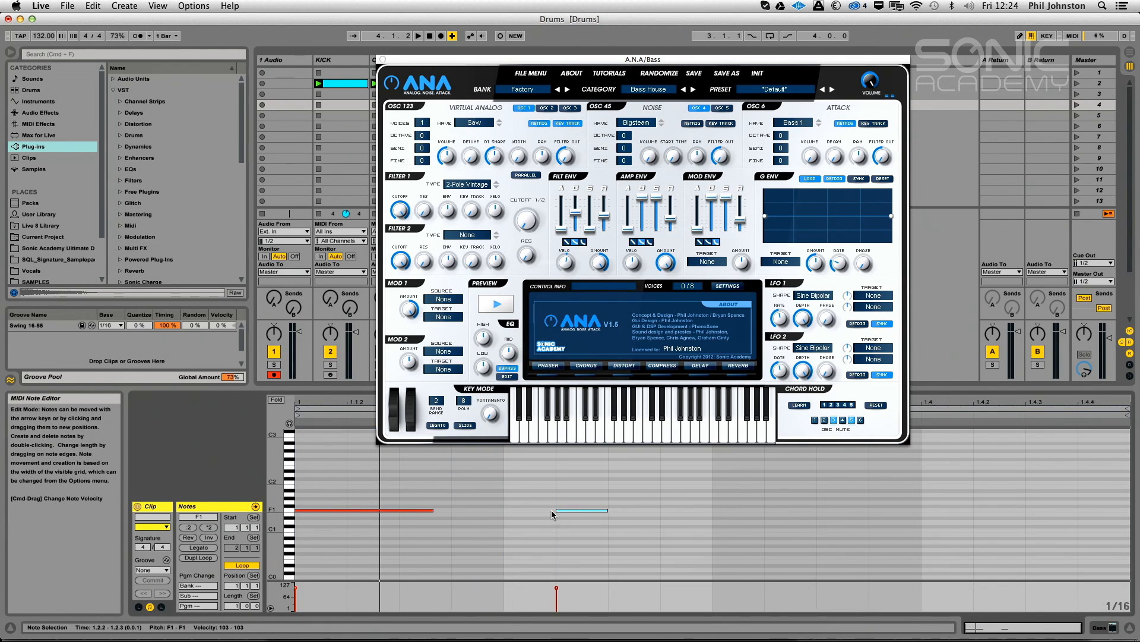
Shift the second F1 note to 1.2.3 with a three-sixteenth length and copy it to 1.3.4
{"action": "left_click_drag", "start_coordinate": [353, 481], "coordinate": [635, 540]}
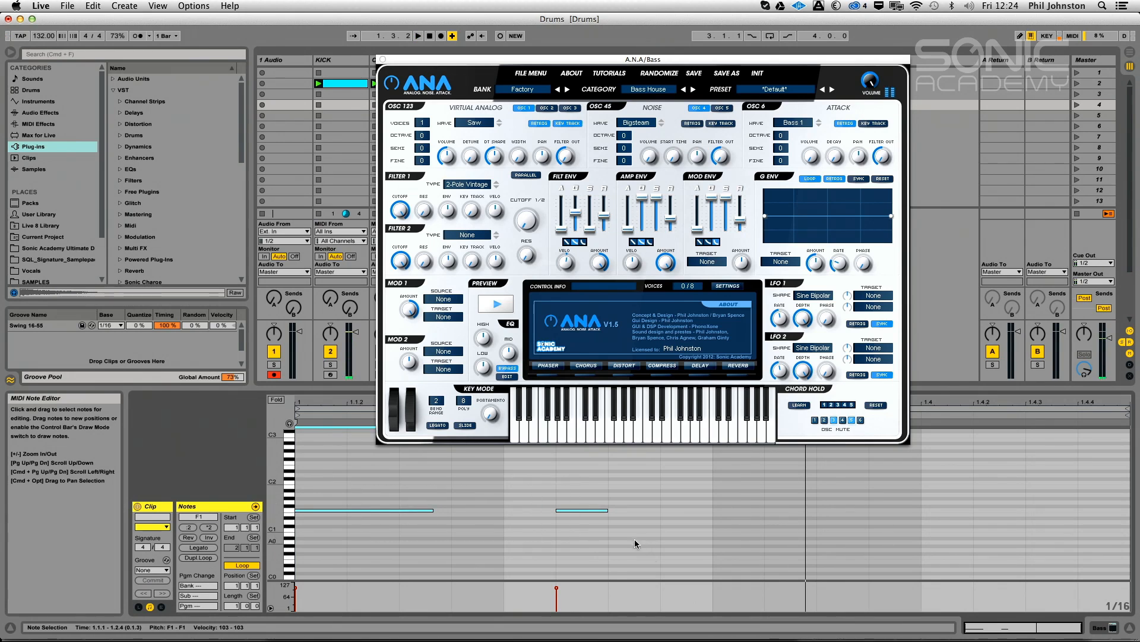
{"action": "left_click", "coordinate": [499, 516]}
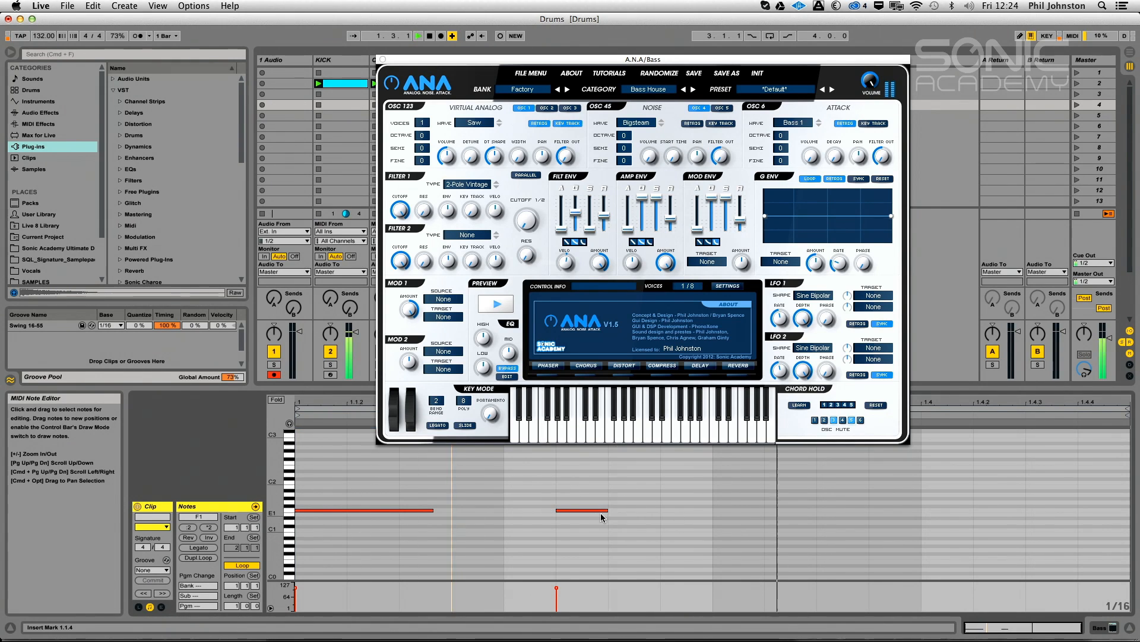
{"action": "left_click_drag", "start_coordinate": [590, 510], "coordinate": [764, 510]}
{"action": "left_click_drag", "start_coordinate": [689, 516], "coordinate": [946, 513]}
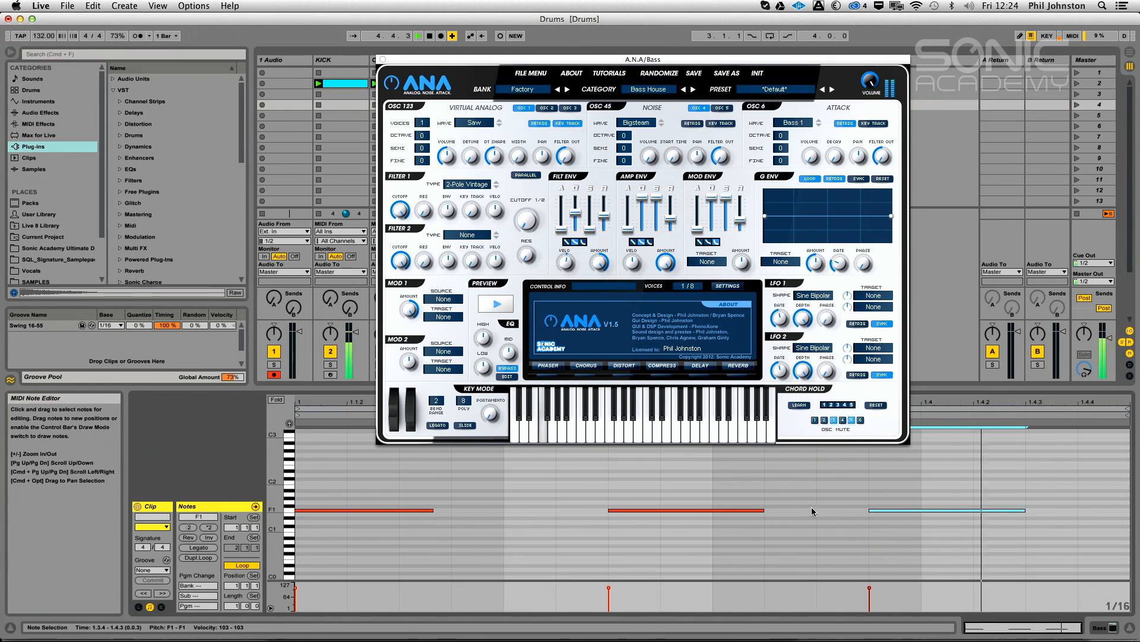
Shorten the second and third F1 notes to two sixteenths each and extend the first note to three sixteenths
{"action": "left_click_drag", "start_coordinate": [764, 510], "coordinate": [713, 510]}
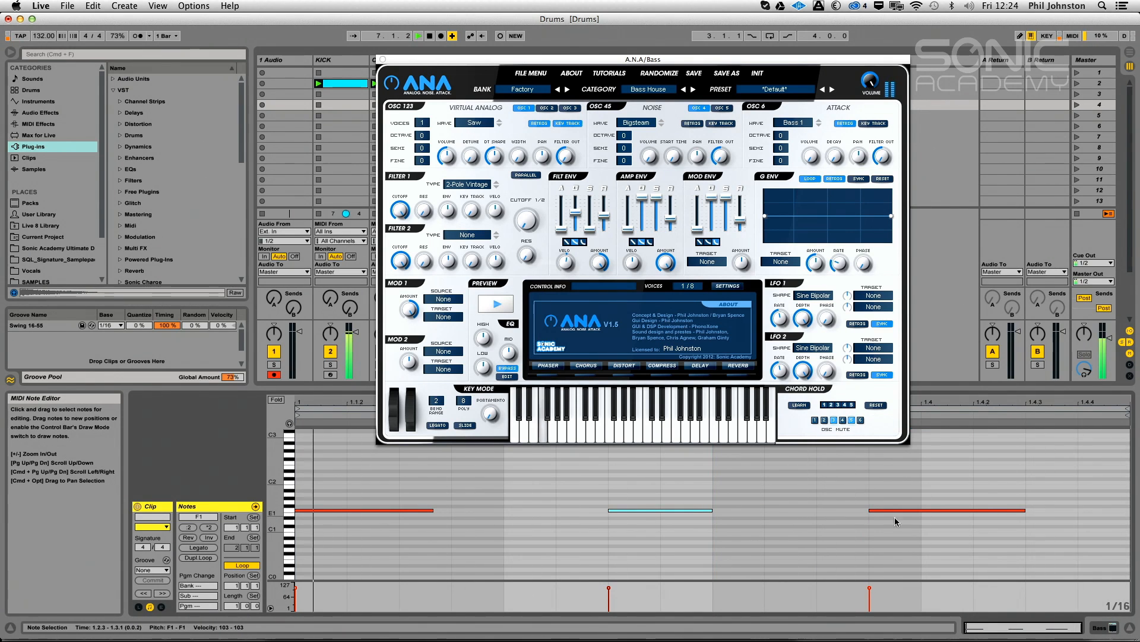
{"action": "left_click_drag", "start_coordinate": [1023, 514], "coordinate": [973, 512]}
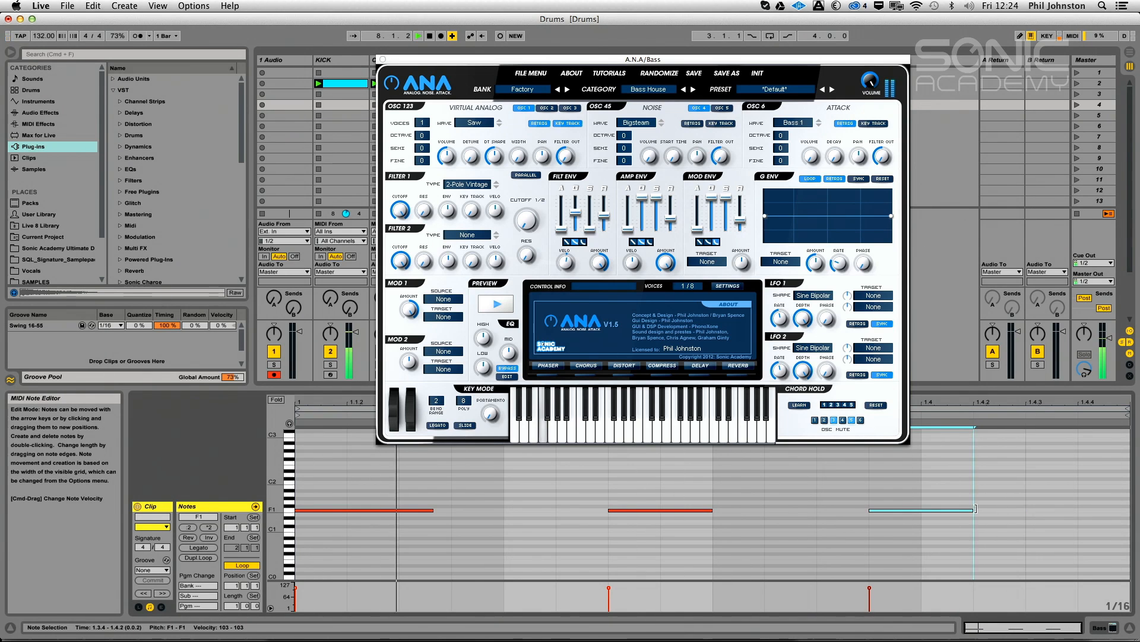
{"action": "left_click_drag", "start_coordinate": [432, 510], "coordinate": [451, 510]}
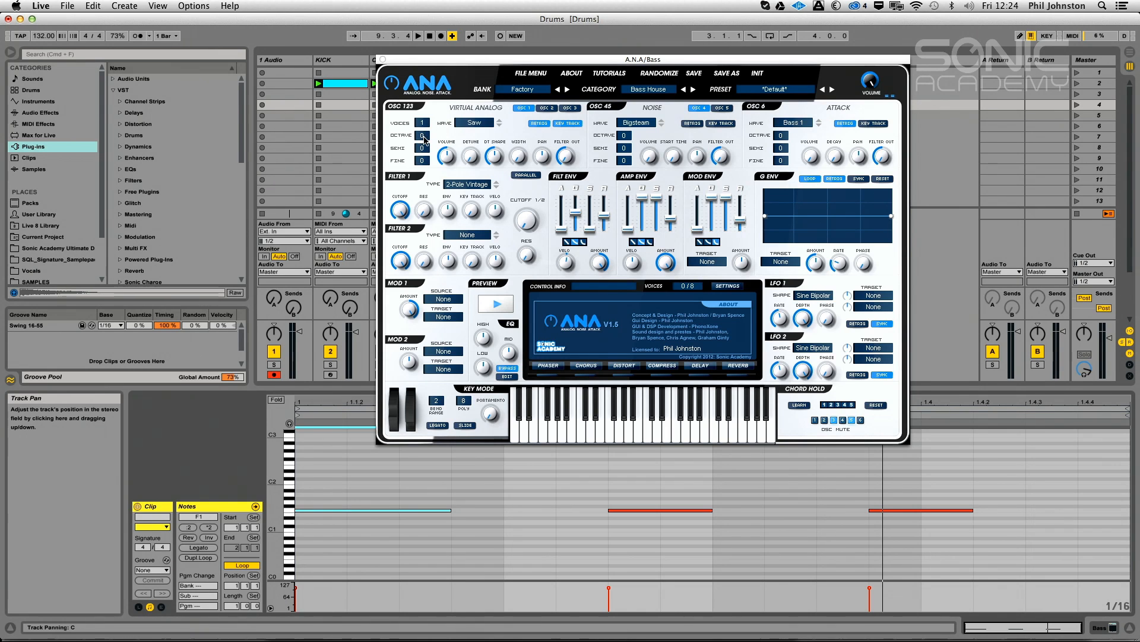
Set oscillator 3 of the synth to a Triangle wave with its octave at -1, and return to oscillator 1
{"action": "key", "text": "space"}
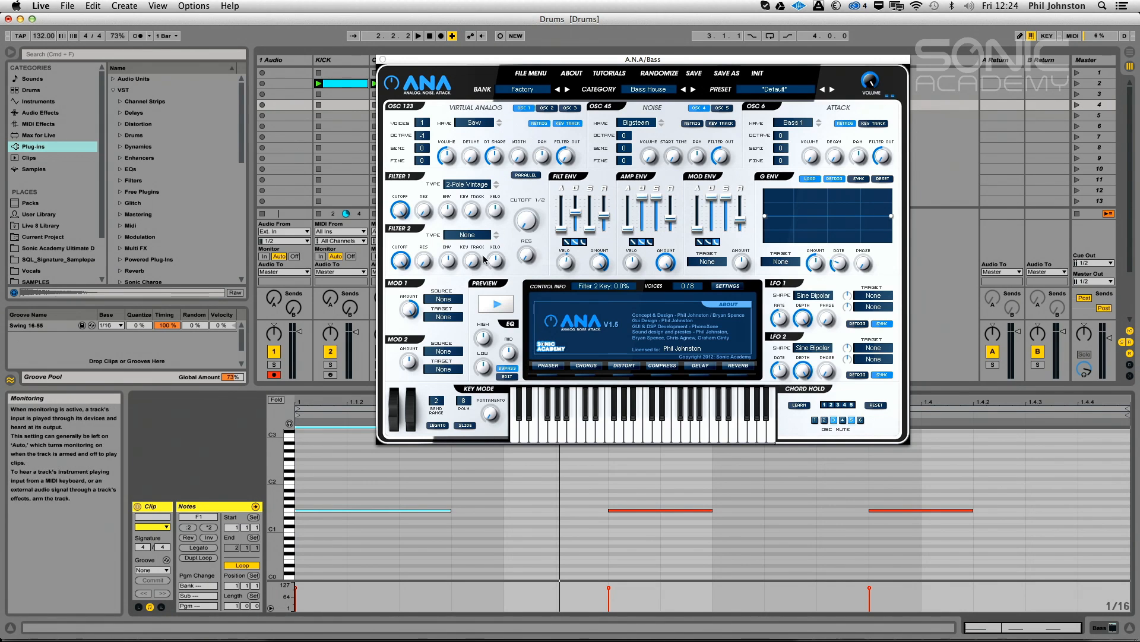
{"action": "left_click", "coordinate": [547, 108]}
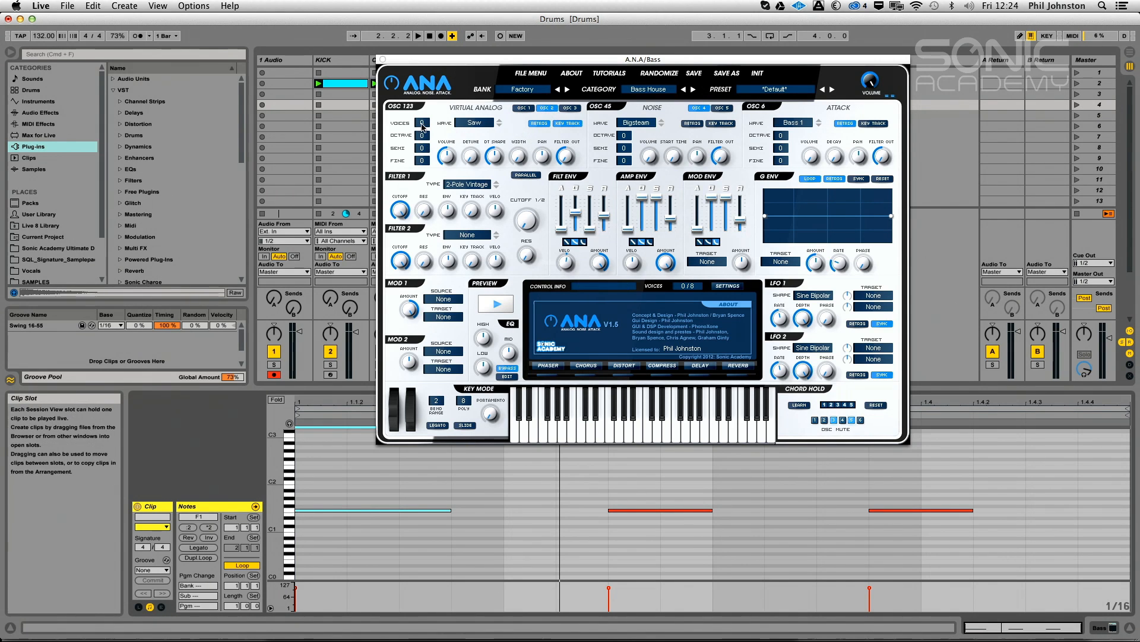
{"action": "left_click", "coordinate": [570, 108]}
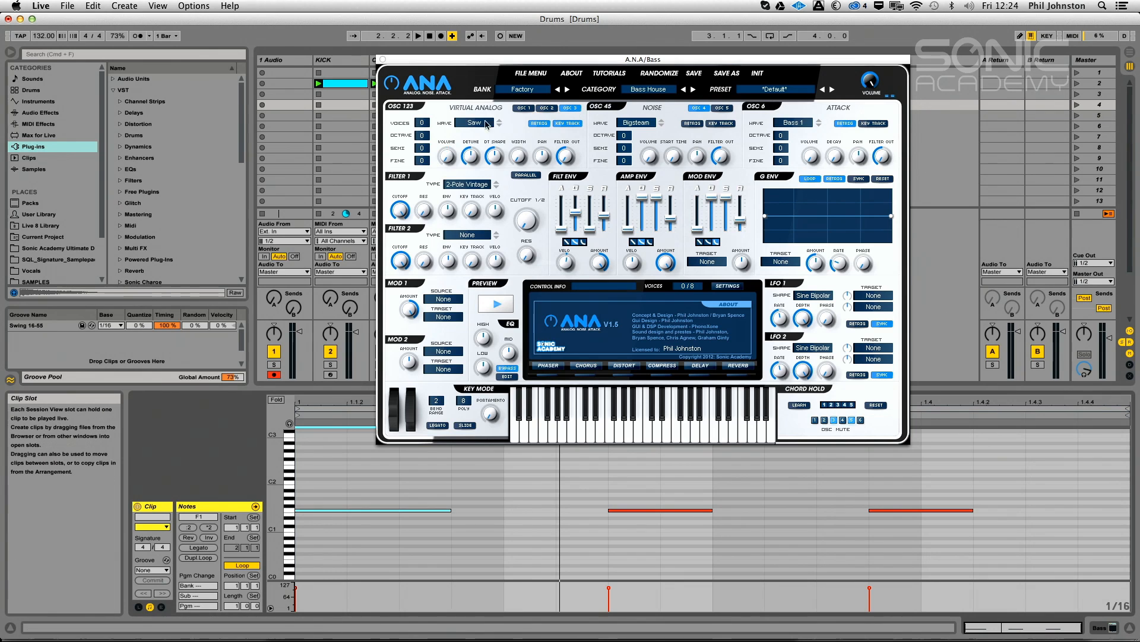
{"action": "left_click", "coordinate": [483, 123]}
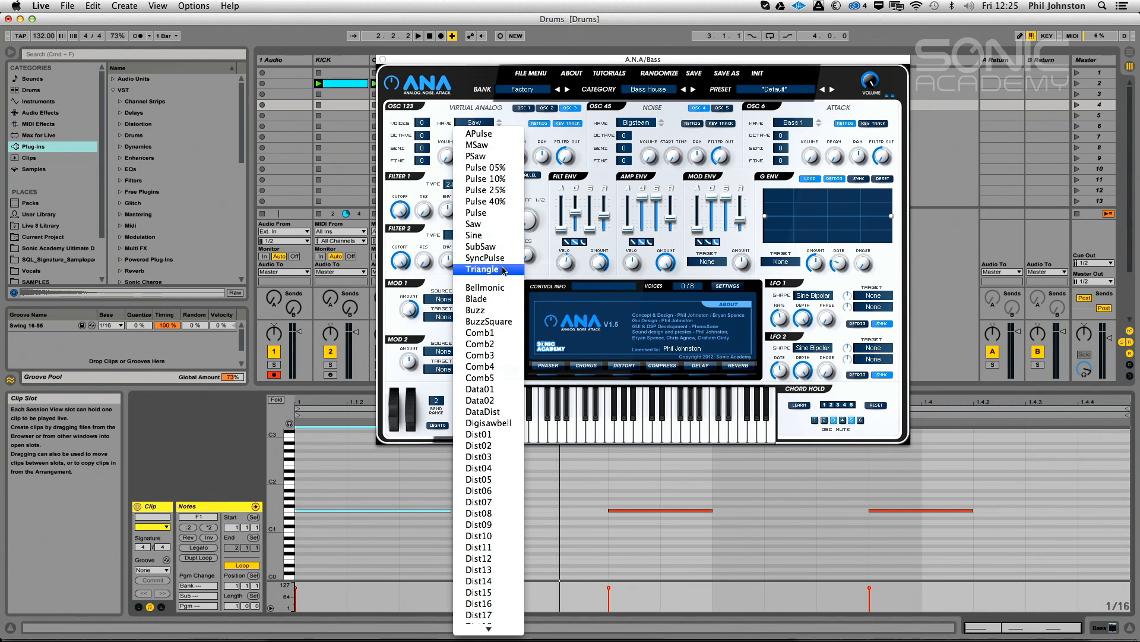
{"action": "left_click", "coordinate": [484, 268]}
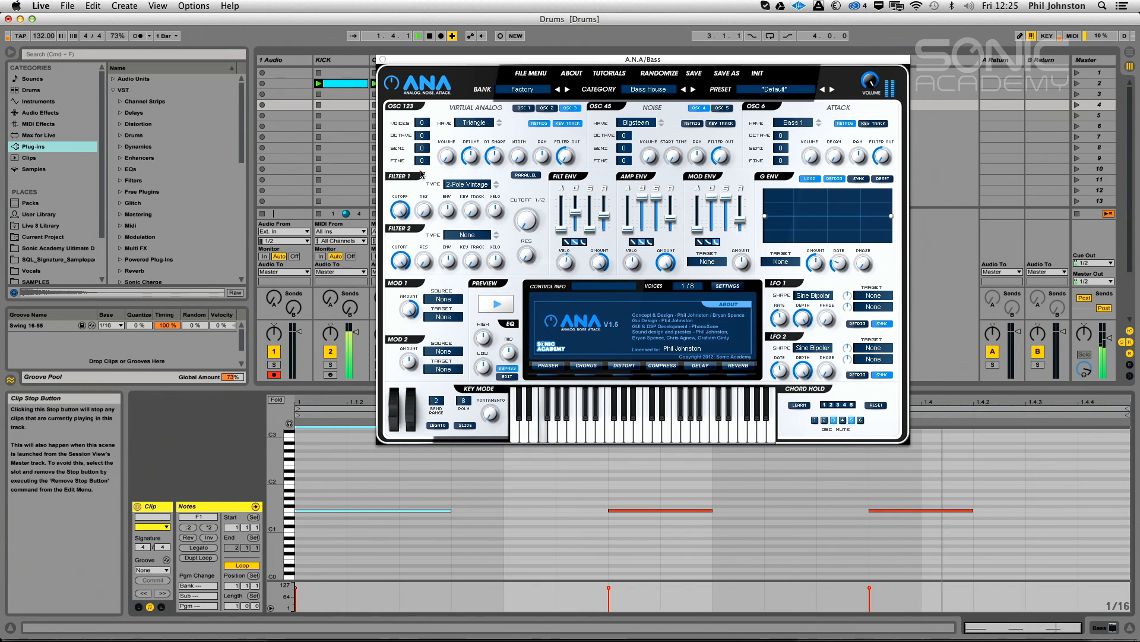
{"action": "left_click_drag", "start_coordinate": [422, 138], "coordinate": [458, 15]}
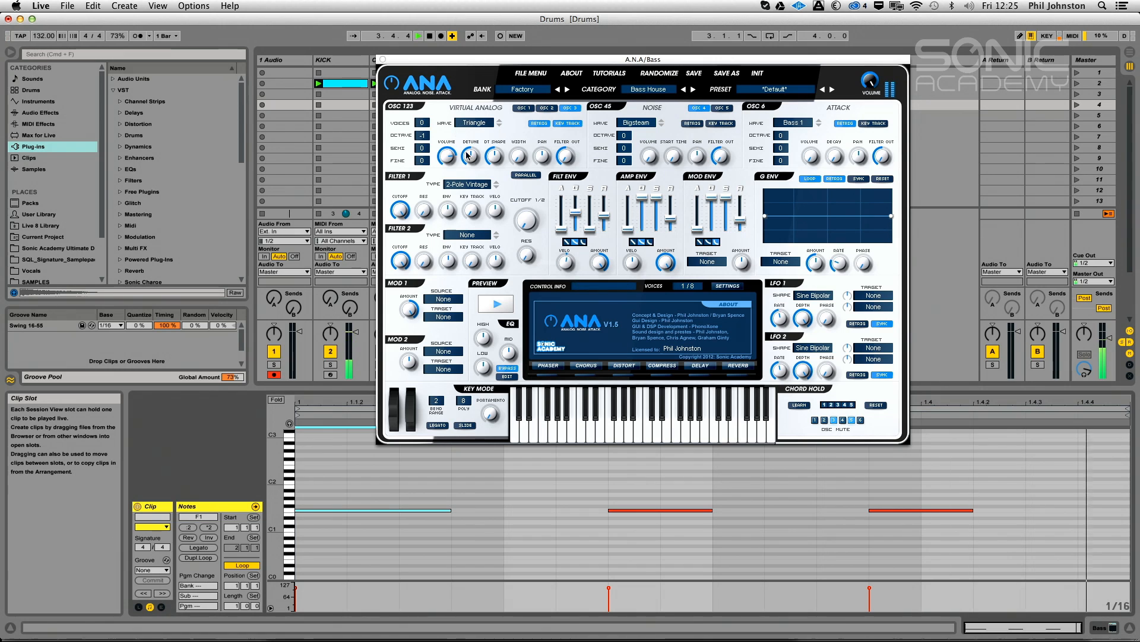
{"action": "left_click", "coordinate": [523, 108]}
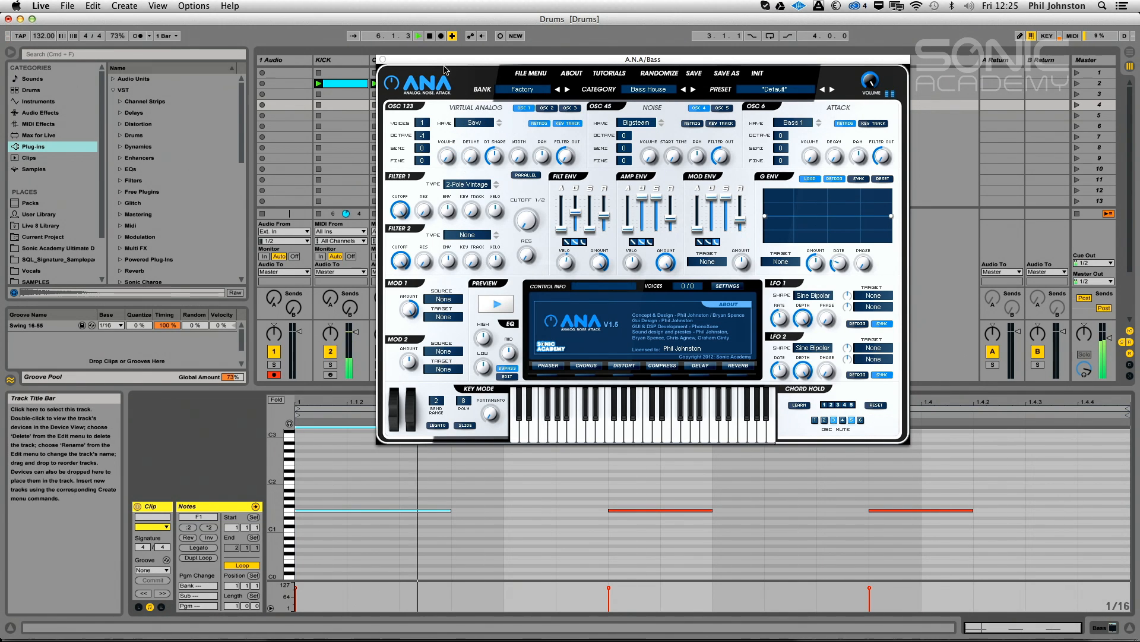
Solo the Bass track and set oscillator 3 to 1 voice, comparing it with oscillator 1
{"action": "left_click_drag", "start_coordinate": [390, 60], "coordinate": [713, 63]}
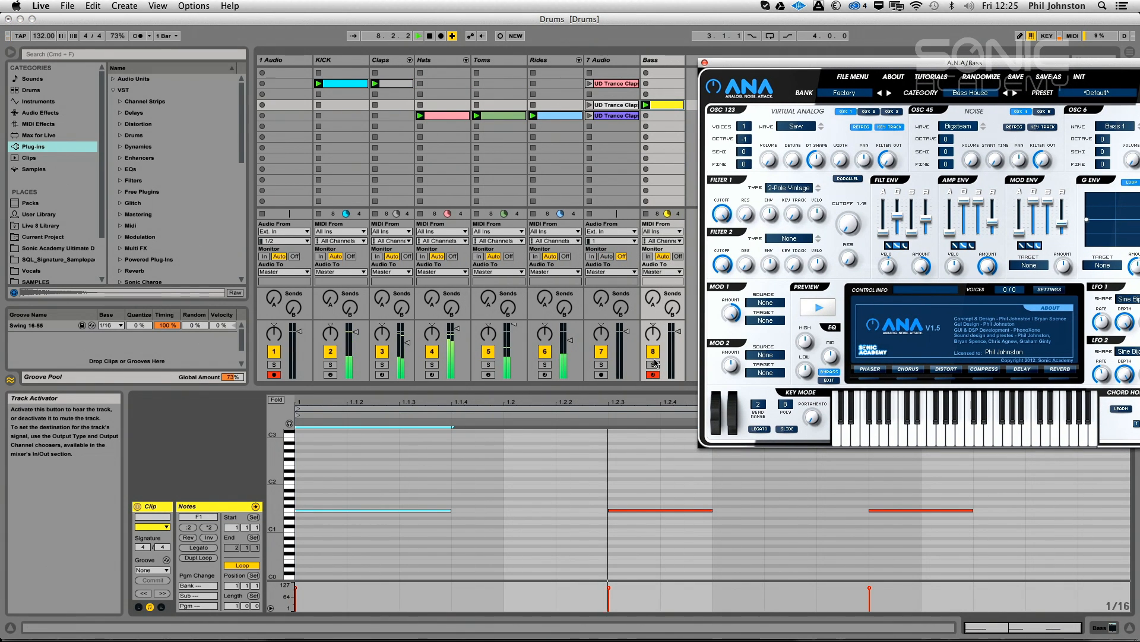
{"action": "left_click", "coordinate": [653, 364]}
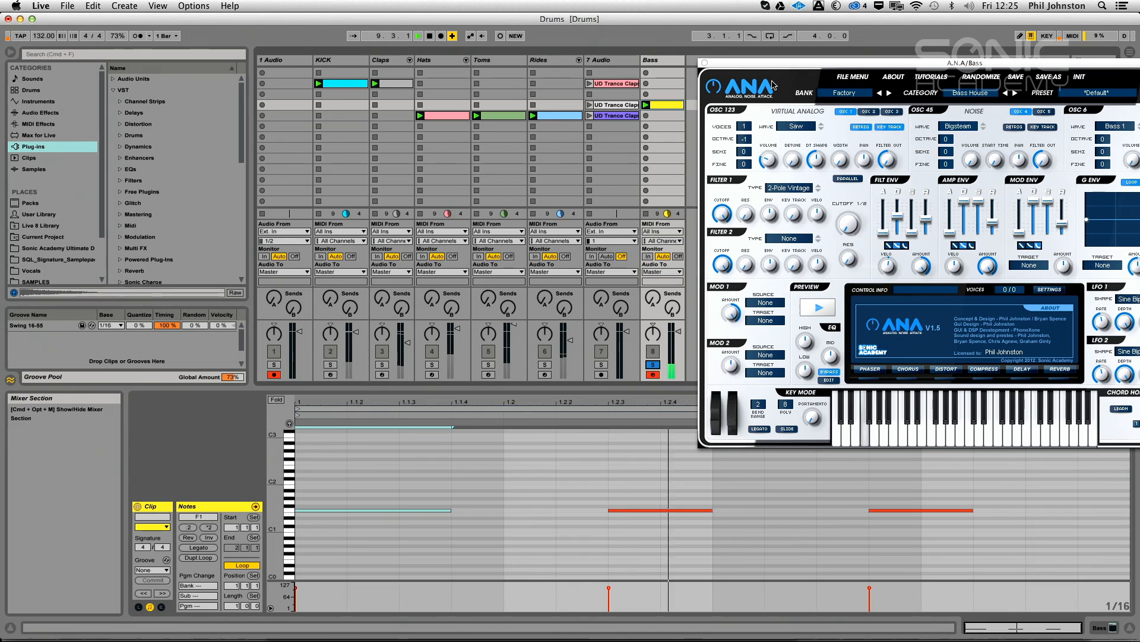
{"action": "left_click", "coordinate": [891, 112]}
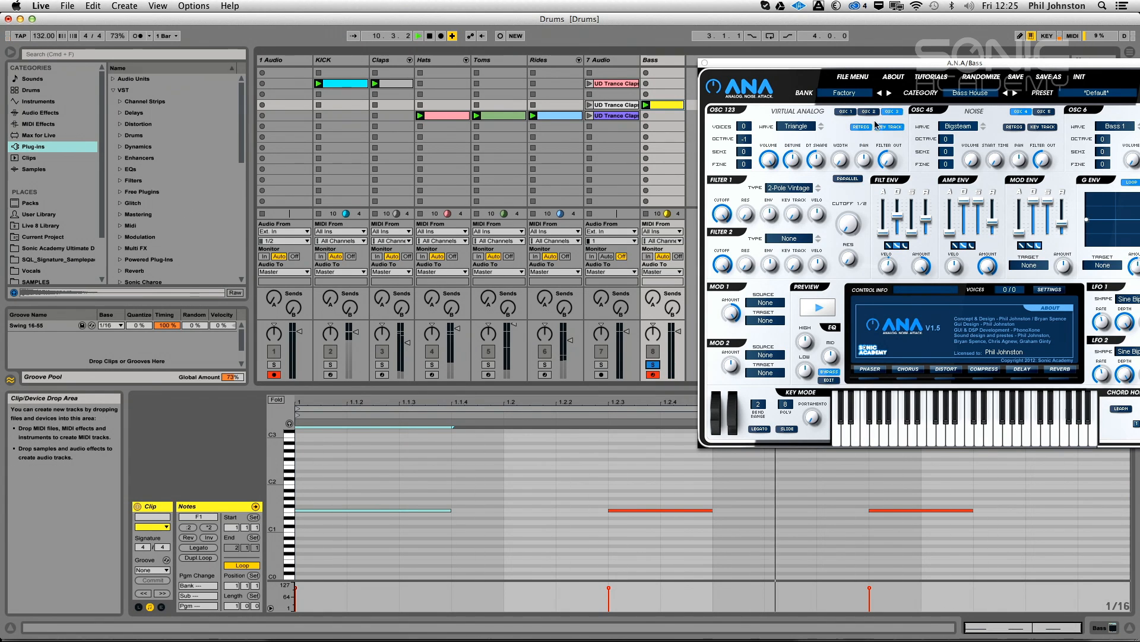
{"action": "left_click_drag", "start_coordinate": [745, 127], "coordinate": [744, 121]}
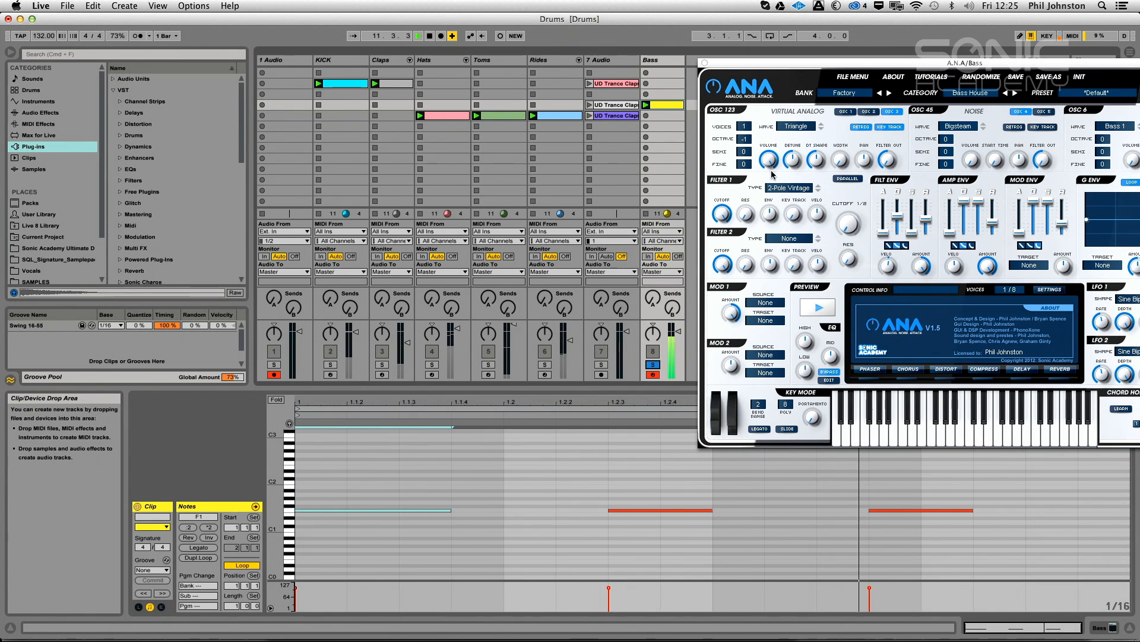
{"action": "left_click", "coordinate": [847, 114]}
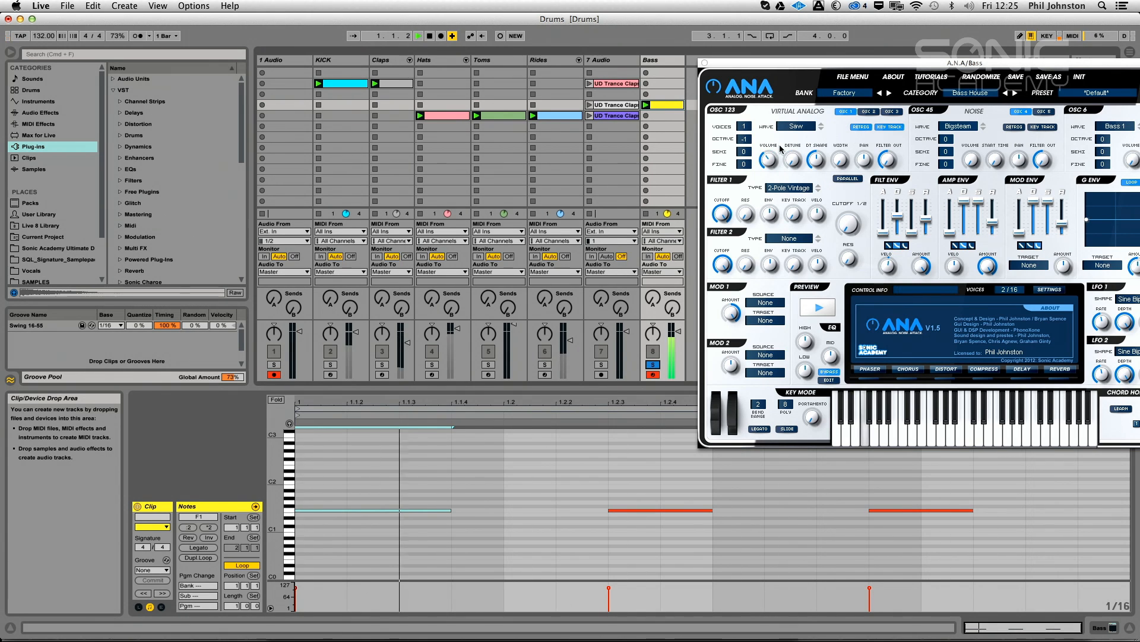
{"action": "left_click", "coordinate": [893, 113]}
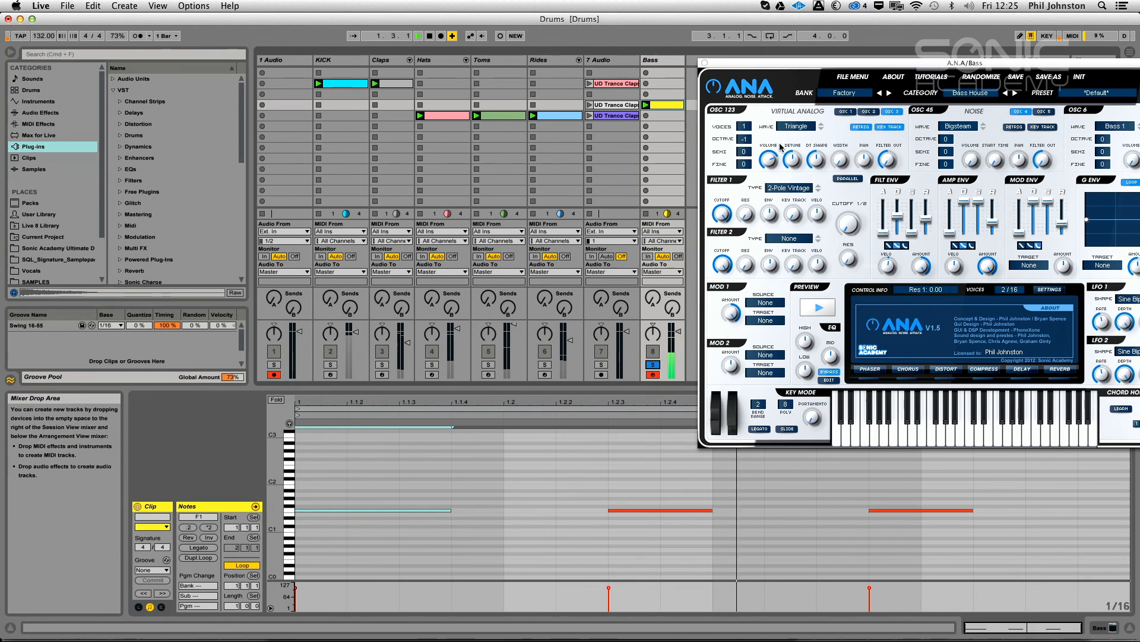
Try the Sine waveform on oscillator 3 and switch back to Triangle
{"action": "left_click", "coordinate": [795, 126]}
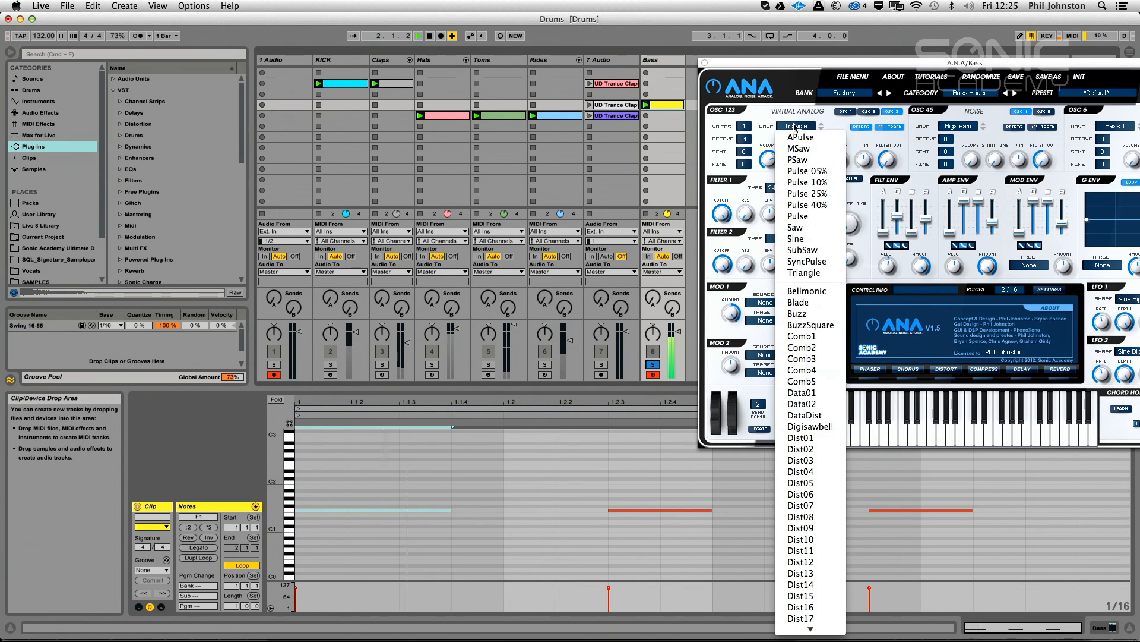
{"action": "left_click", "coordinate": [812, 239]}
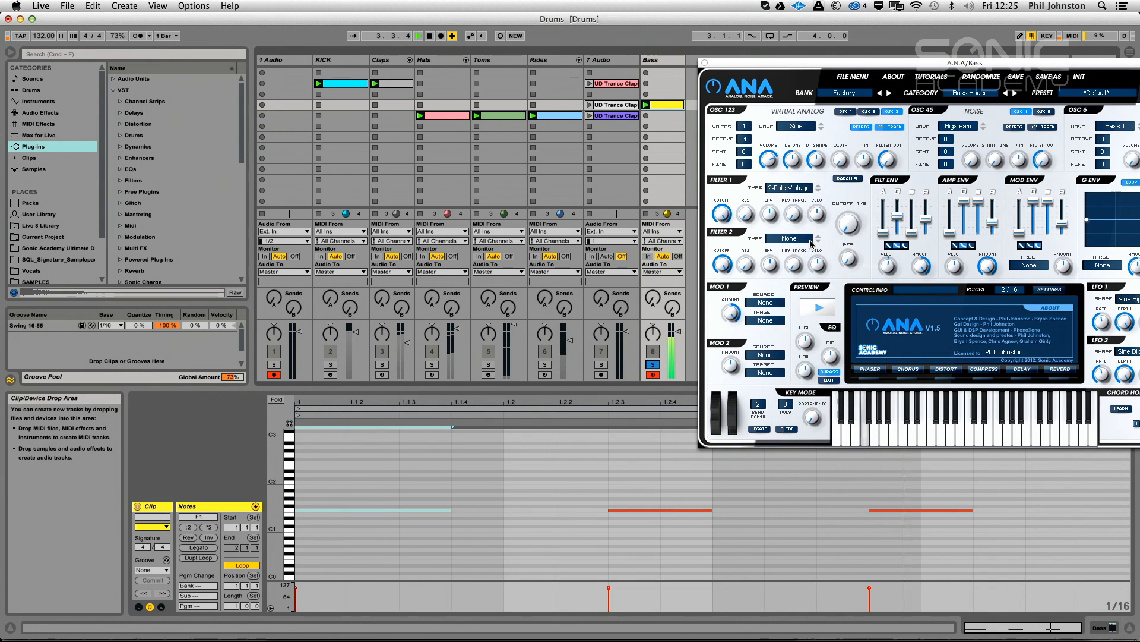
{"action": "left_click", "coordinate": [799, 127]}
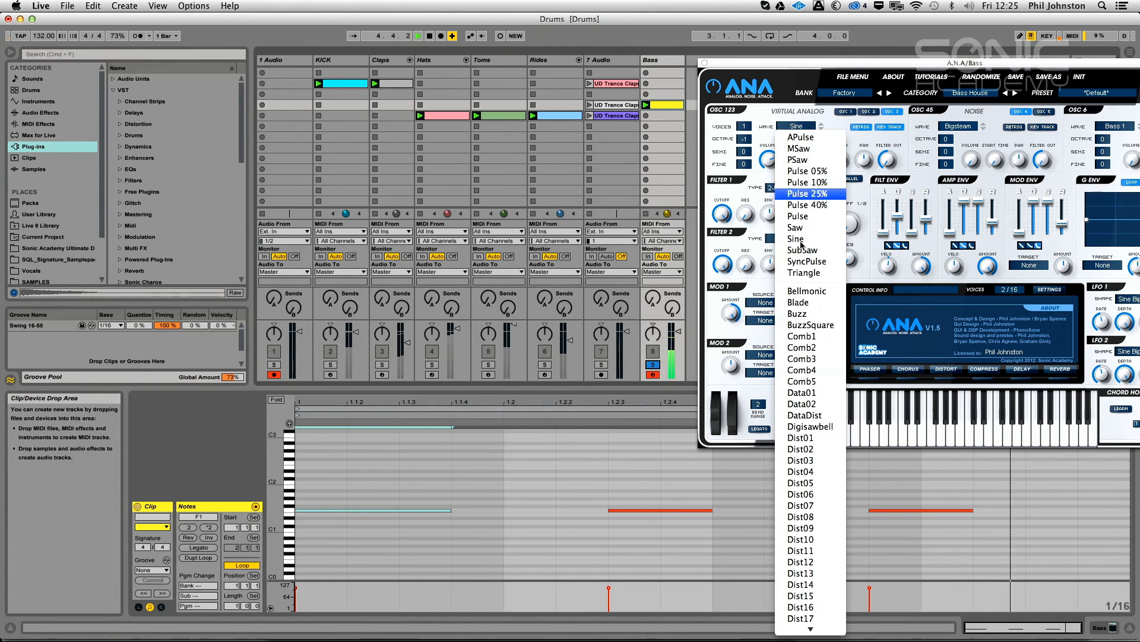
{"action": "left_click", "coordinate": [801, 274]}
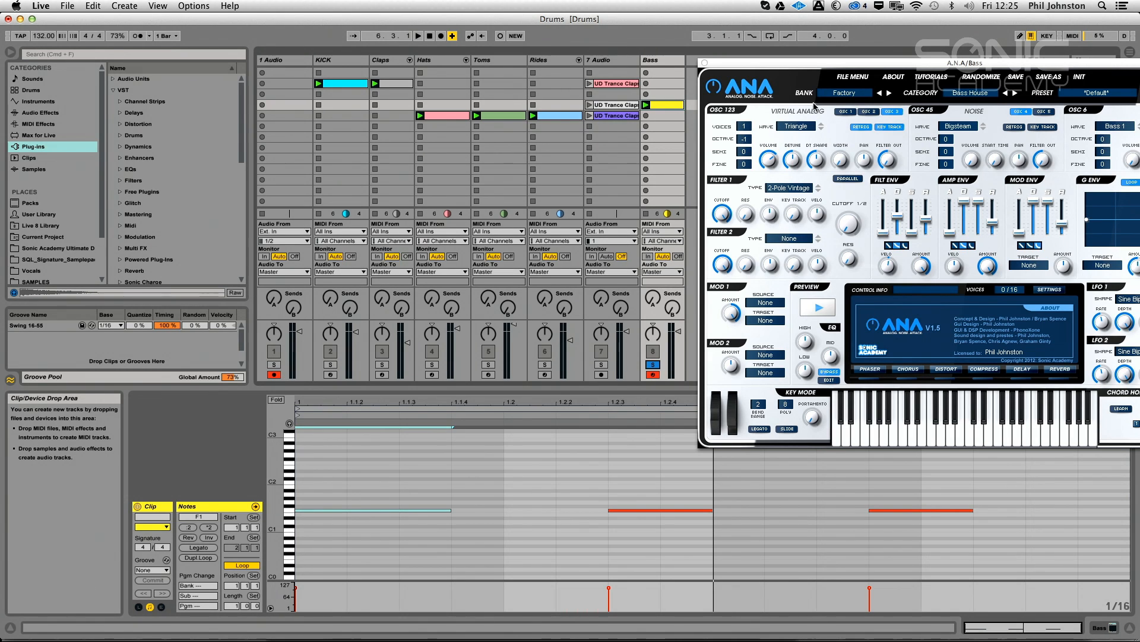
Set oscillator 2 to the Dist01 wave with 1 voice and adjust its volume against the other oscillators
{"action": "left_click", "coordinate": [866, 112]}
{"action": "left_click", "coordinate": [796, 126]}
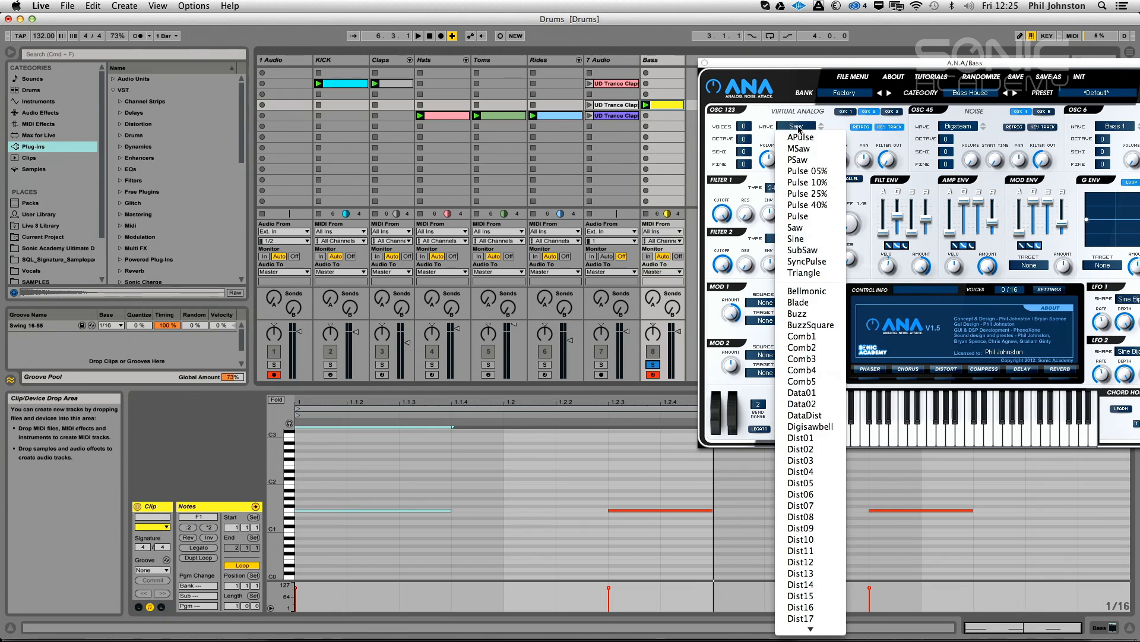
{"action": "left_click", "coordinate": [802, 438]}
{"action": "left_click_drag", "start_coordinate": [743, 126], "coordinate": [744, 120]}
{"action": "left_click_drag", "start_coordinate": [768, 159], "coordinate": [763, 196]}
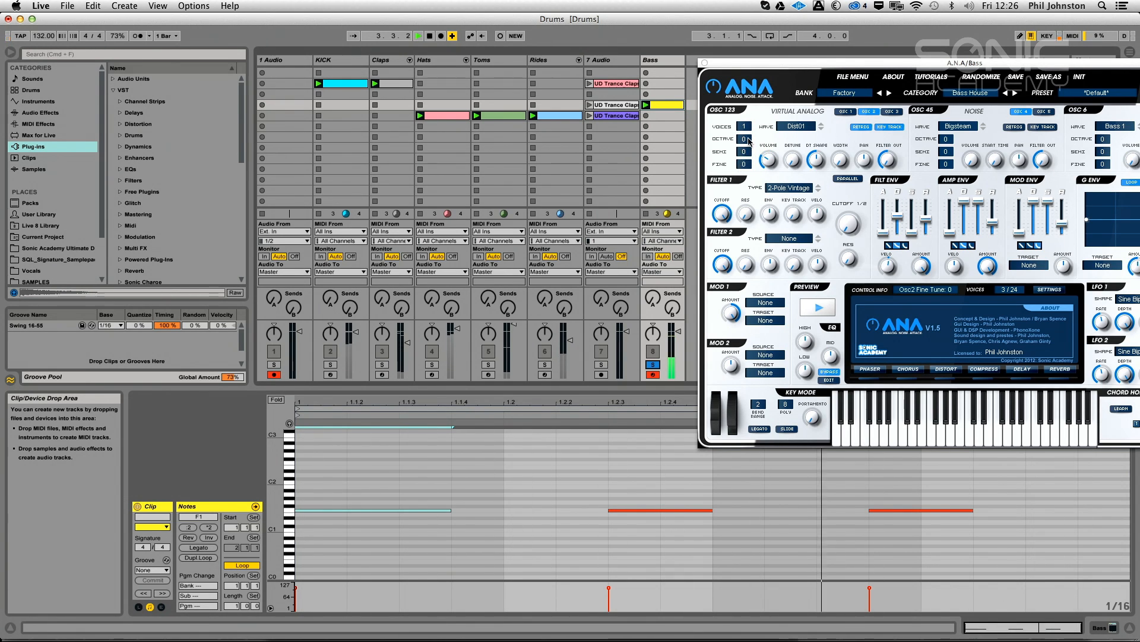
{"action": "left_click_drag", "start_coordinate": [744, 139], "coordinate": [772, 175]}
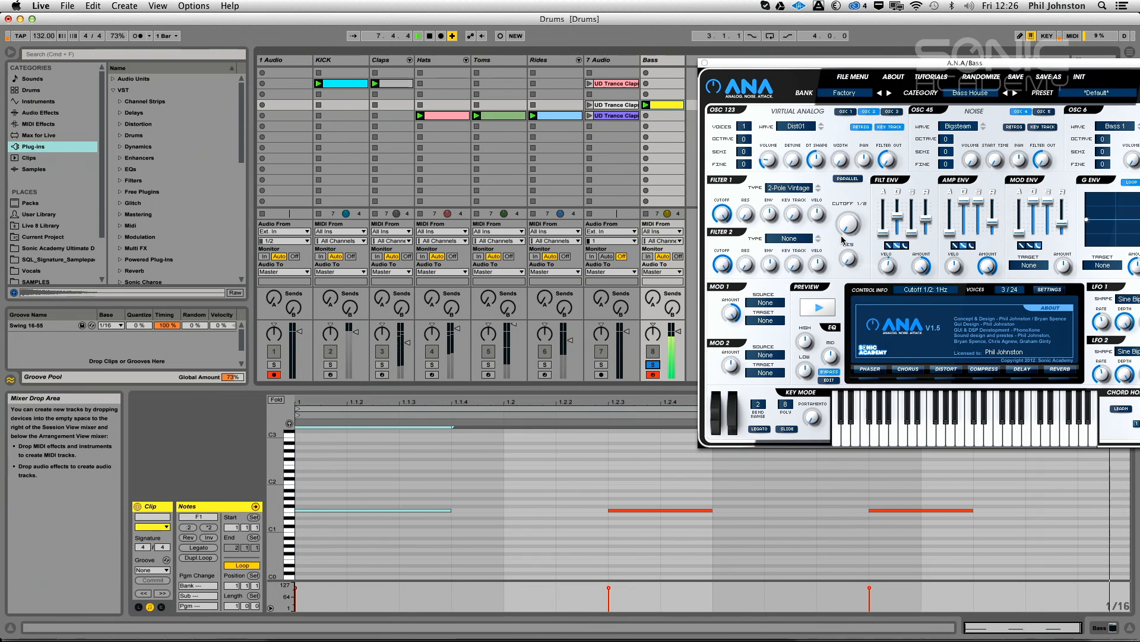
Stop the bassline playback and audition the Spheres Original Mix reference track on deck B in Traktor
{"action": "key", "text": "space"}
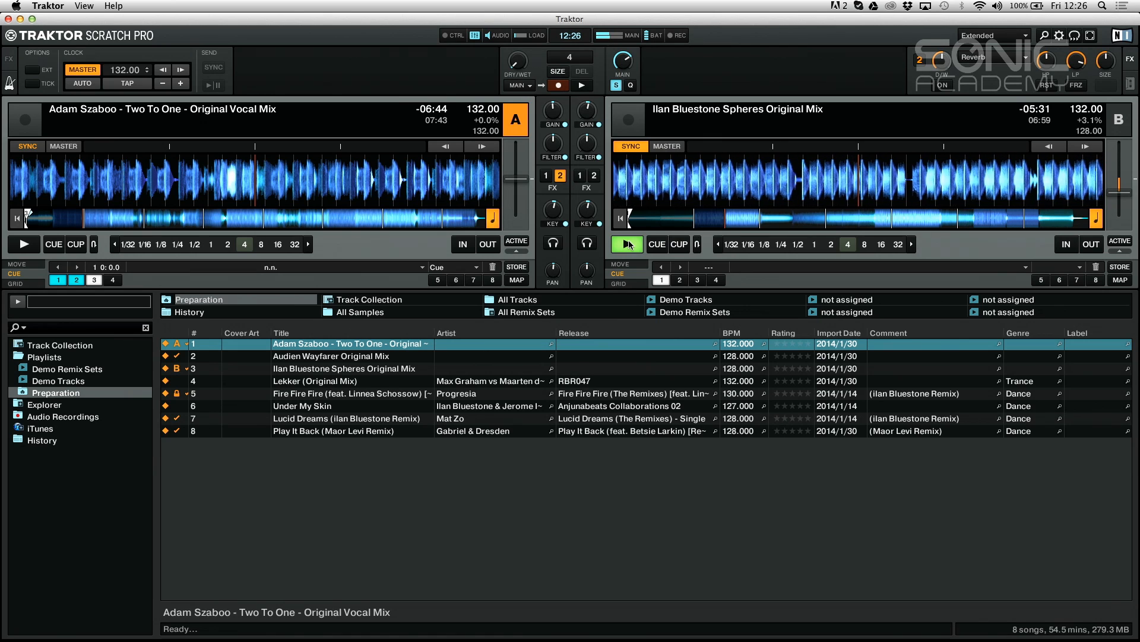
{"action": "left_click", "coordinate": [628, 244]}
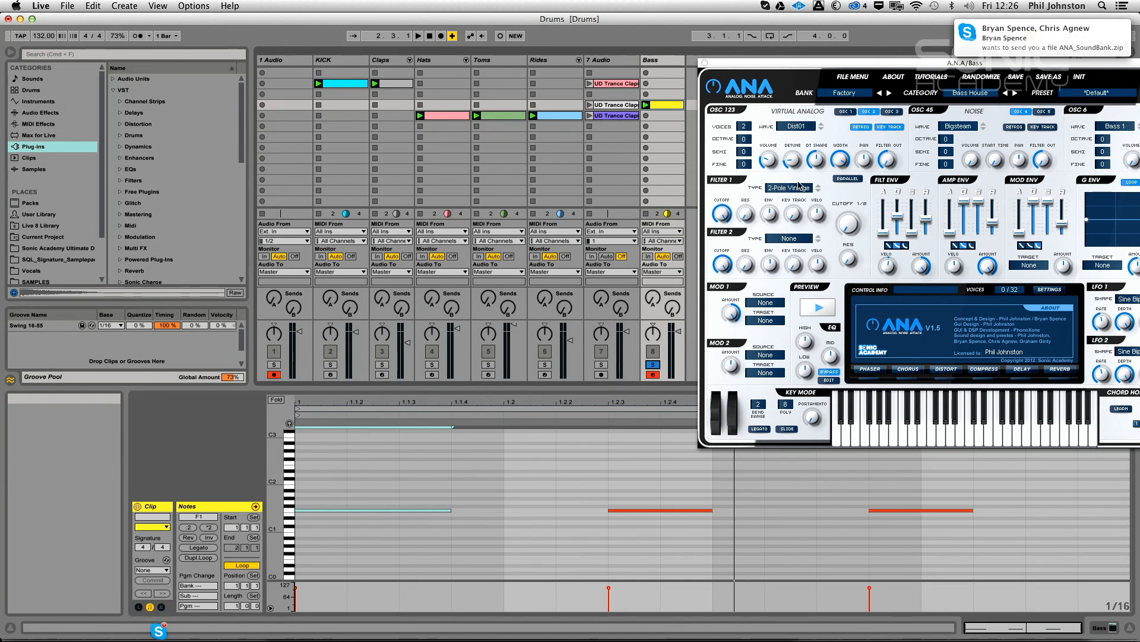
Back in Live, set oscillator 2's detune to 18% and adjust its volume while playing the bassline
{"action": "key", "text": "space"}
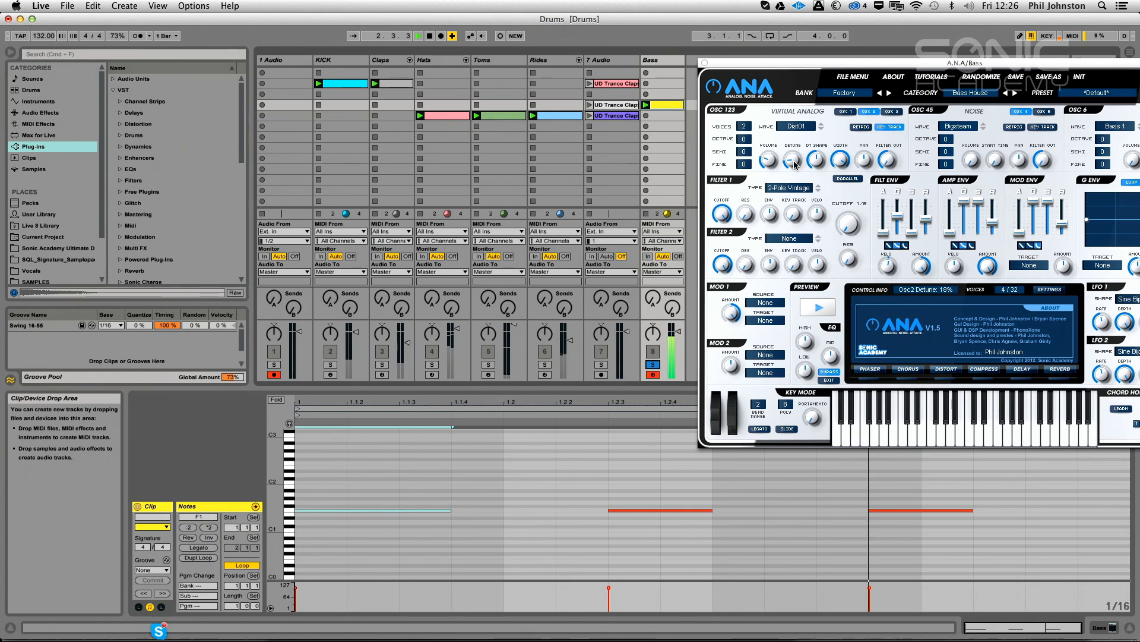
{"action": "key", "text": "space"}
{"action": "key", "text": "space"}
{"action": "left_click_drag", "start_coordinate": [778, 149], "coordinate": [774, 166]}
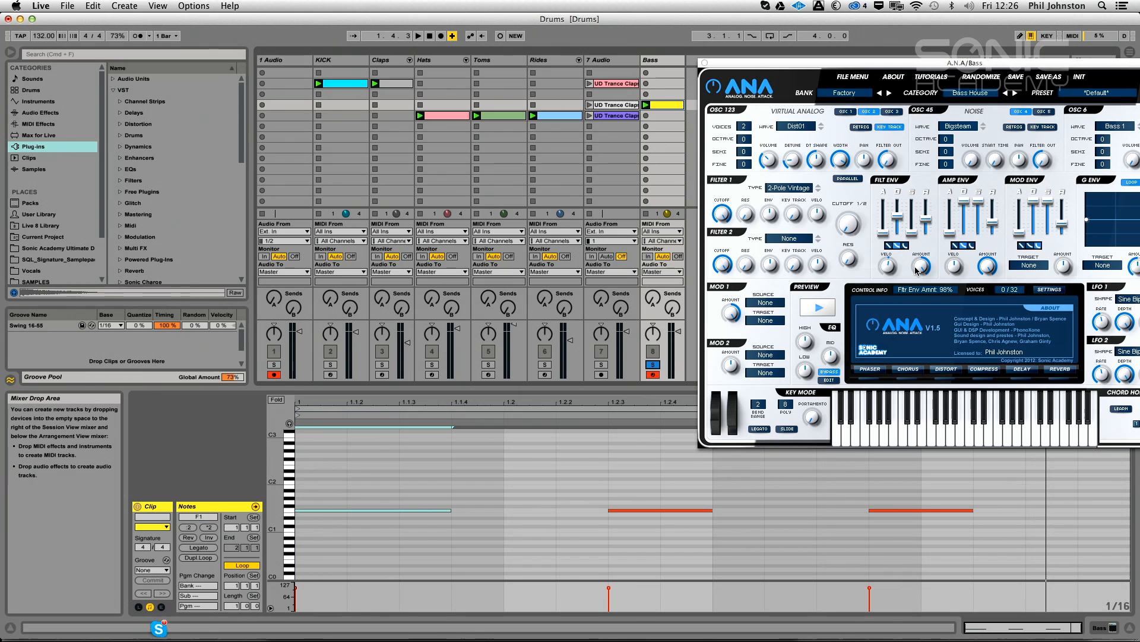
Assign the Mod Env to Oscs (all) Pitch, lower its decay and sustain, and set its amount to 28%
{"action": "left_click_drag", "start_coordinate": [962, 65], "coordinate": [661, 84]}
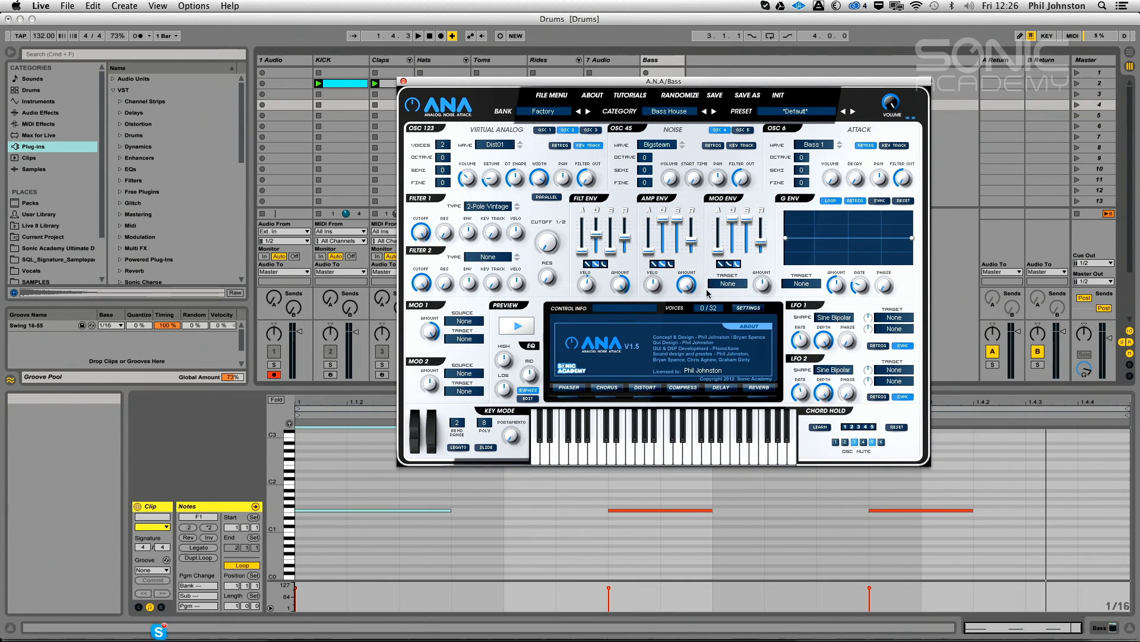
{"action": "left_click", "coordinate": [733, 284]}
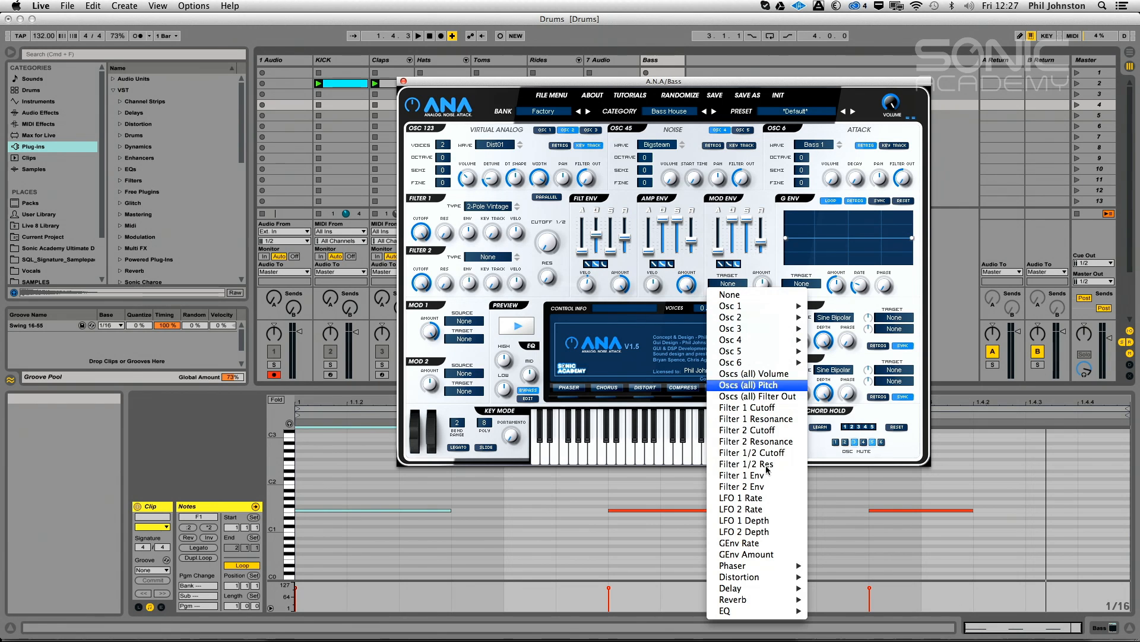
{"action": "left_click", "coordinate": [779, 386]}
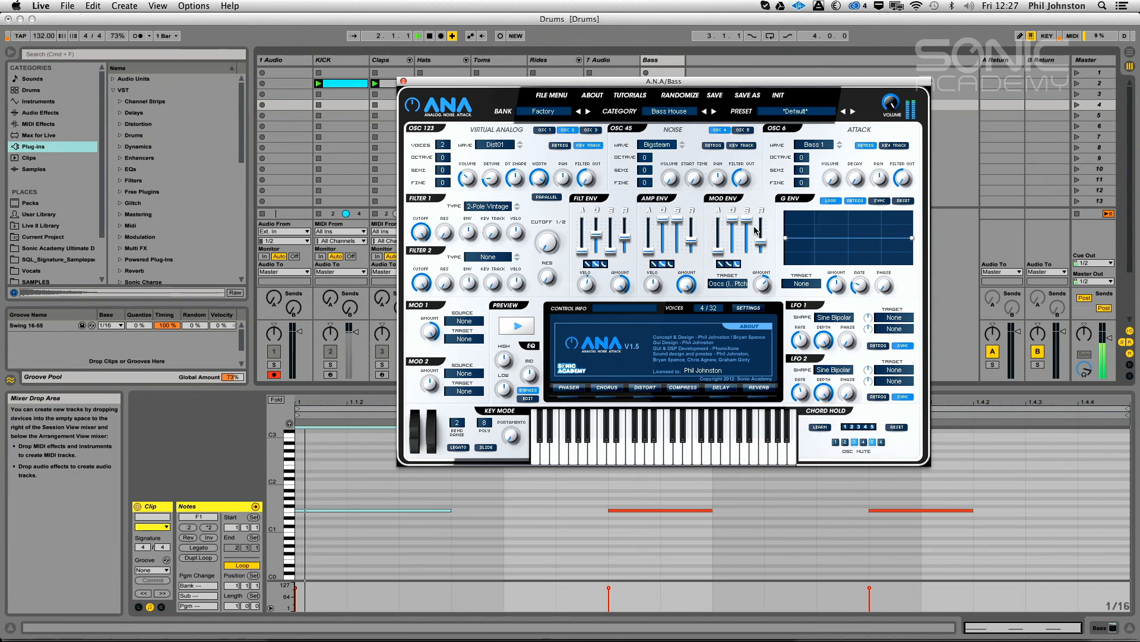
{"action": "left_click_drag", "start_coordinate": [747, 221], "coordinate": [731, 253]}
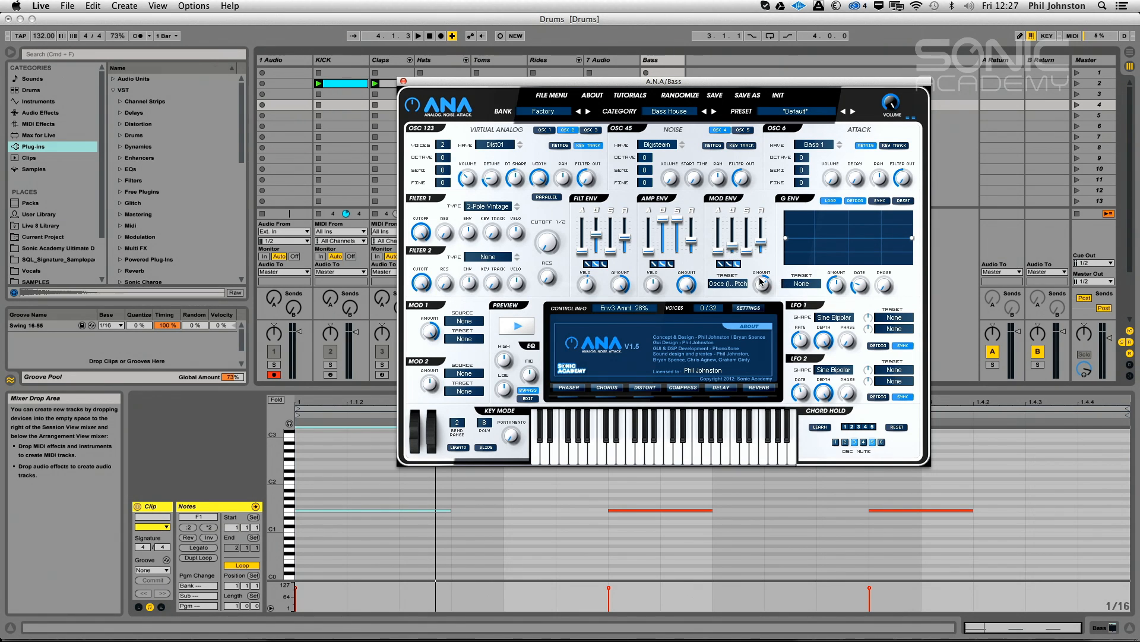
Take oscillators 2 and 1 out of the mix and play the bassline with only the Triangle oscillator 3
{"action": "left_click", "coordinate": [591, 130]}
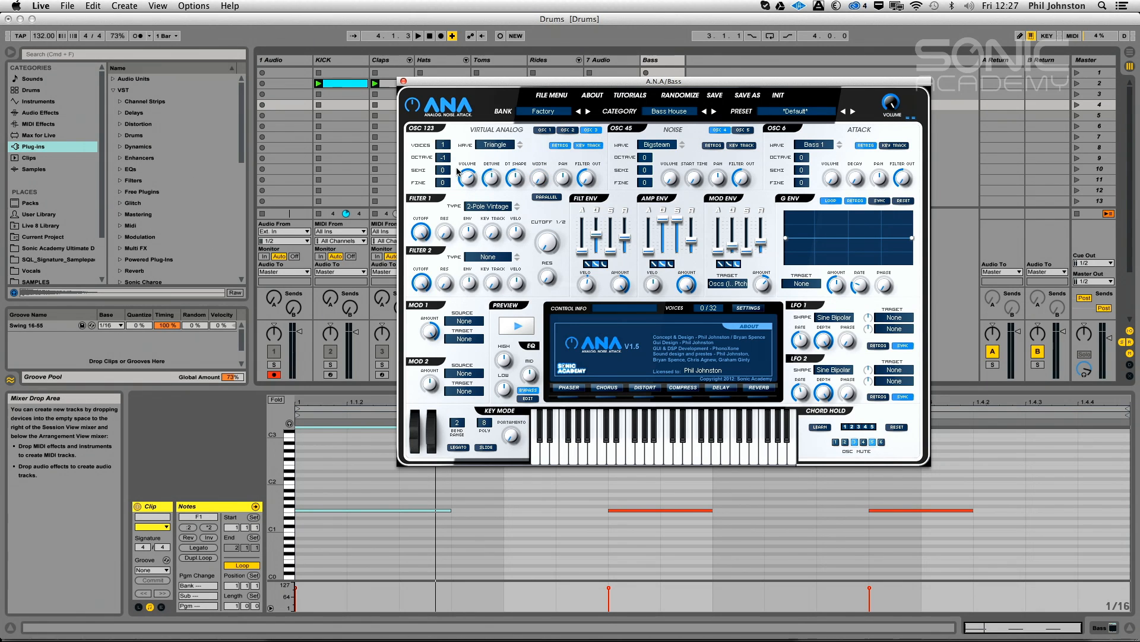
{"action": "left_click", "coordinate": [571, 130]}
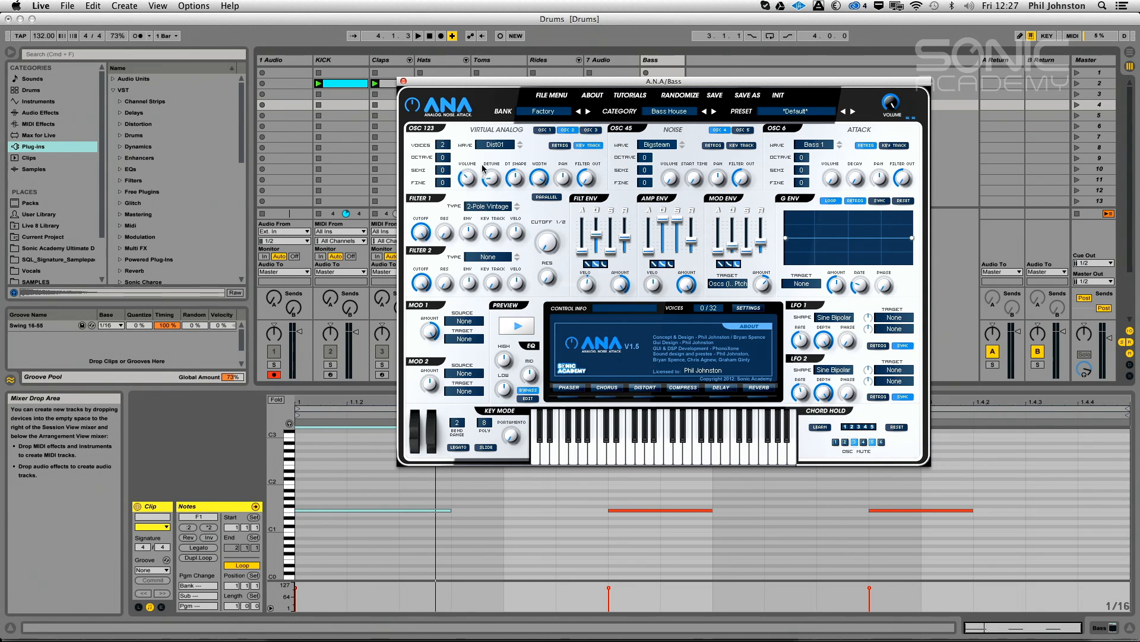
{"action": "left_click", "coordinate": [544, 130]}
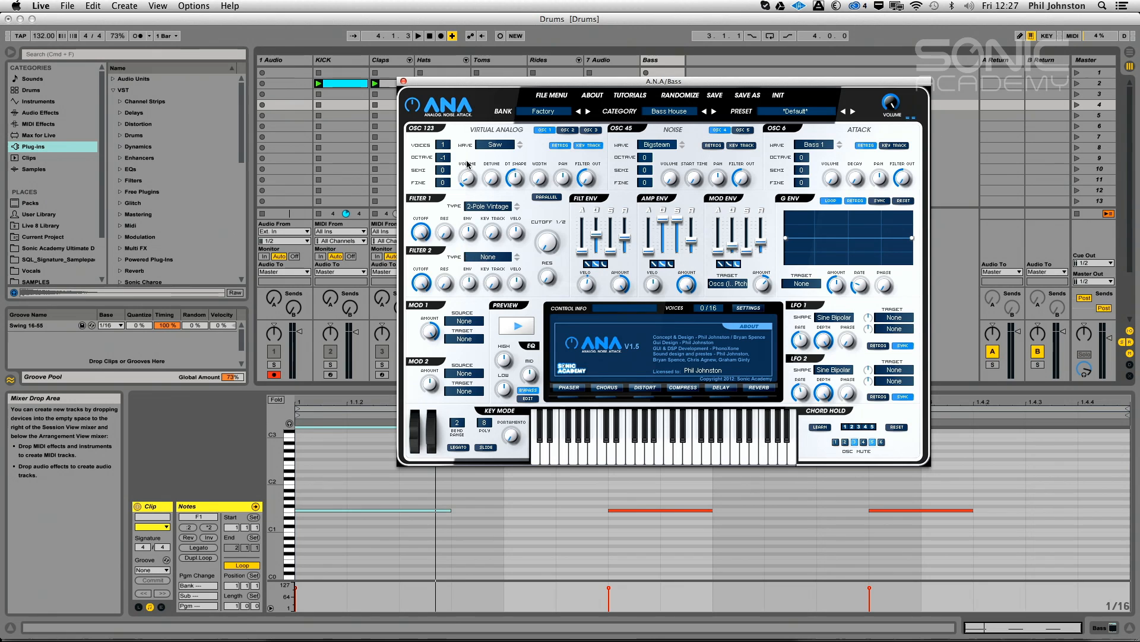
{"action": "left_click", "coordinate": [591, 130]}
{"action": "key", "text": "space"}
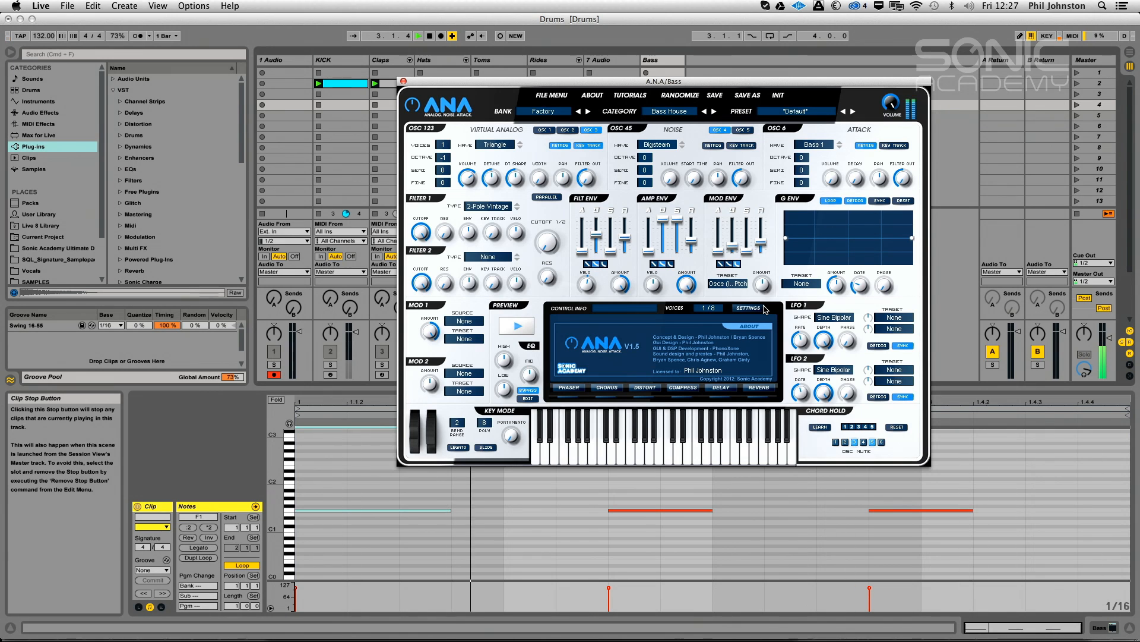
{"action": "left_click_drag", "start_coordinate": [777, 262], "coordinate": [783, 235]}
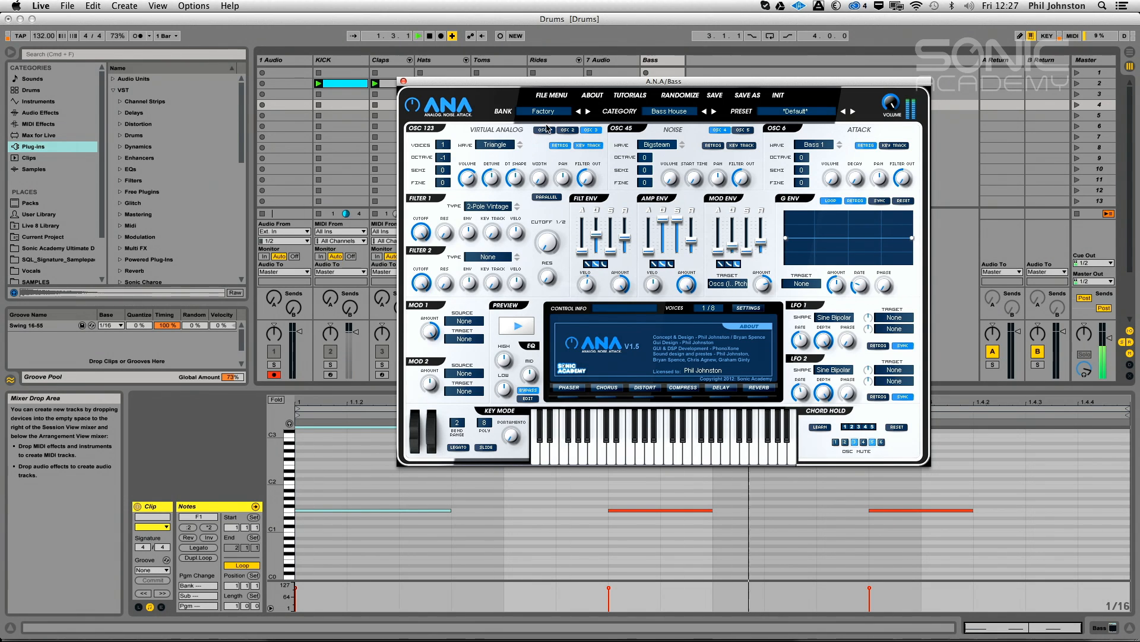
Bring the Saw oscillator 1 back into the mix, then oscillator 2, during playback
{"action": "left_click", "coordinate": [504, 144]}
{"action": "left_click", "coordinate": [508, 156]}
{"action": "key", "text": "space"}
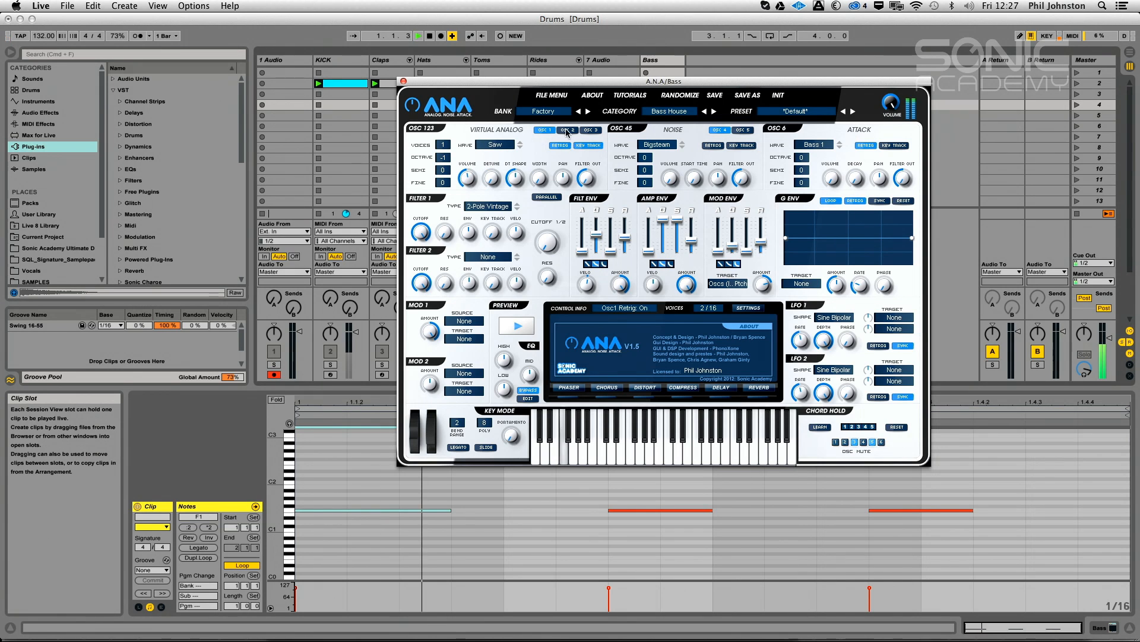
{"action": "left_click", "coordinate": [568, 130]}
Add the noise oscillator to the bass sound using the Crispy Noise wave
{"action": "key", "text": "space"}
{"action": "left_click", "coordinate": [666, 146]}
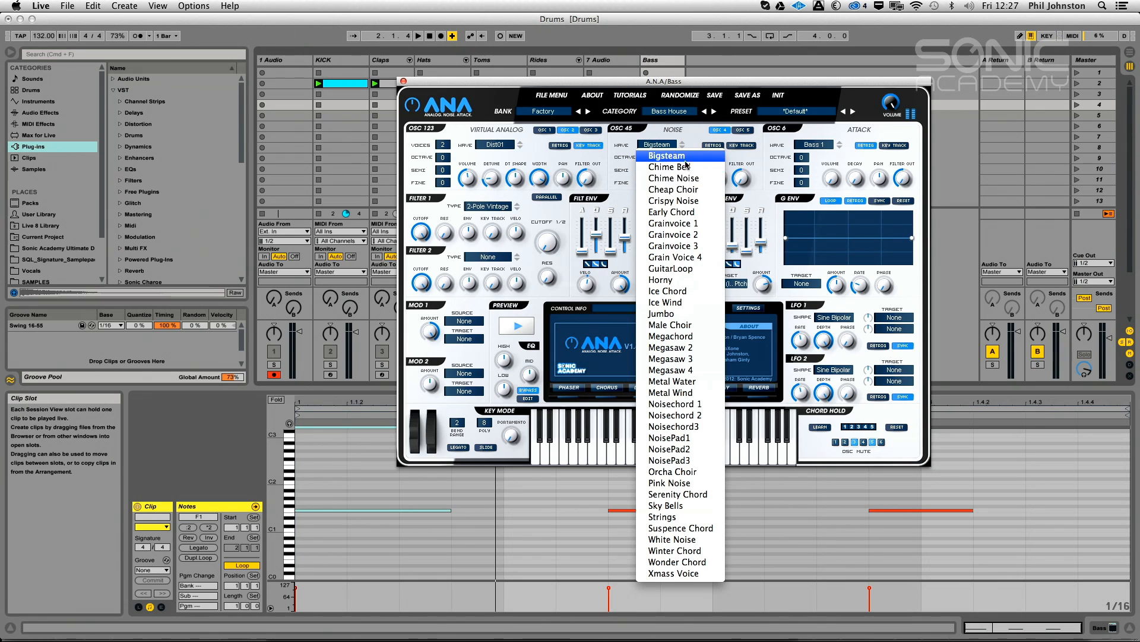
{"action": "left_click", "coordinate": [680, 202]}
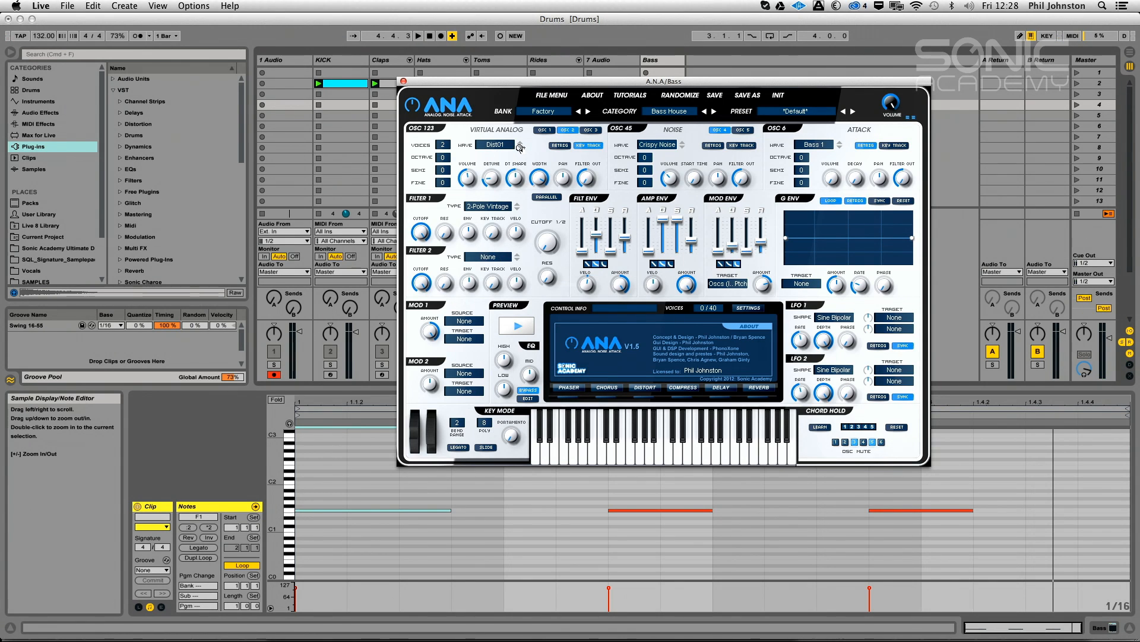
Try the distorted waveforms from Dist02 through Dist13 on oscillator 2 while the bassline plays
{"action": "left_click", "coordinate": [519, 147]}
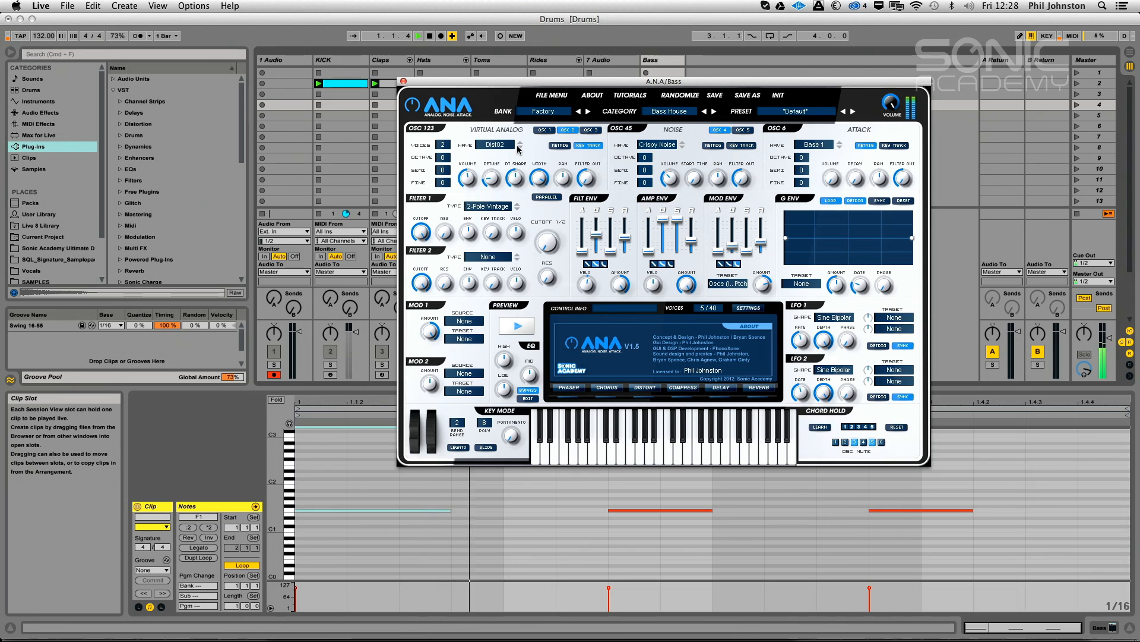
{"action": "left_click", "coordinate": [522, 149]}
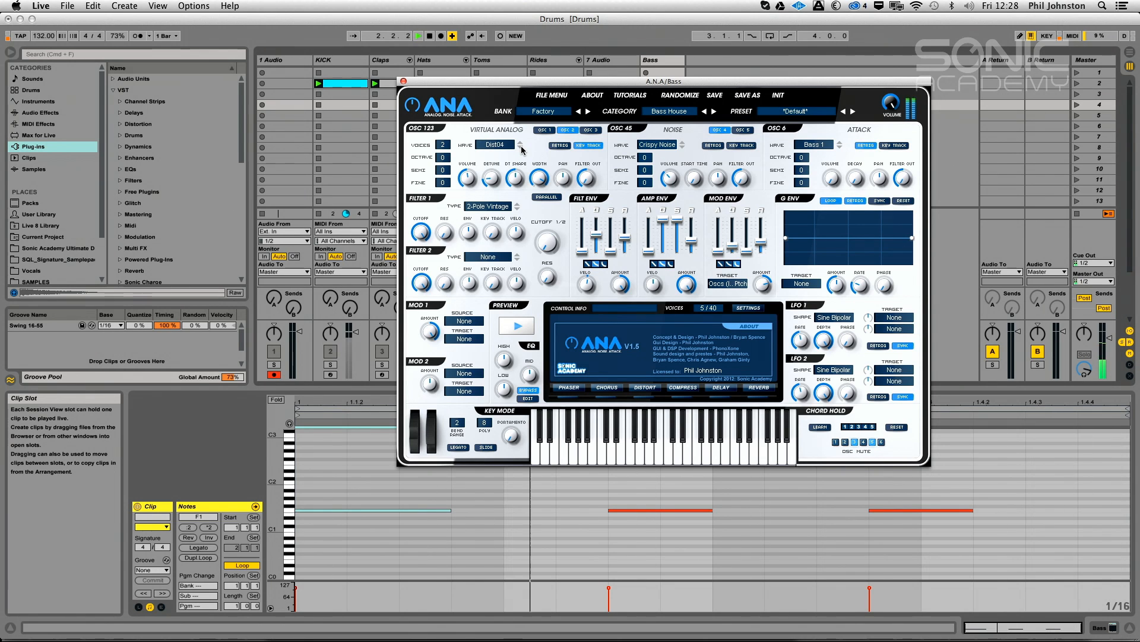
{"action": "left_click", "coordinate": [523, 149]}
{"action": "left_click", "coordinate": [523, 149]}
{"action": "left_click", "coordinate": [522, 149]}
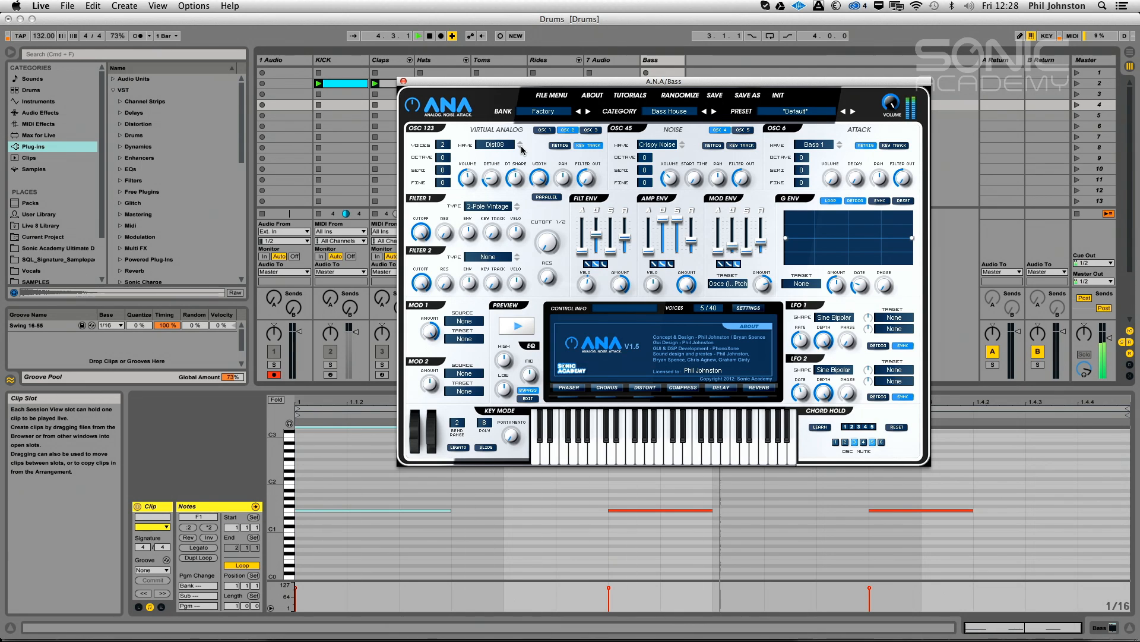
{"action": "left_click", "coordinate": [522, 149]}
{"action": "left_click", "coordinate": [522, 149]}
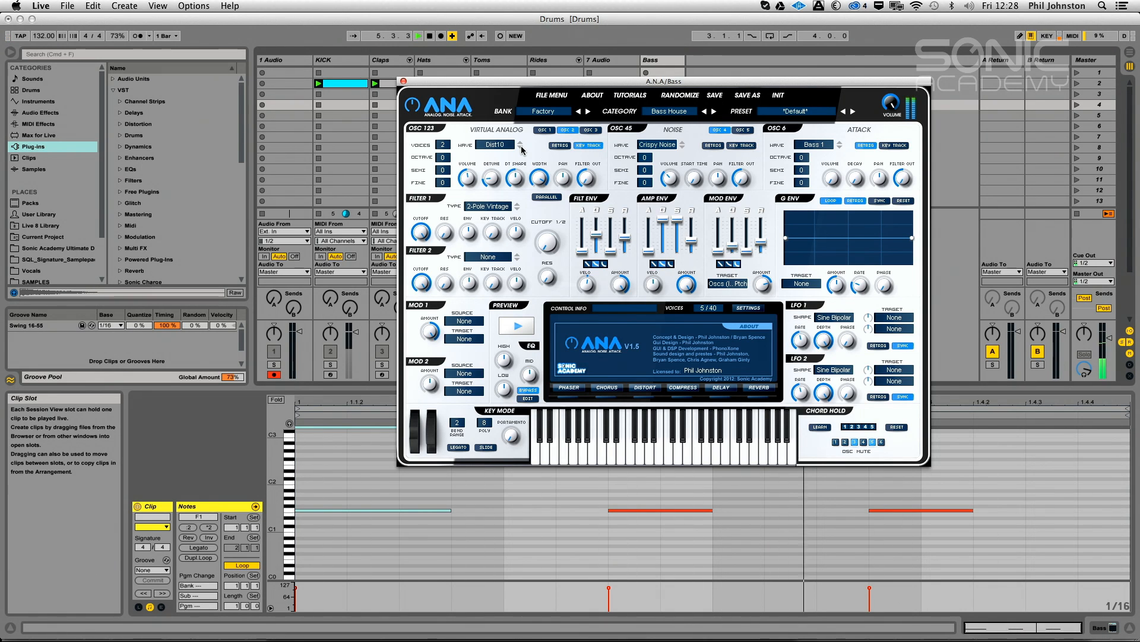
{"action": "left_click", "coordinate": [522, 149]}
{"action": "left_click", "coordinate": [522, 149]}
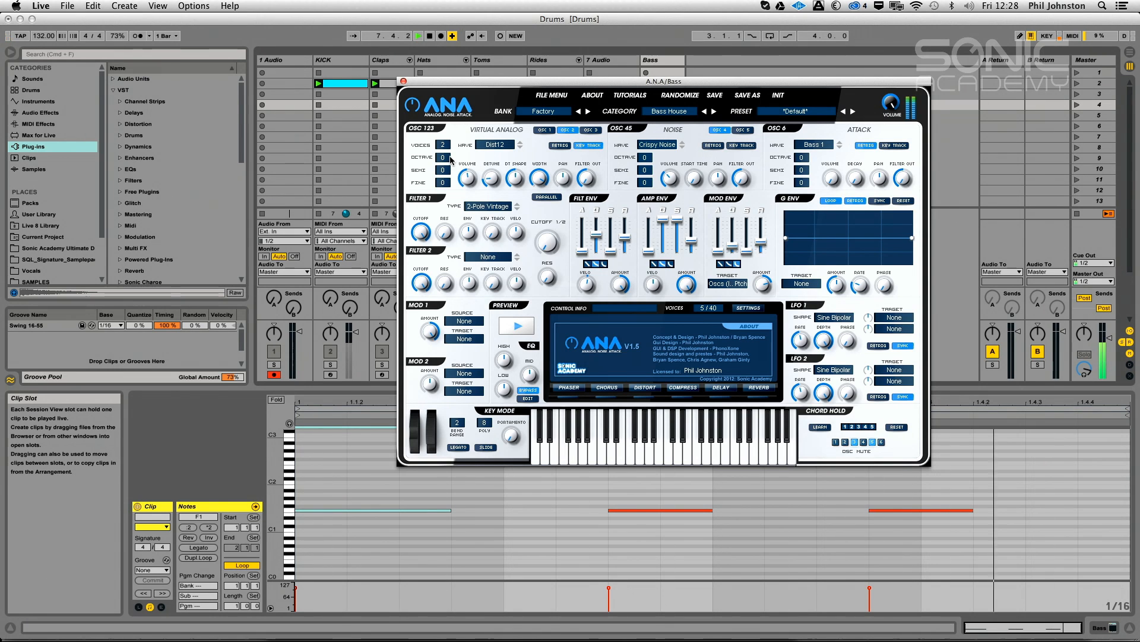
{"action": "mouse_move", "coordinate": [443, 159]}
{"action": "left_mouse_down"}
{"action": "mouse_move", "coordinate": [444, 174]}
{"action": "mouse_move", "coordinate": [443, 158]}
{"action": "left_mouse_up"}
{"action": "key", "text": "space"}
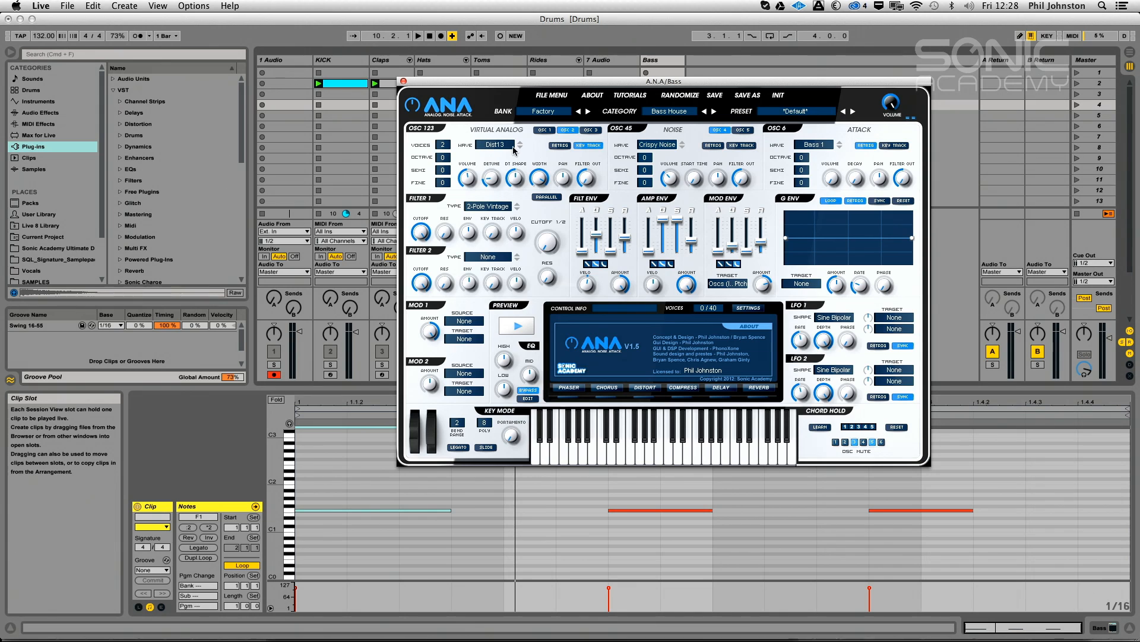
Audition the Comb1 to Comb5 waveforms on oscillator 2 and settle on Comb2
{"action": "left_click", "coordinate": [506, 145]}
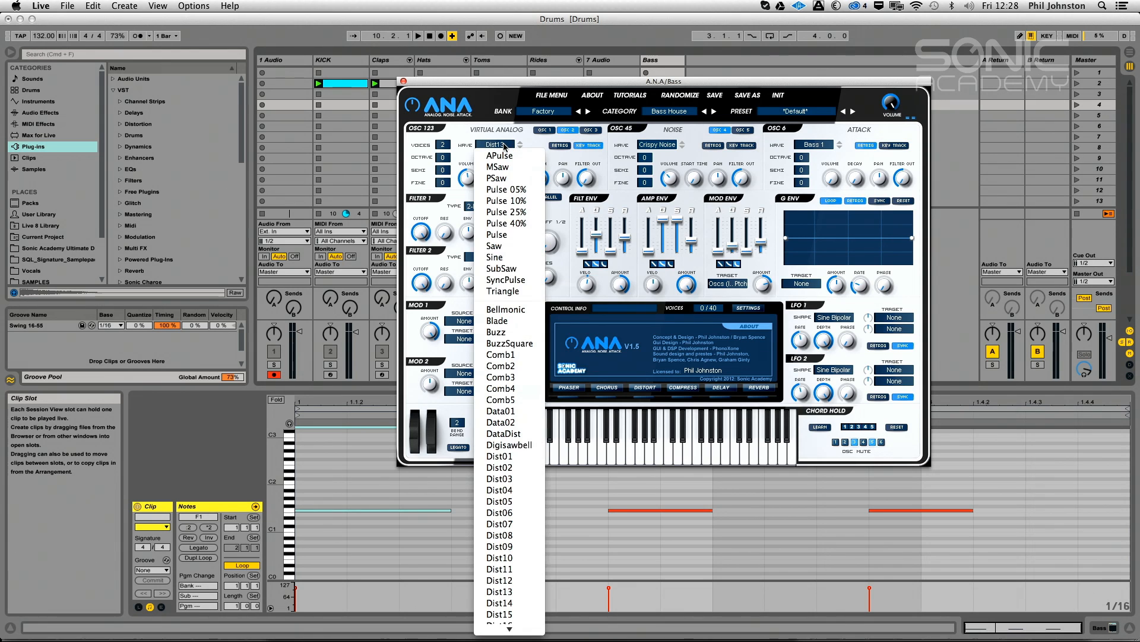
{"action": "left_click", "coordinate": [523, 354]}
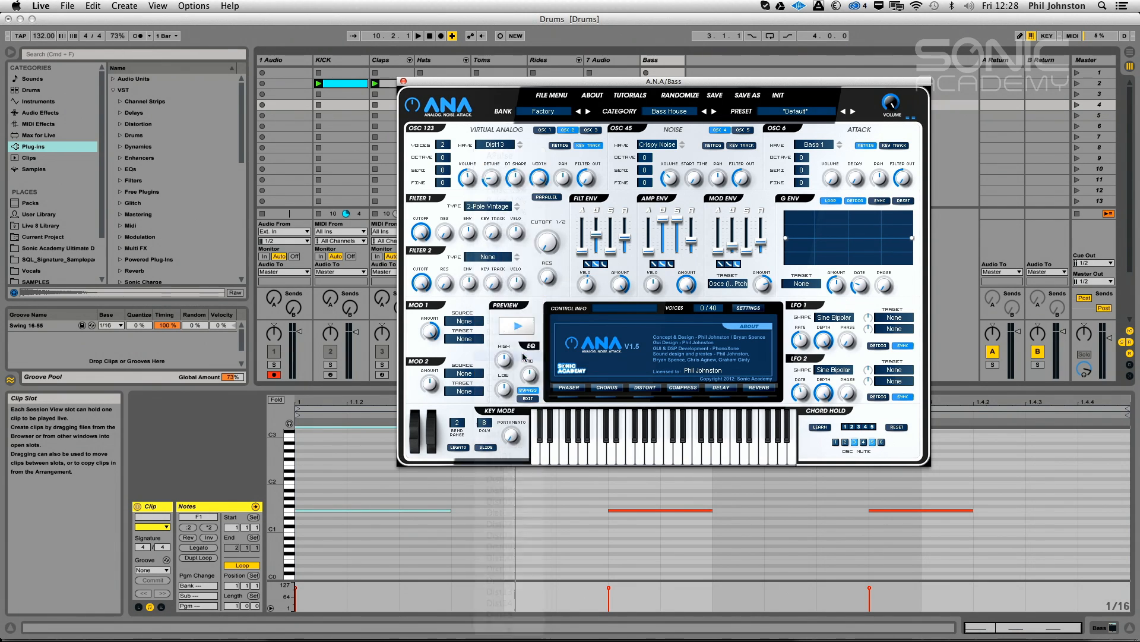
{"action": "key", "text": "space"}
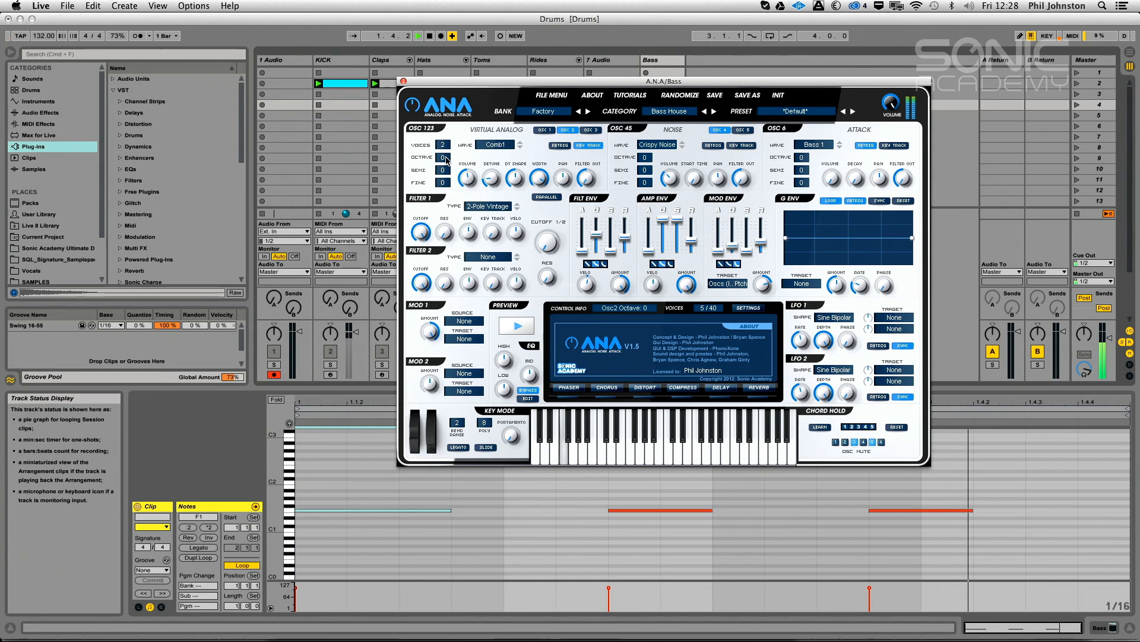
{"action": "left_click", "coordinate": [521, 147]}
{"action": "left_click", "coordinate": [521, 148]}
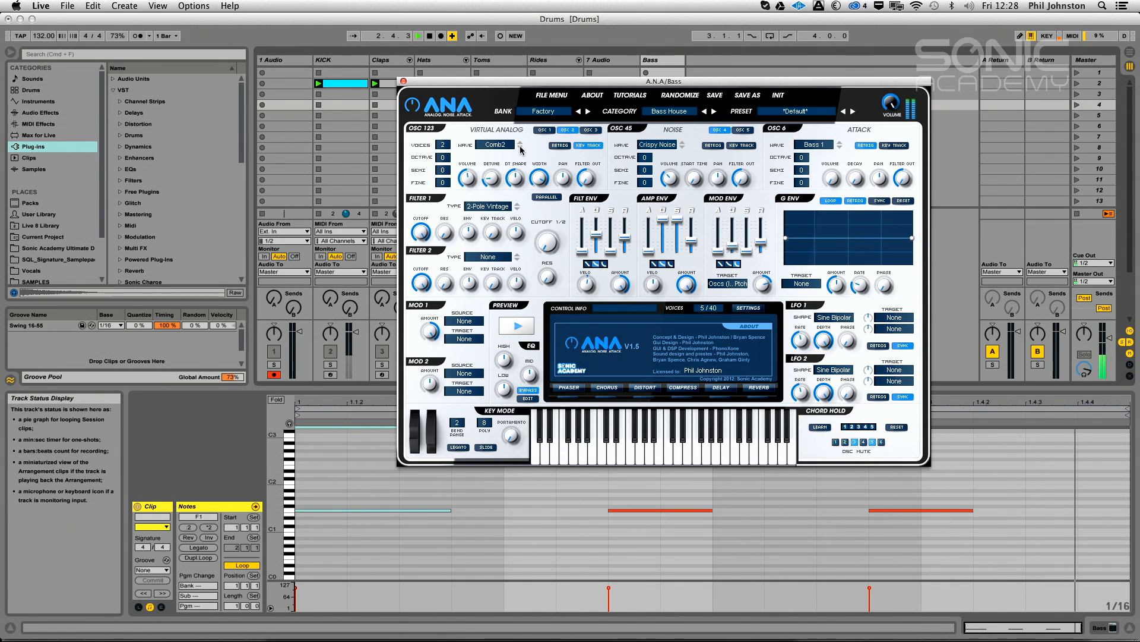
{"action": "left_click", "coordinate": [521, 148]}
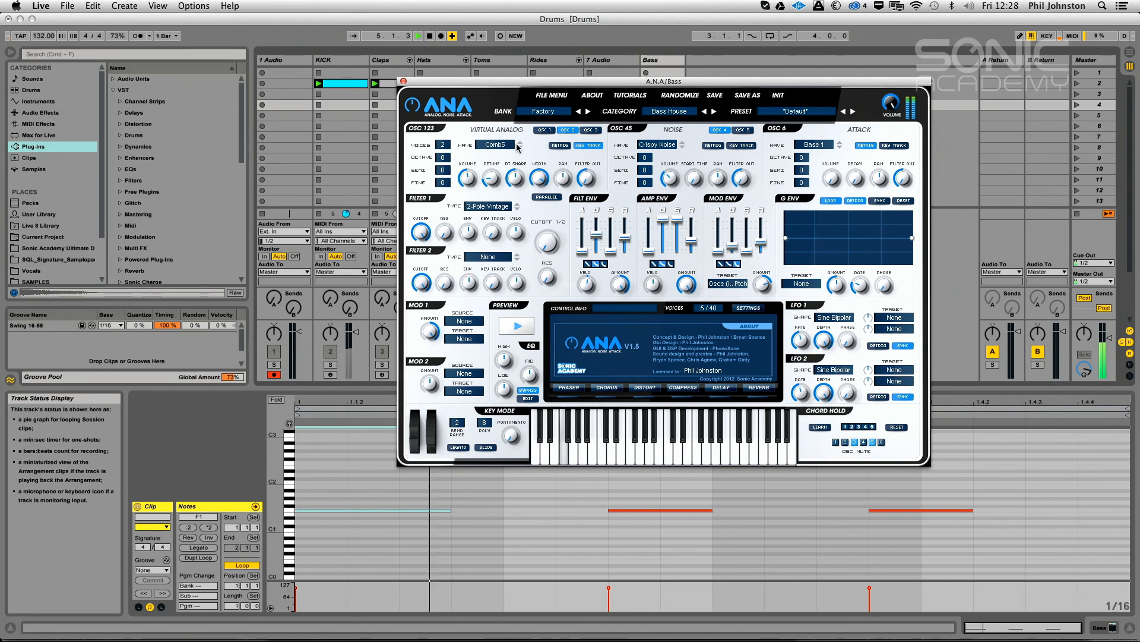
{"action": "left_click", "coordinate": [521, 148]}
{"action": "left_click", "coordinate": [495, 144]}
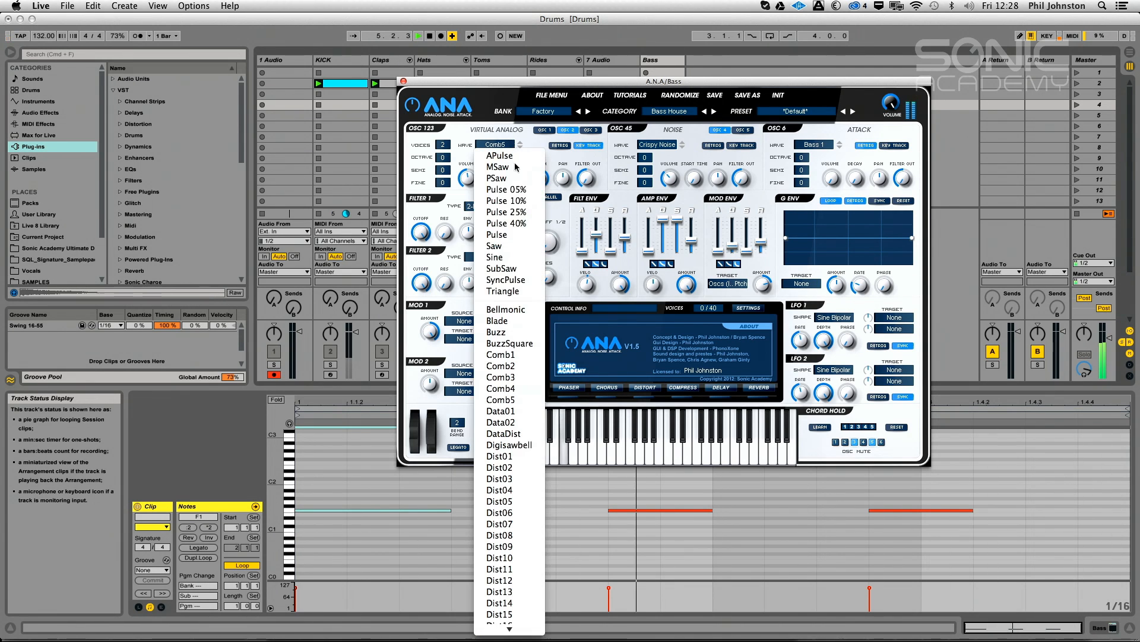
{"action": "left_click", "coordinate": [509, 365]}
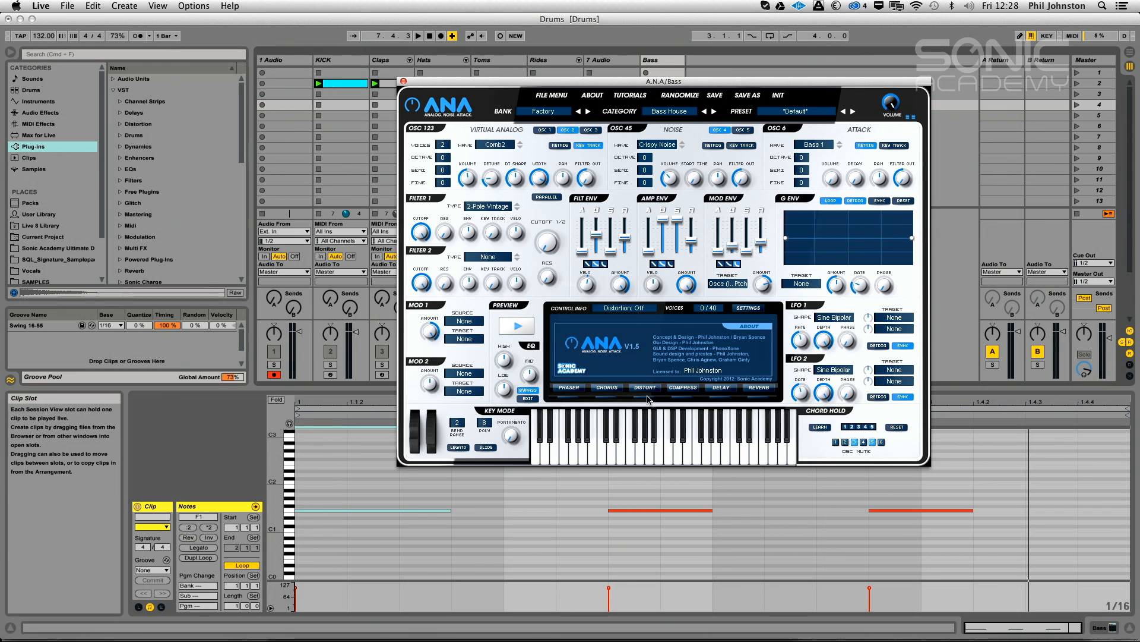
Set up the synth's Distort effect with dry/wet at 72%, and enable the Compress effect
{"action": "left_click", "coordinate": [646, 389]}
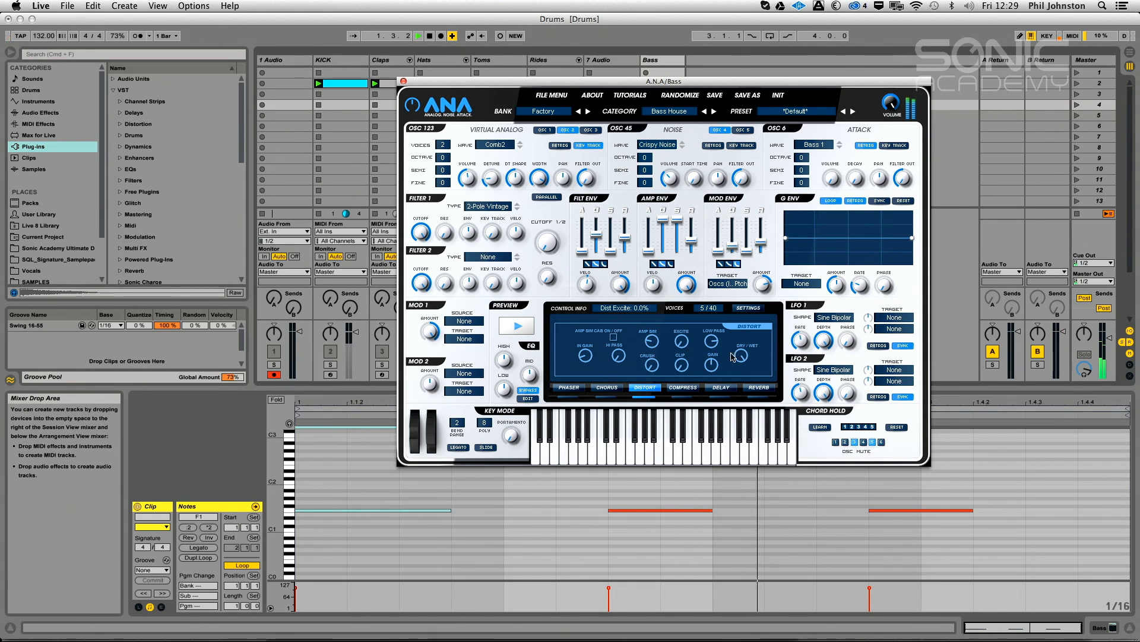
{"action": "left_click_drag", "start_coordinate": [746, 359], "coordinate": [737, 408]}
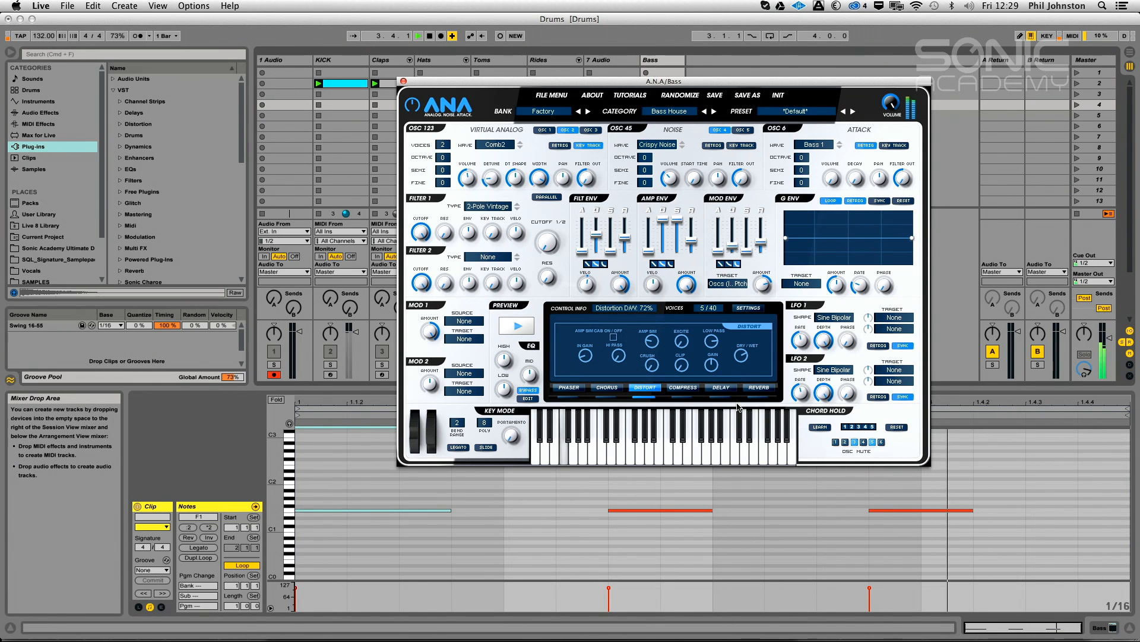
{"action": "left_click", "coordinate": [692, 398]}
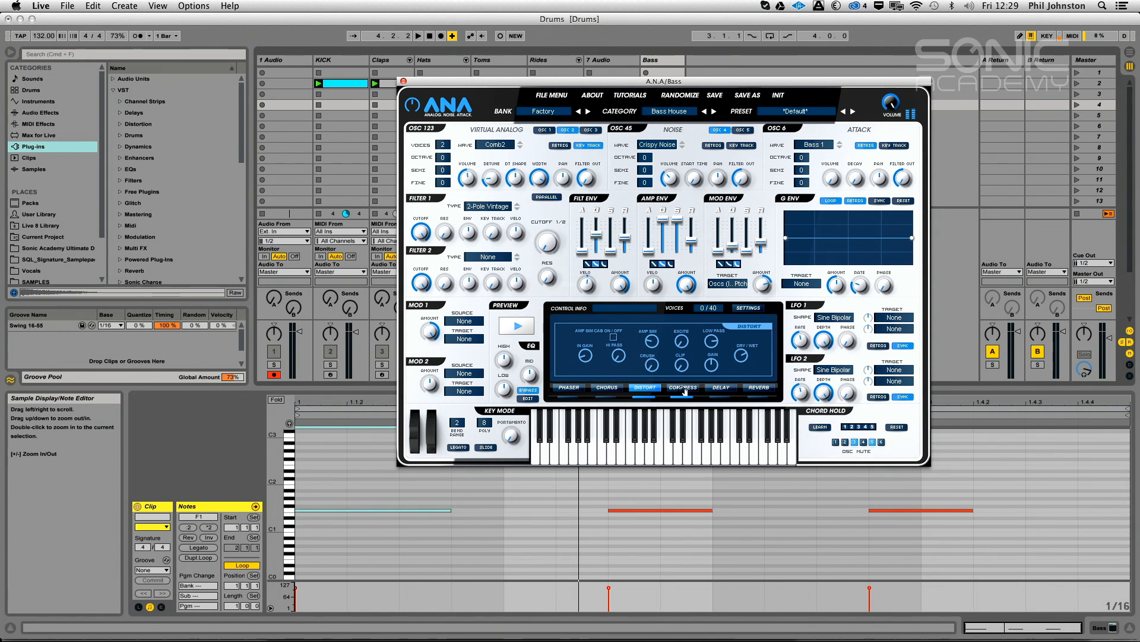
Show the synth's Compress effect settings, close the synth window and listen to the bass playing with the drums
{"action": "left_click", "coordinate": [684, 388]}
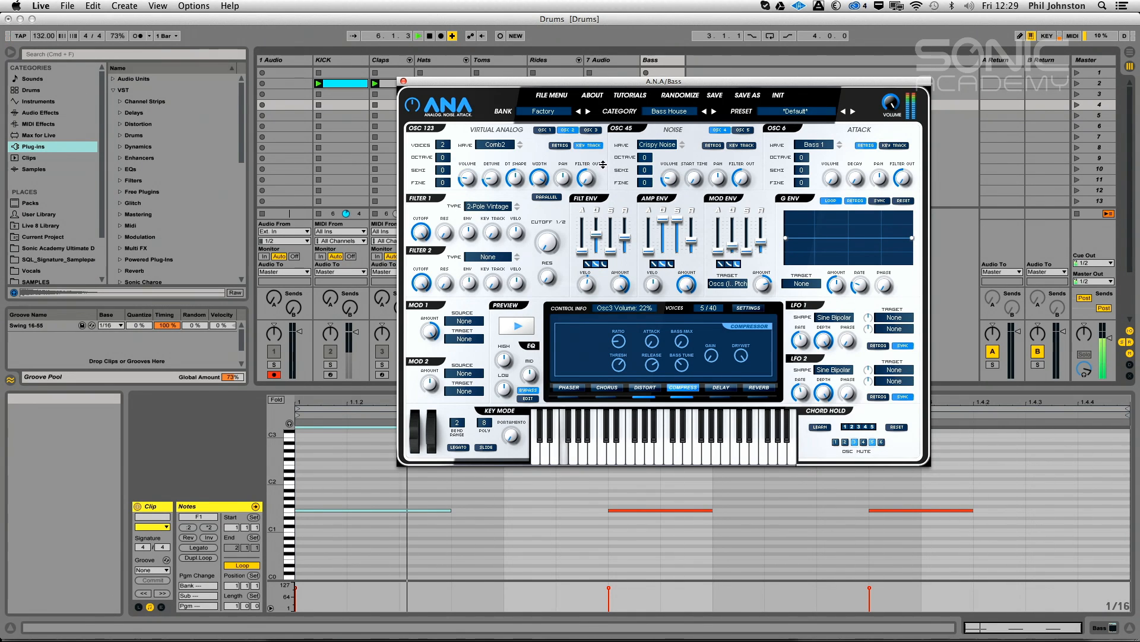
{"action": "left_click", "coordinate": [401, 80]}
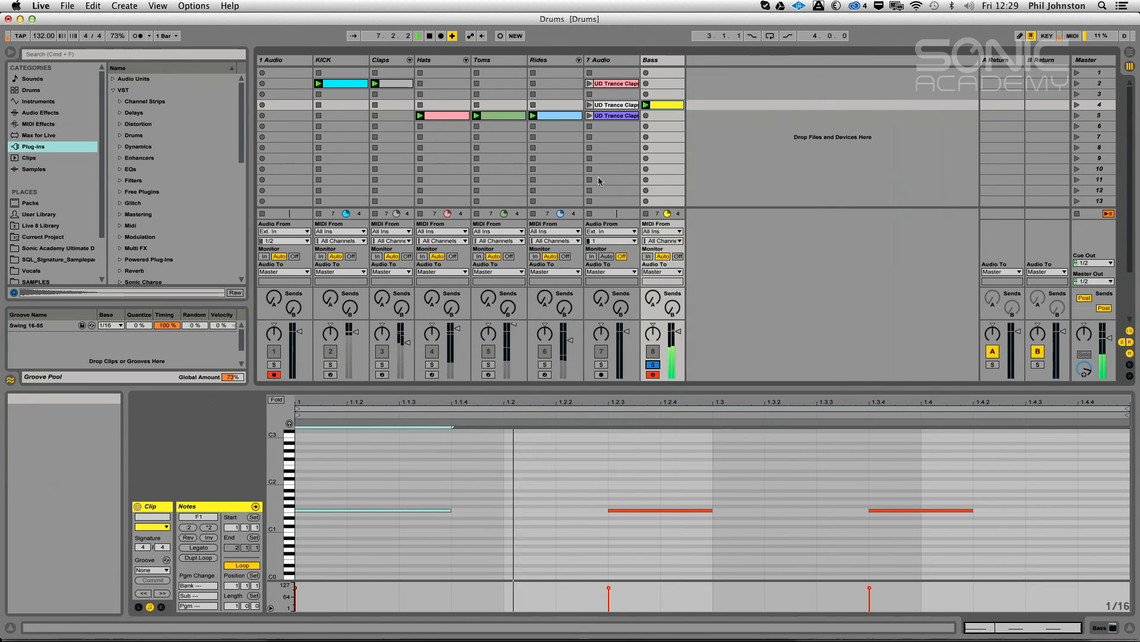
{"action": "key", "text": "space"}
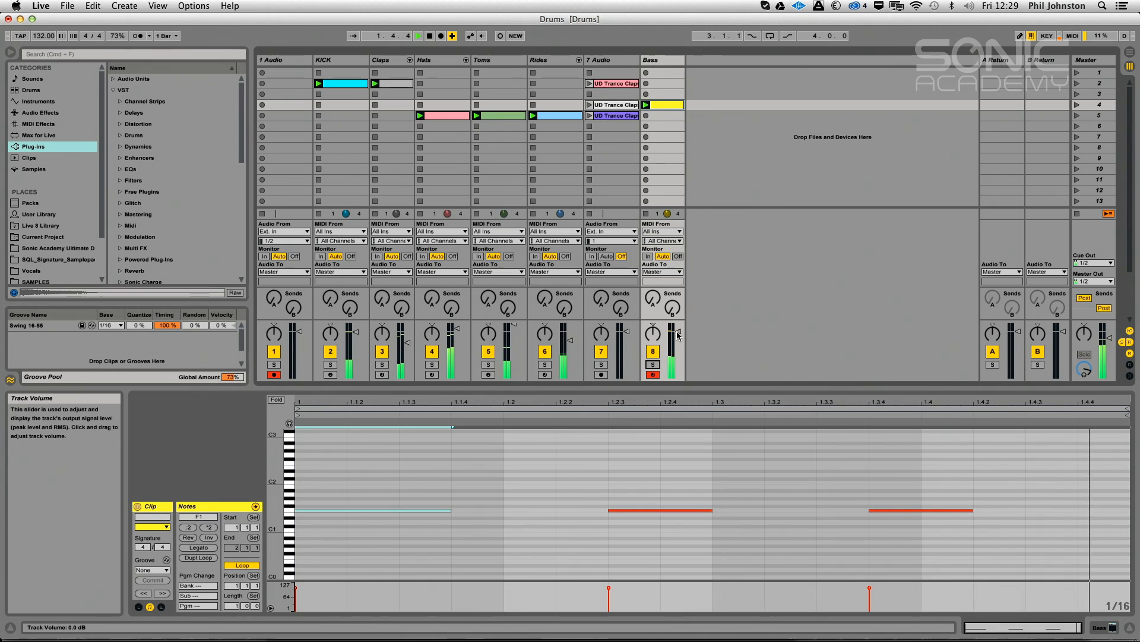
Solo the bass and shape its synth EQ with mid frequency 665 Hz, mid gain -13.6 dB and reduced high gain
{"action": "left_click", "coordinate": [654, 366]}
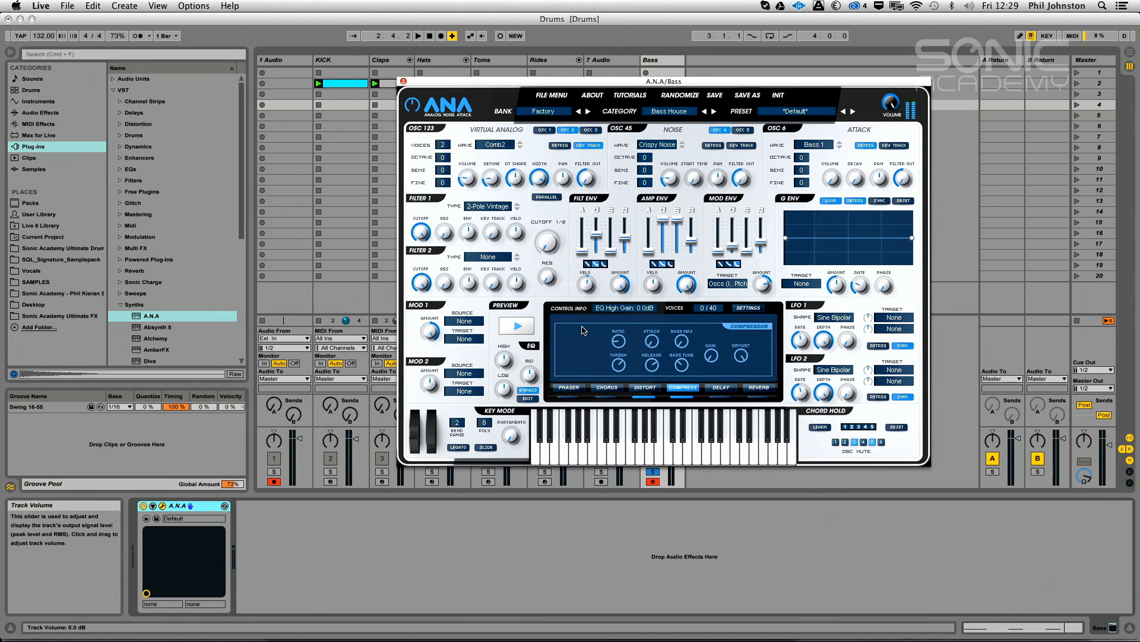
{"action": "left_click", "coordinate": [574, 508]}
{"action": "key", "text": "space"}
{"action": "left_click", "coordinate": [525, 398]}
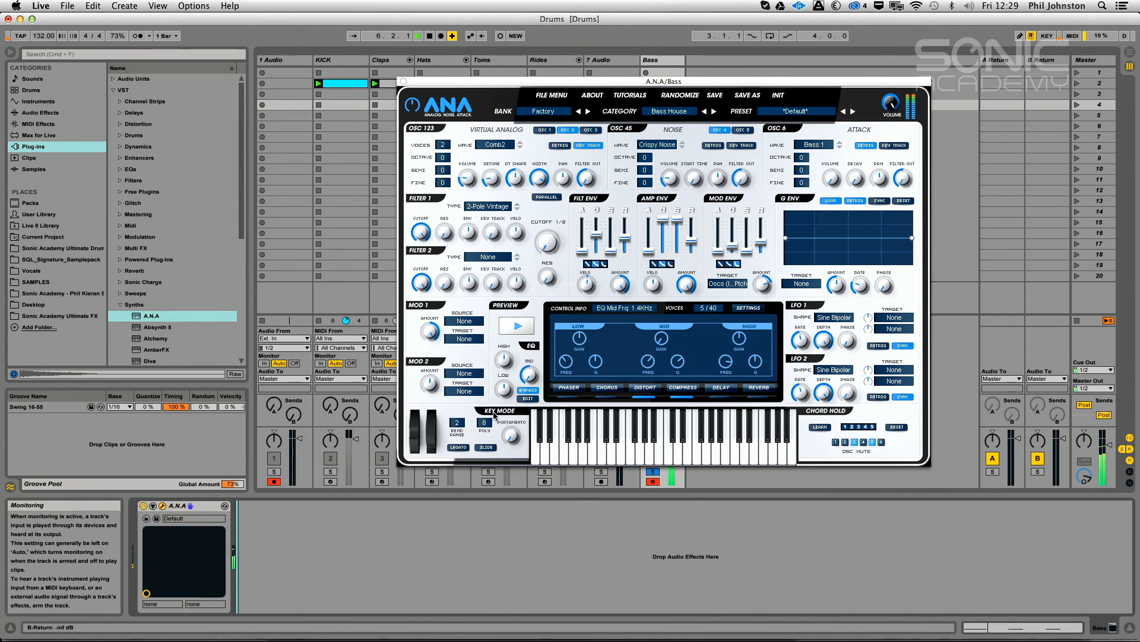
{"action": "left_click_drag", "start_coordinate": [657, 321], "coordinate": [655, 343]}
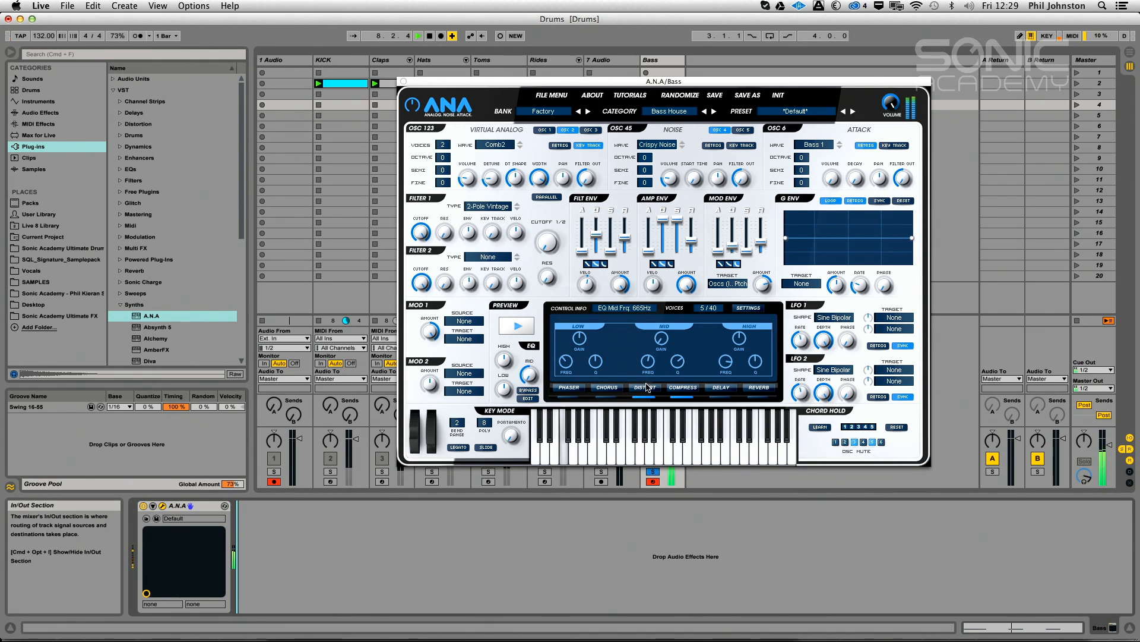
{"action": "left_click_drag", "start_coordinate": [662, 341], "coordinate": [665, 317]}
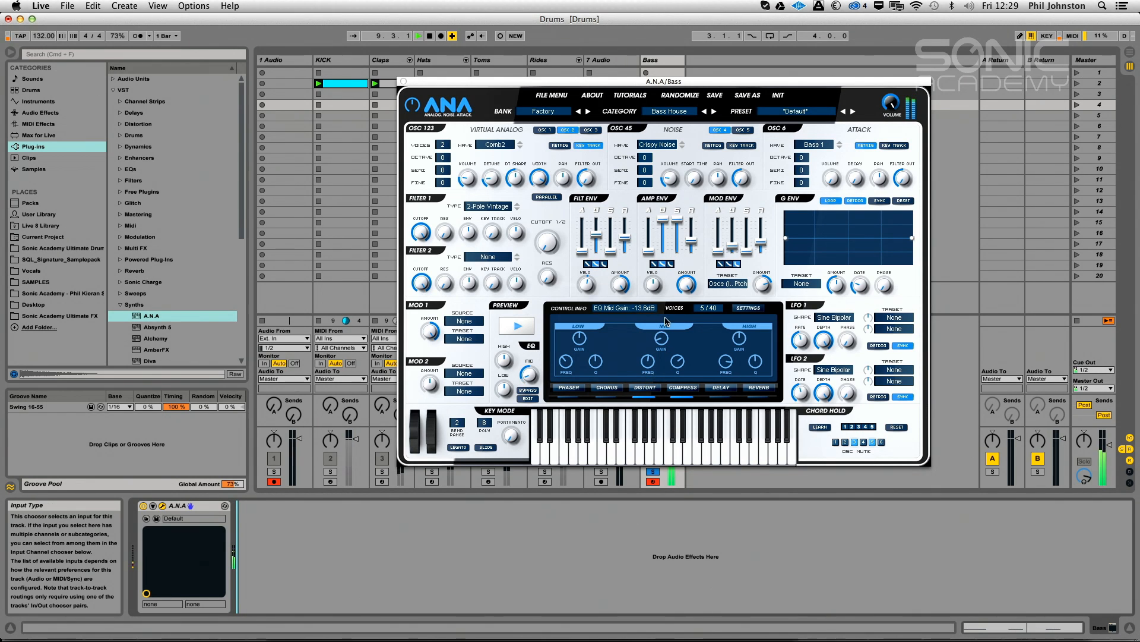
{"action": "left_click_drag", "start_coordinate": [503, 359], "coordinate": [508, 373]}
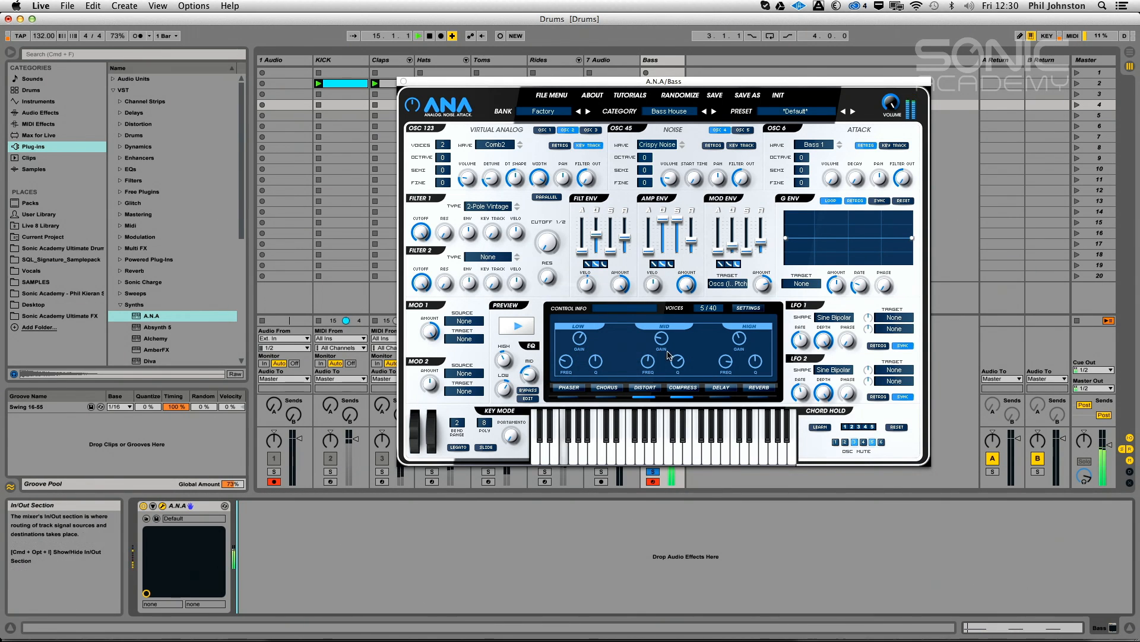
{"action": "key", "text": "space"}
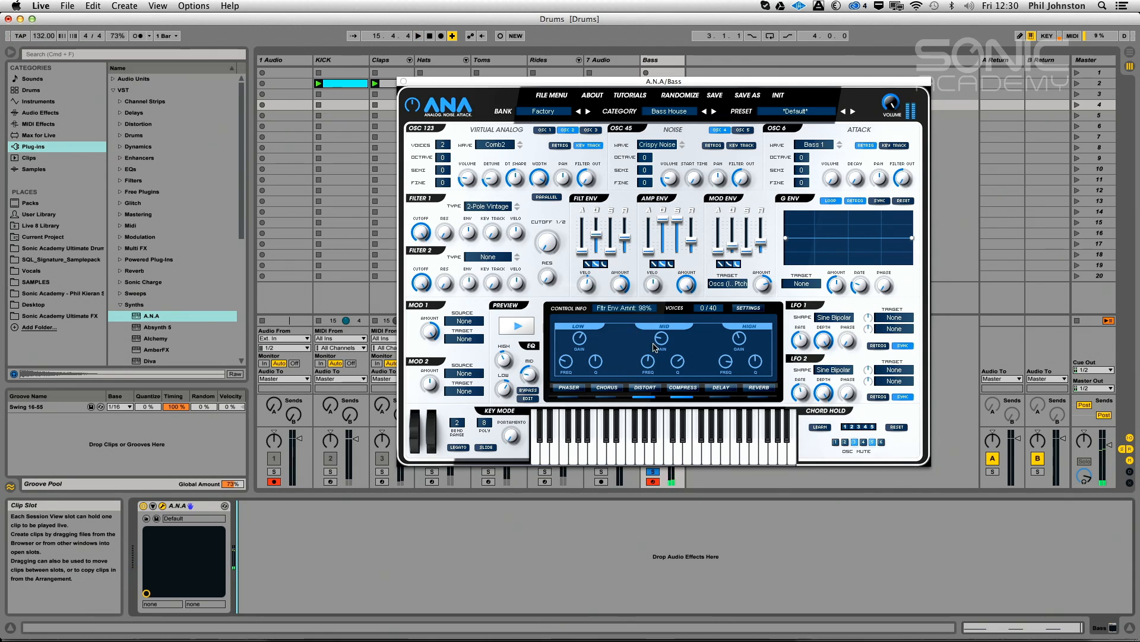
Unsolo the bass and rebalance the EQ against the drums, raising the mid gain and setting the high gain to -1.4 dB
{"action": "left_click", "coordinate": [654, 471]}
{"action": "key", "text": "space"}
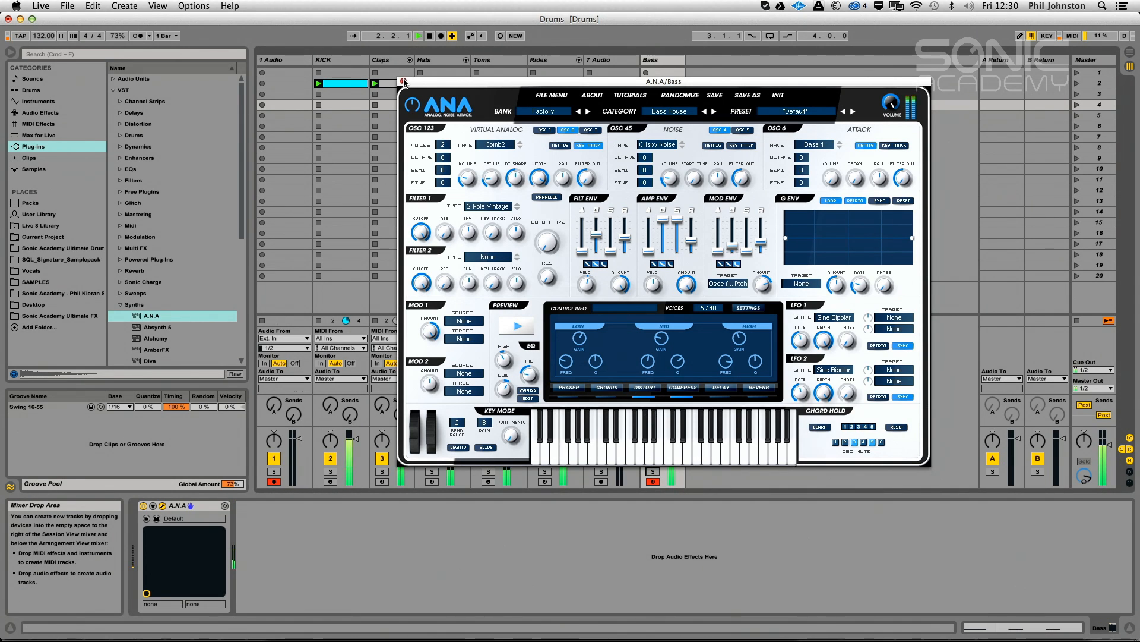
{"action": "key", "text": "space"}
{"action": "left_click_drag", "start_coordinate": [526, 371], "coordinate": [525, 360]}
{"action": "key", "text": "space"}
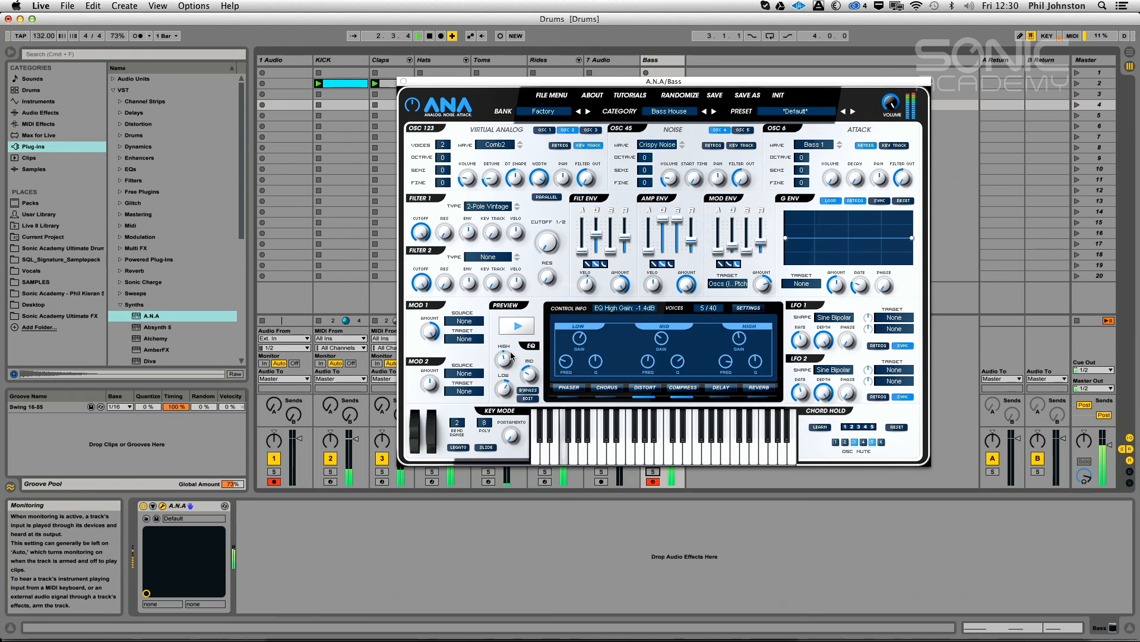
{"action": "key", "text": "space"}
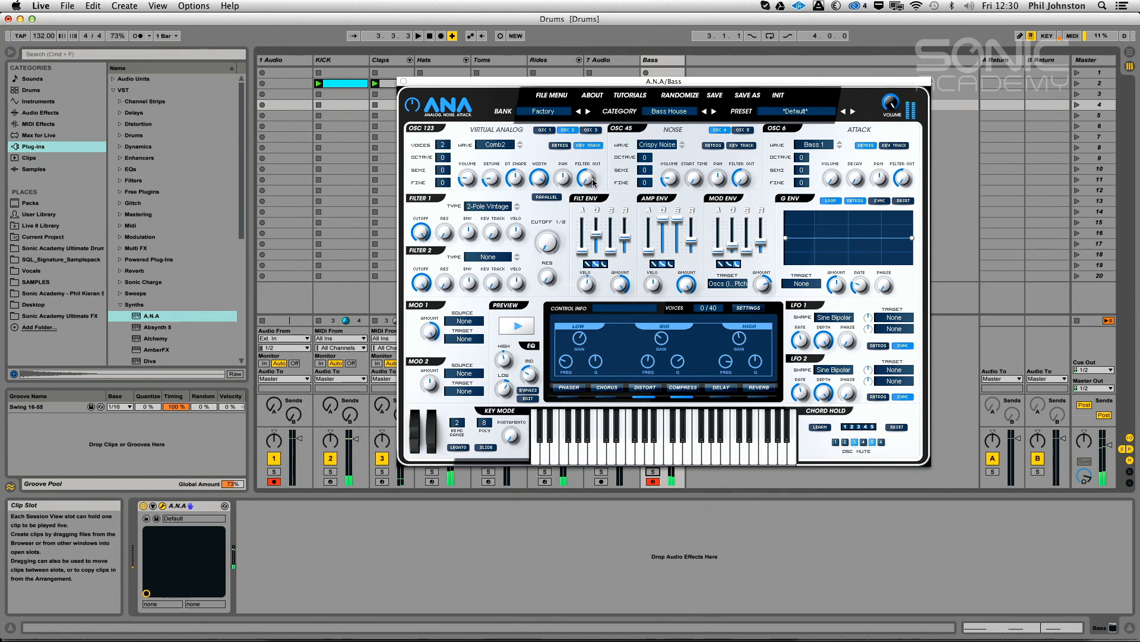
Turn on Retrig for oscillator 2, show oscillator 3's settings and close the synth window
{"action": "left_click", "coordinate": [558, 148]}
{"action": "key", "text": "space"}
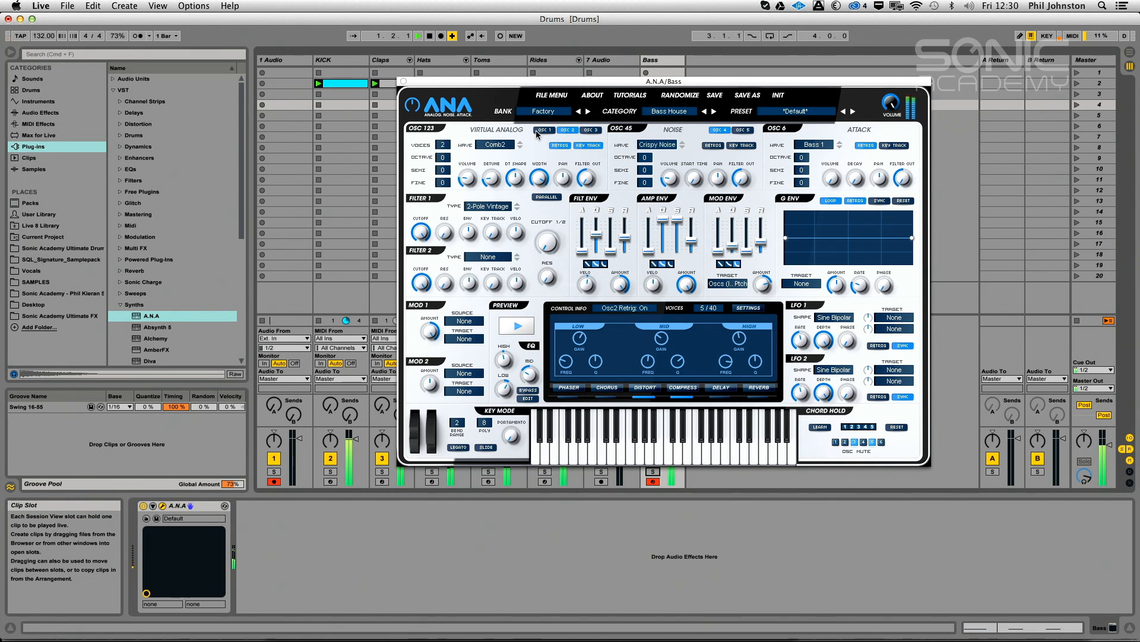
{"action": "left_click", "coordinate": [587, 130]}
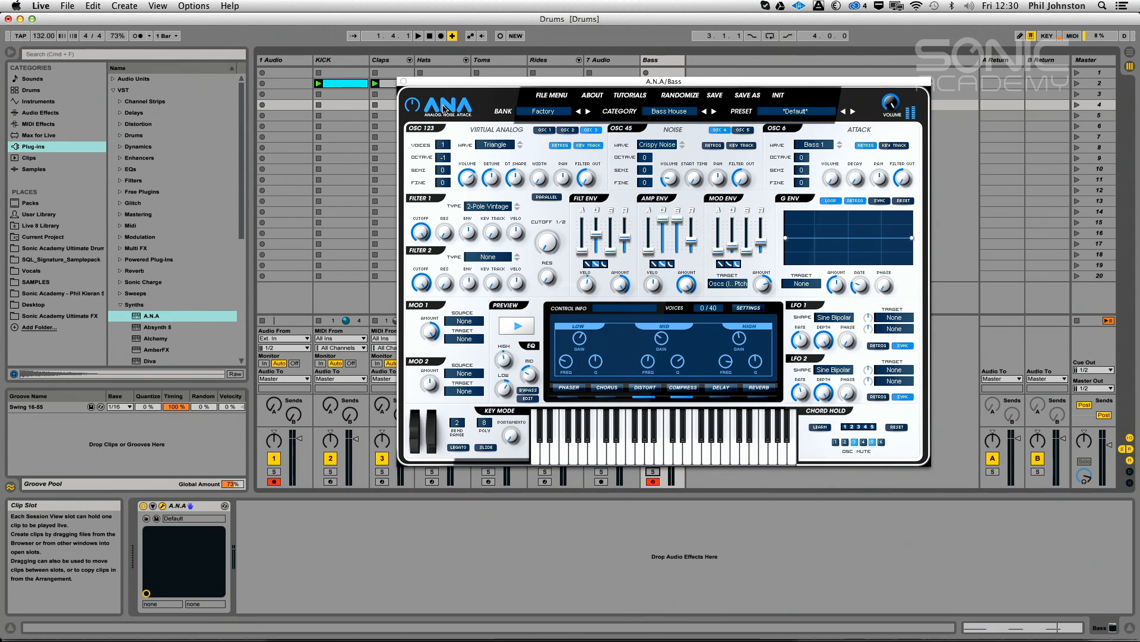
{"action": "left_click", "coordinate": [404, 82]}
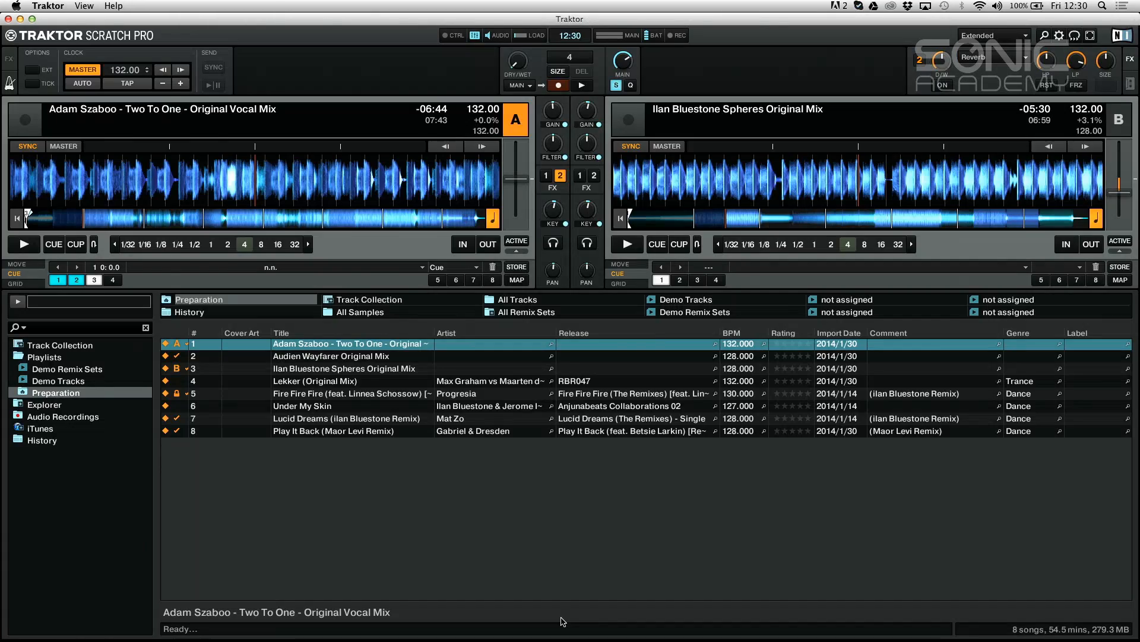
In Traktor, listen to the basslines of the reference tracks Spheres on deck B and Two To One on deck A
{"action": "left_click", "coordinate": [634, 244]}
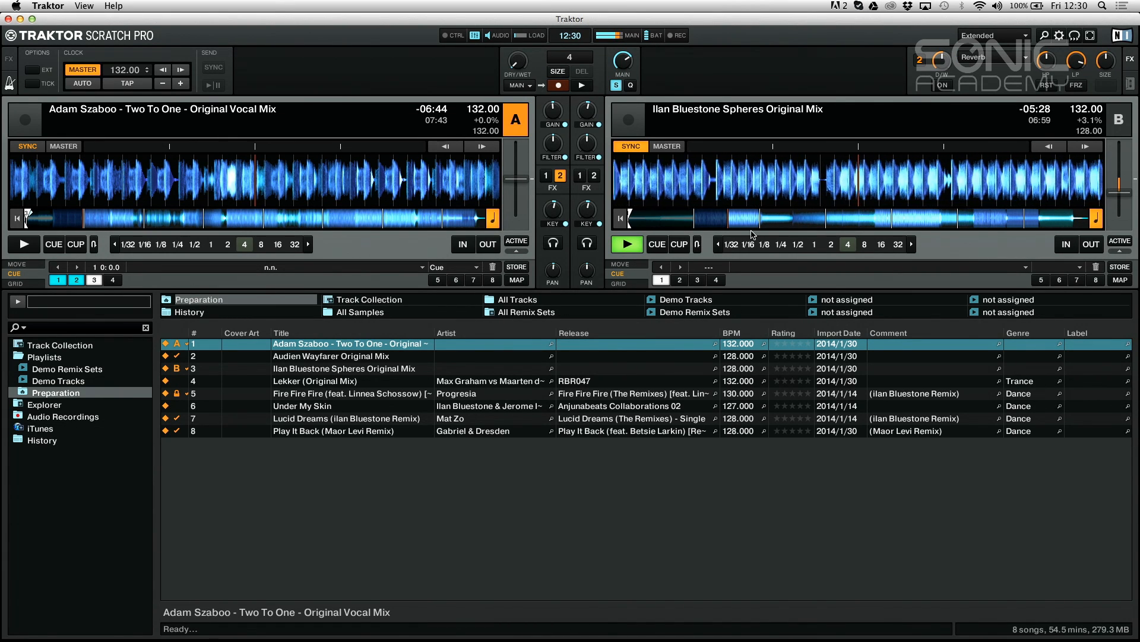
{"action": "left_click", "coordinate": [631, 244]}
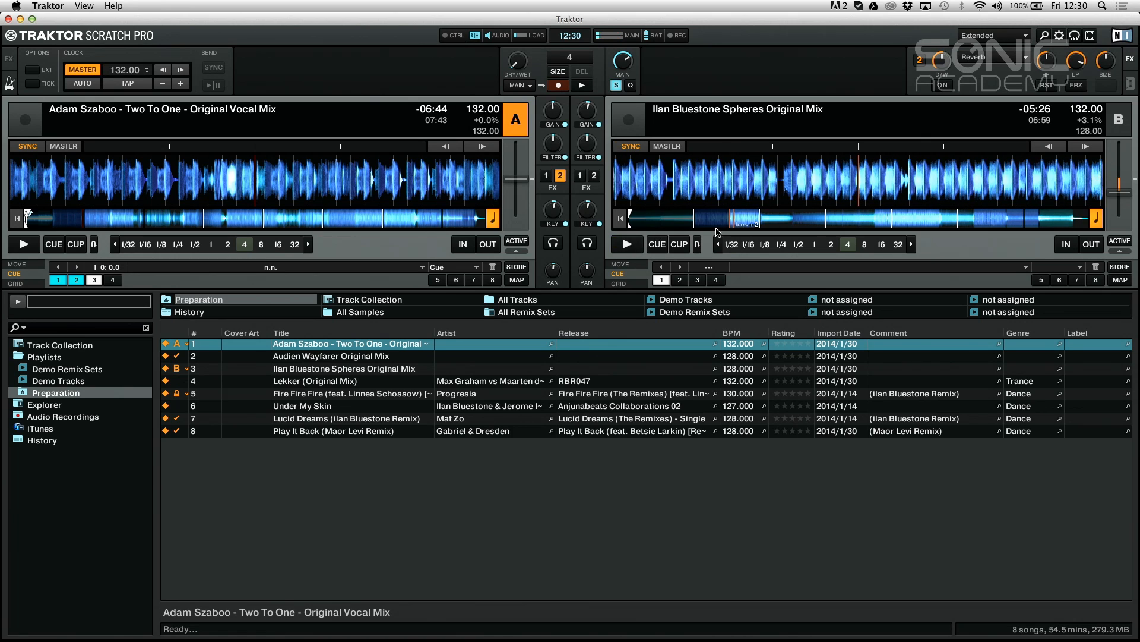
{"action": "left_click_drag", "start_coordinate": [767, 187], "coordinate": [888, 193]}
{"action": "left_click_drag", "start_coordinate": [689, 193], "coordinate": [756, 240]}
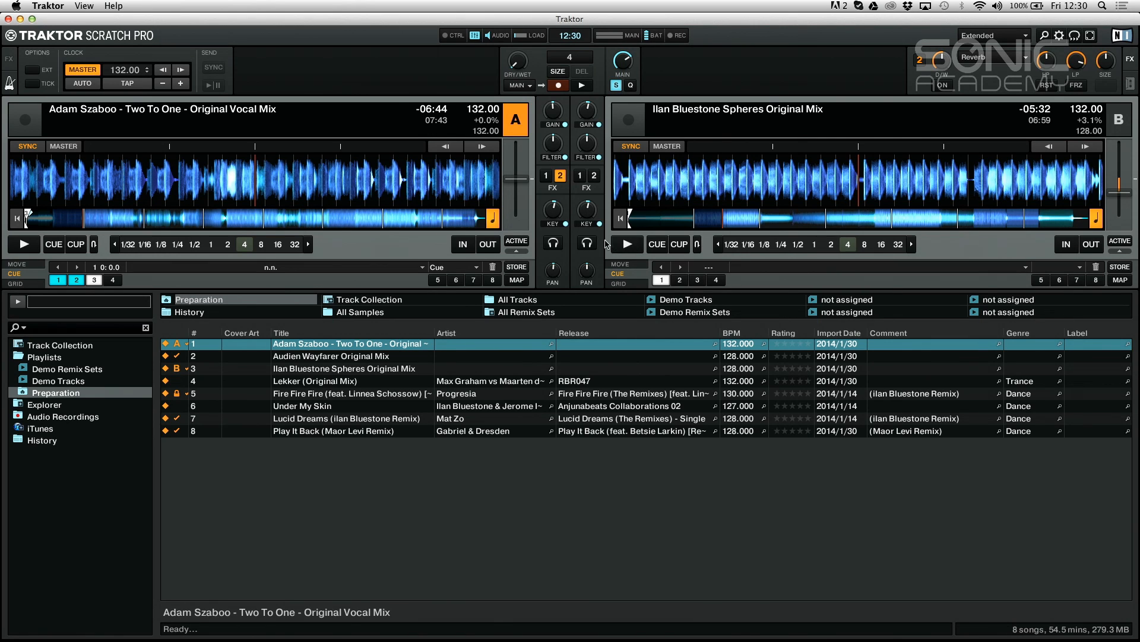
{"action": "left_click", "coordinate": [624, 244]}
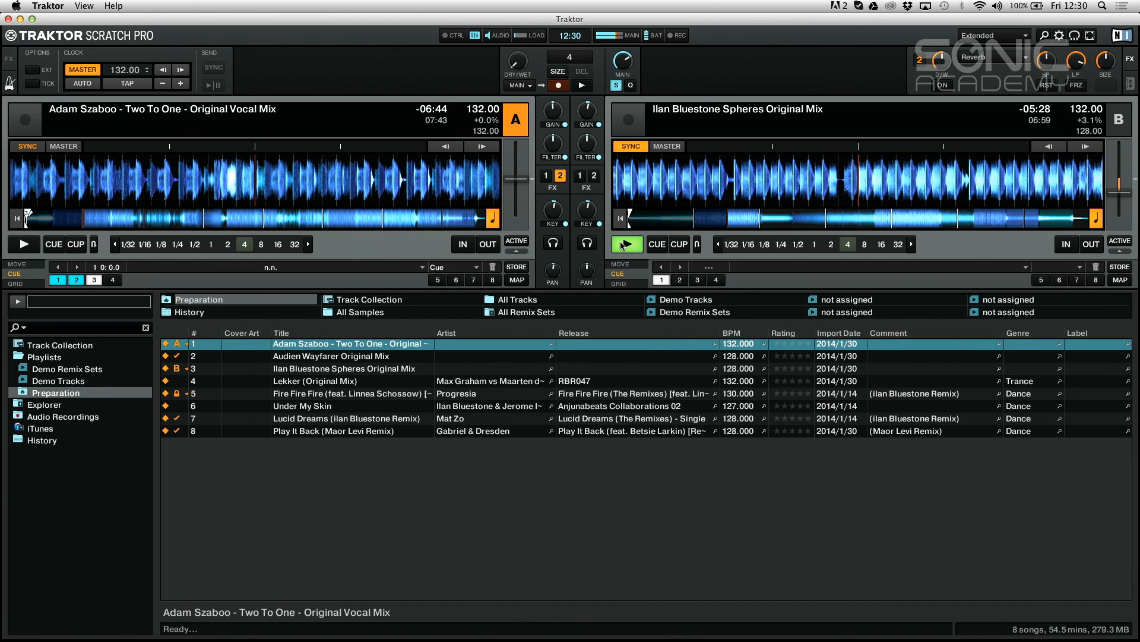
{"action": "left_click", "coordinate": [623, 245]}
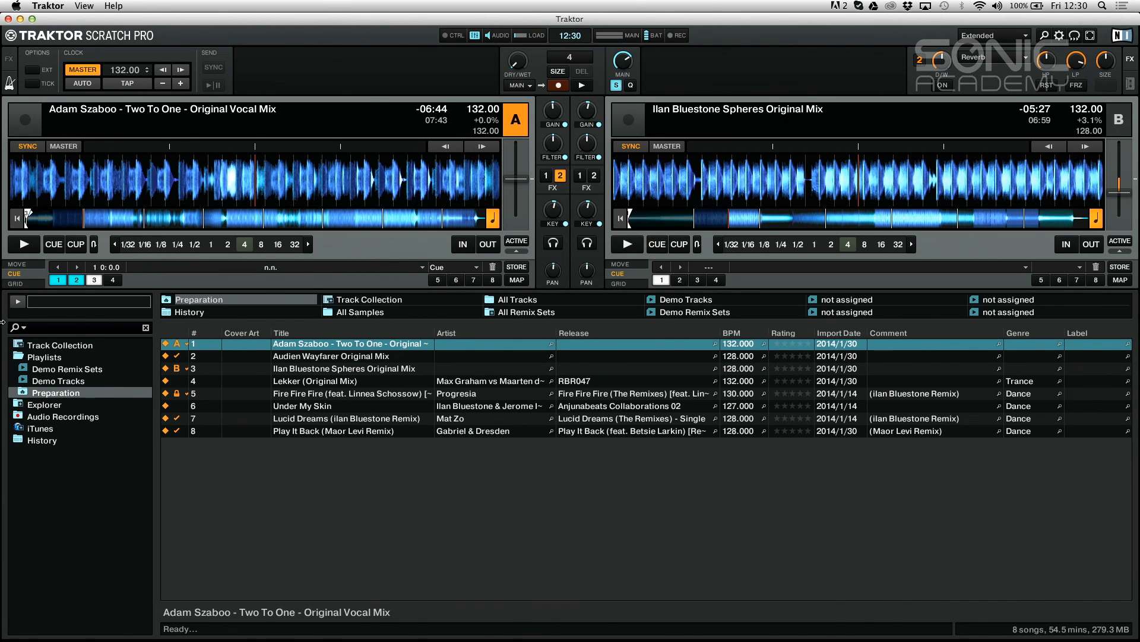
{"action": "left_click", "coordinate": [26, 244]}
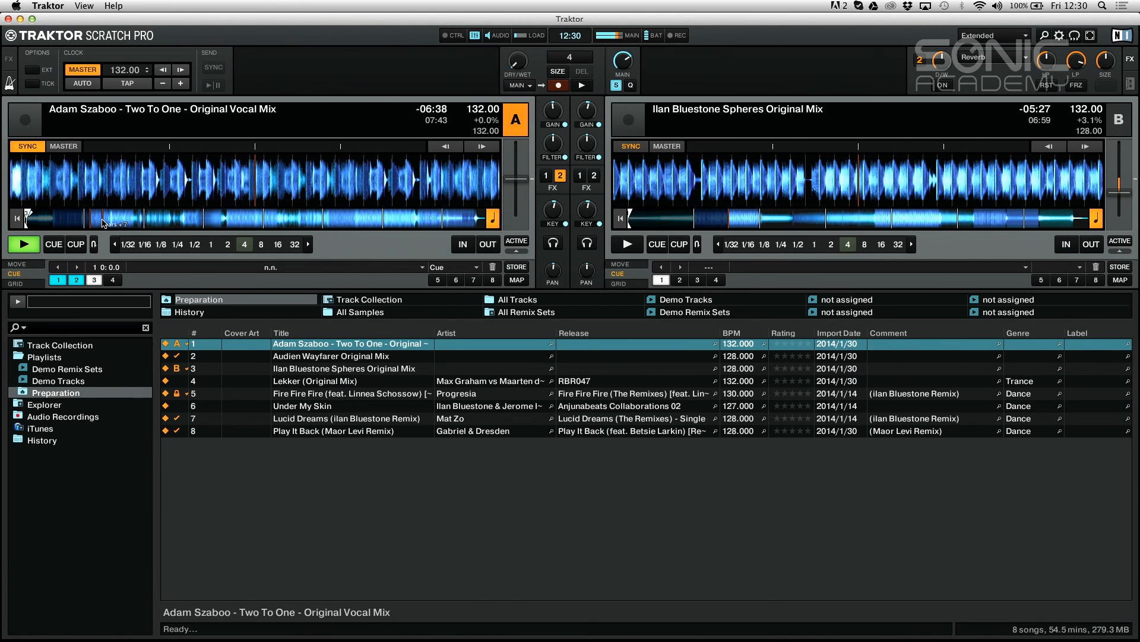
{"action": "left_click", "coordinate": [24, 244]}
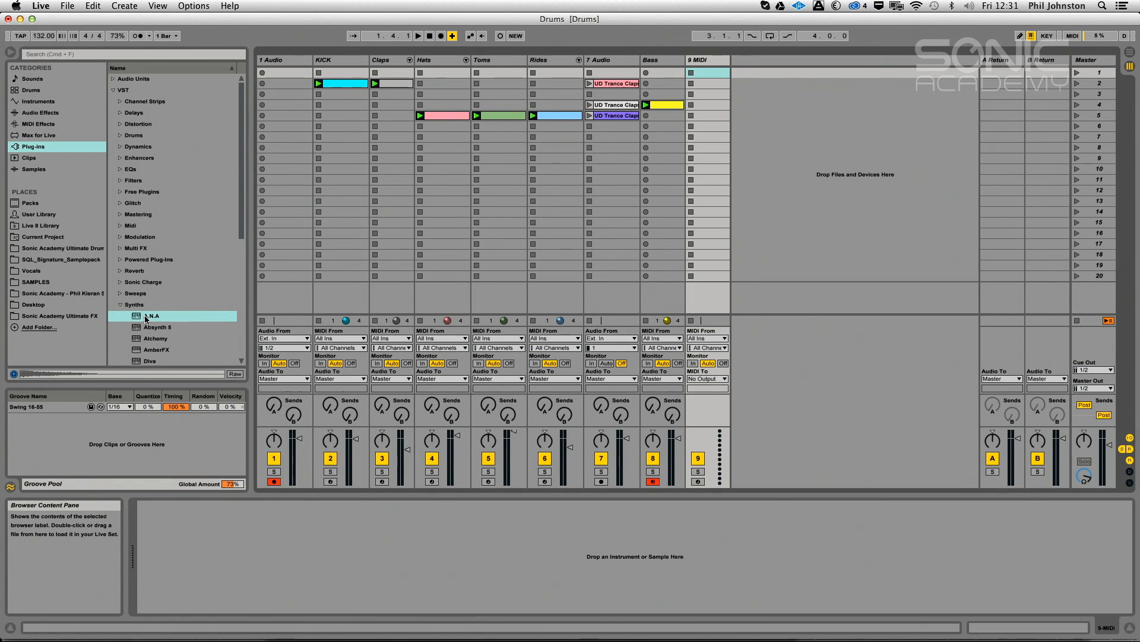
Load an A.N.A synth onto the new MIDI track and rename the track Bass Donk
{"action": "left_click_drag", "start_coordinate": [139, 319], "coordinate": [695, 84]}
{"action": "right_click", "coordinate": [693, 60]}
{"action": "left_click", "coordinate": [735, 96]}
{"action": "type", "text": "B"}
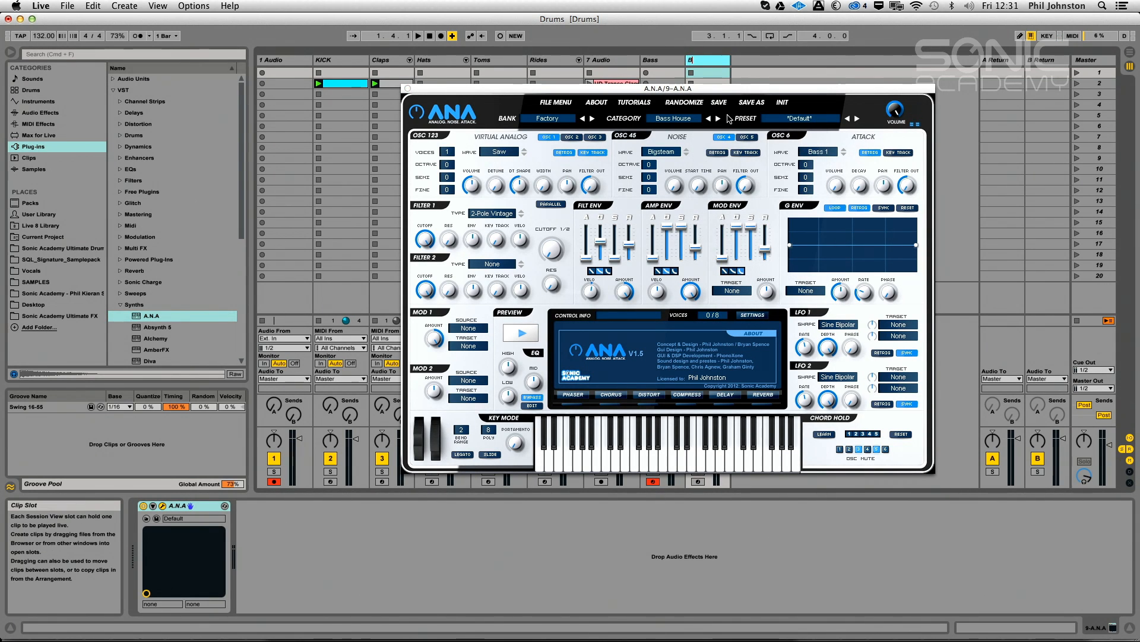
{"action": "type", "text": "ass Donk"}
{"action": "key", "text": "Return"}
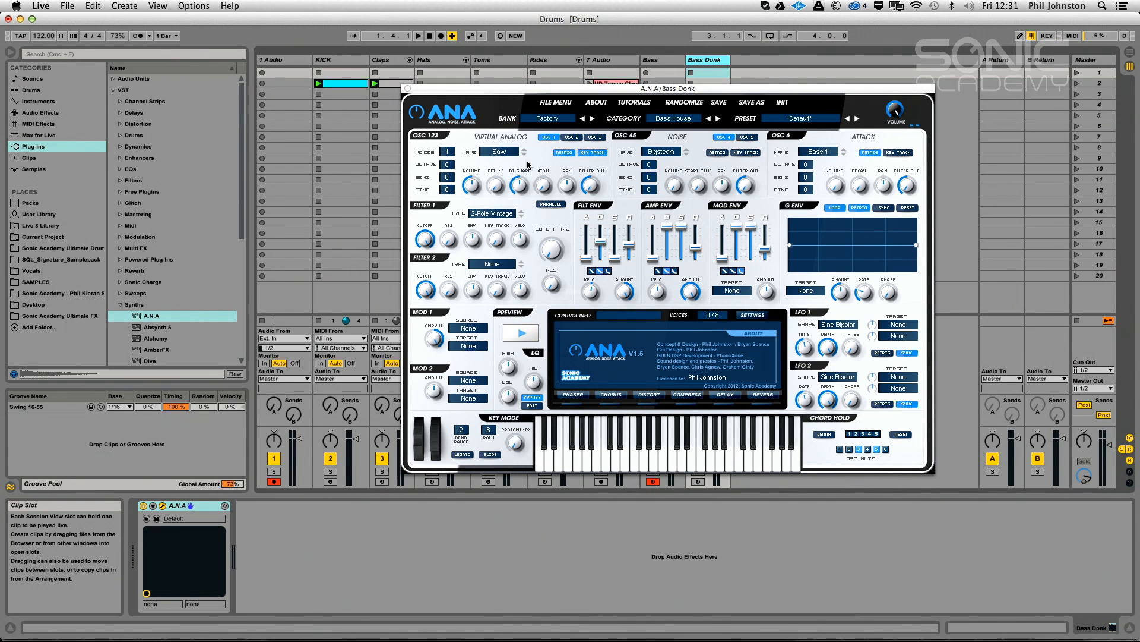
Set oscillator 1 of the Bass Donk synth to Saw at octave -1 and choose a waveform for oscillator 2
{"action": "left_click_drag", "start_coordinate": [597, 88], "coordinate": [565, 114]}
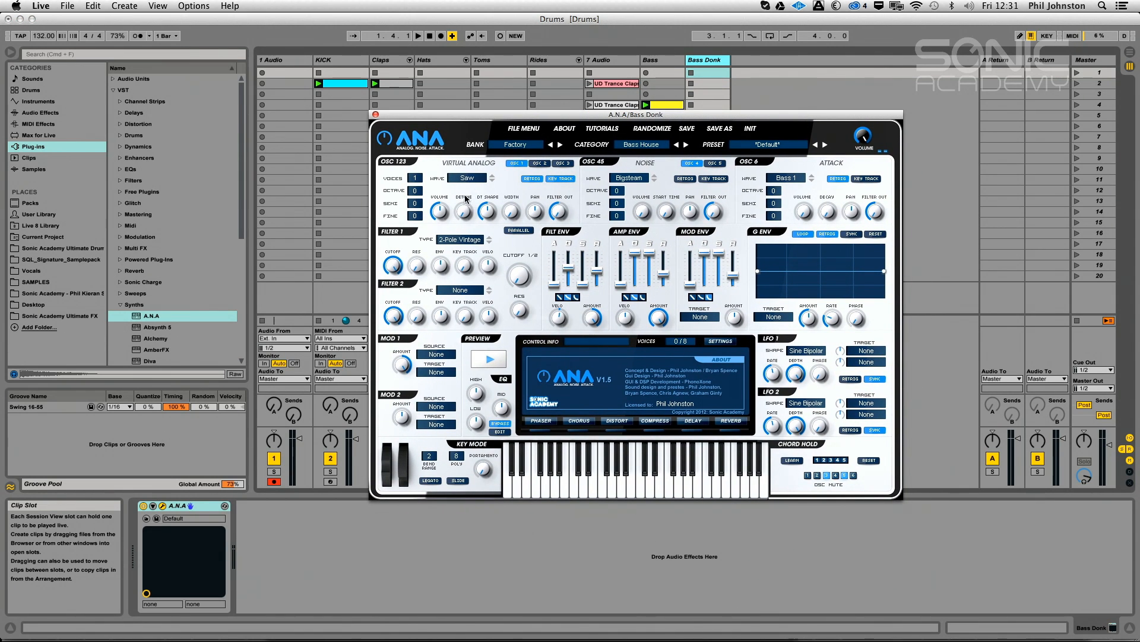
{"action": "left_click", "coordinate": [460, 179]}
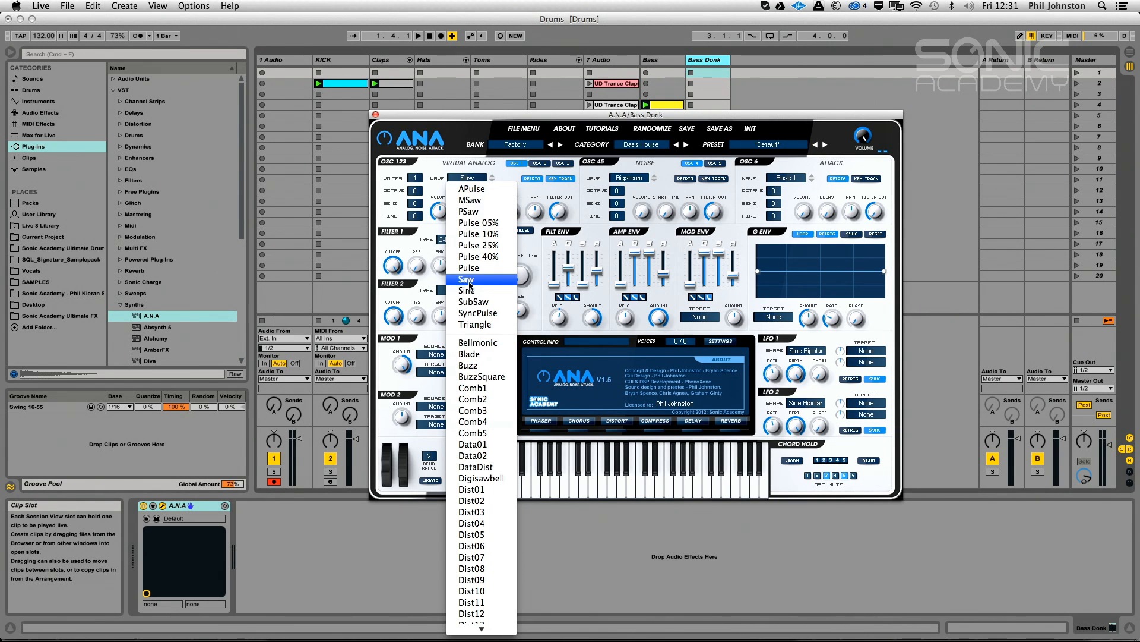
{"action": "left_click", "coordinate": [469, 282]}
{"action": "left_click", "coordinate": [540, 164]}
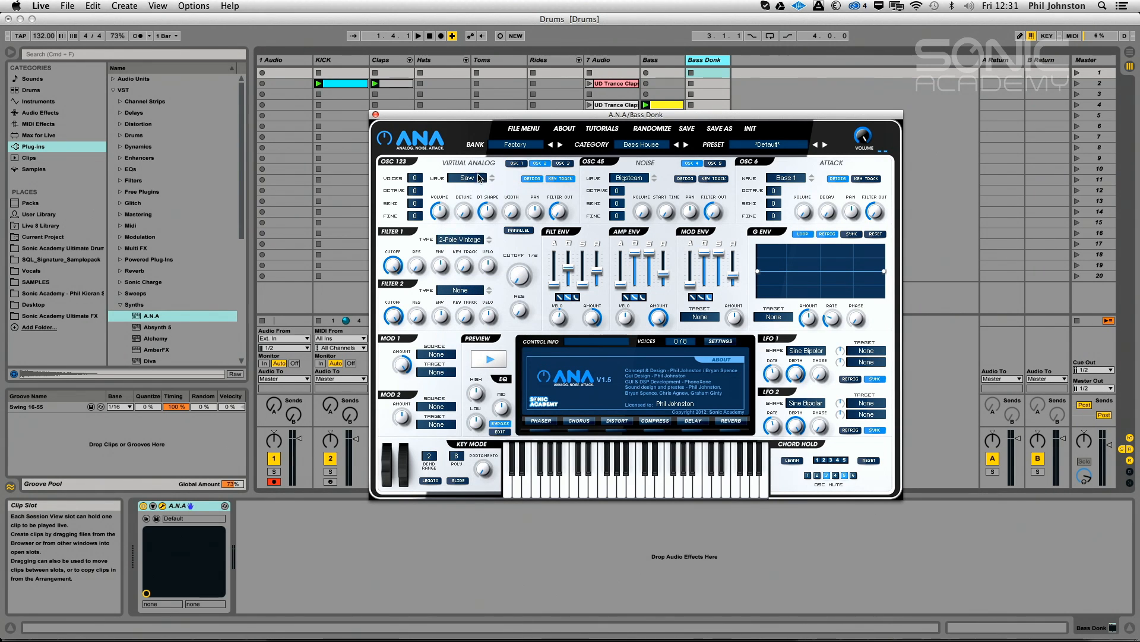
{"action": "left_click", "coordinate": [478, 178]}
{"action": "left_click", "coordinate": [490, 390]}
{"action": "left_click", "coordinate": [517, 163]}
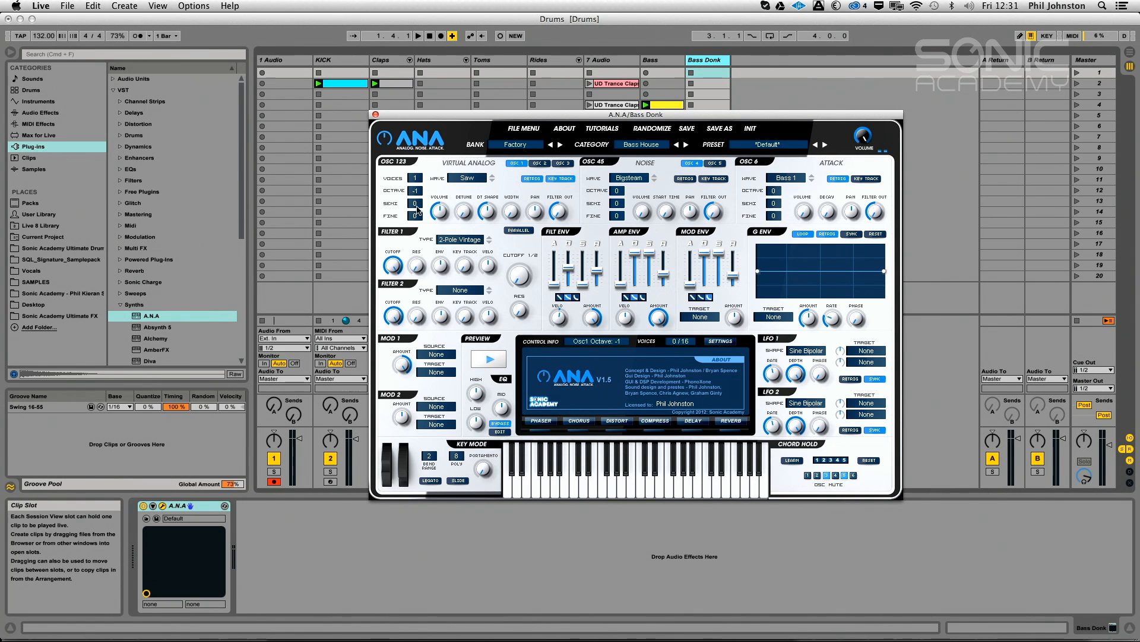
Arm the Bass Donk track for recording and copy the Bass clip into its fourth clip slot
{"action": "left_click_drag", "start_coordinate": [444, 122], "coordinate": [285, 95]}
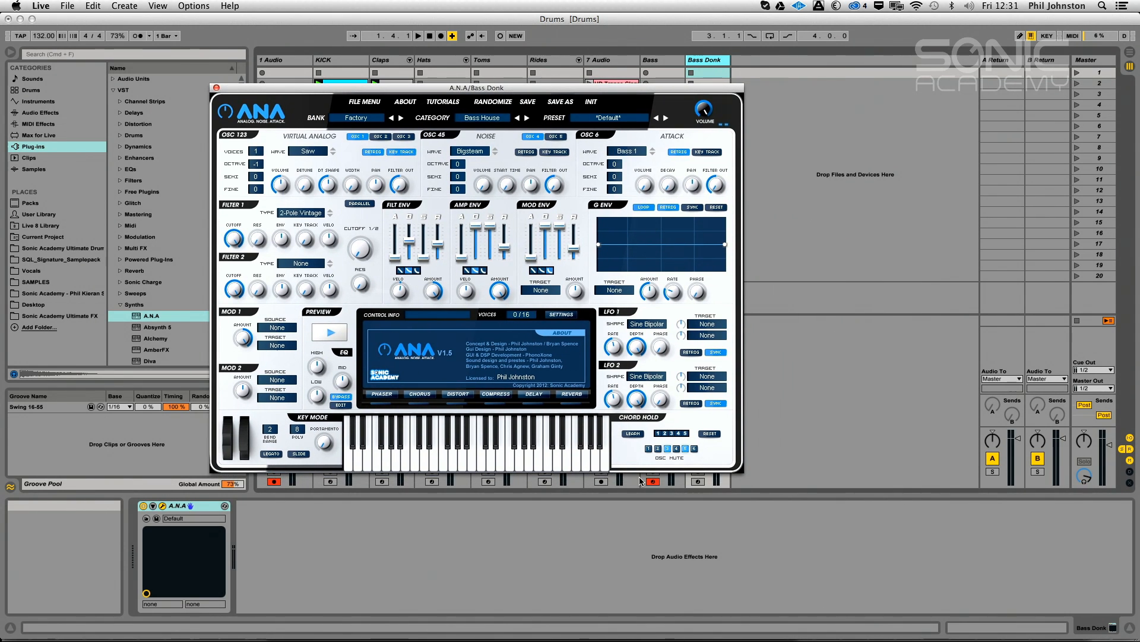
{"action": "left_click", "coordinate": [699, 482]}
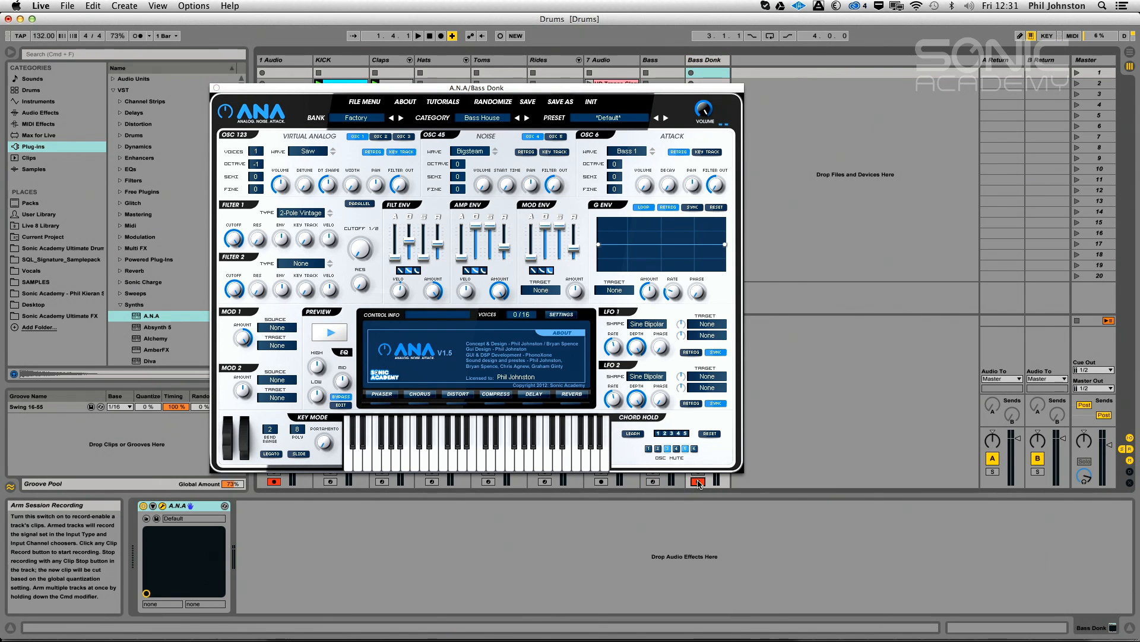
{"action": "key", "text": "space"}
{"action": "left_click_drag", "start_coordinate": [568, 89], "coordinate": [535, 224]}
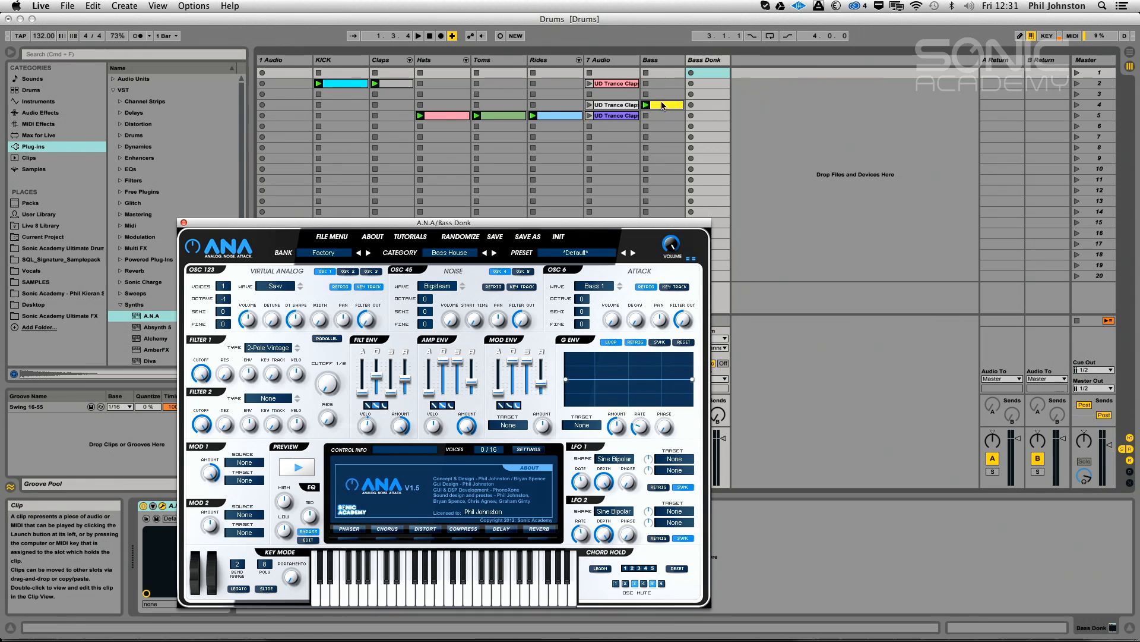
{"action": "left_click", "coordinate": [691, 105]}
{"action": "double_click", "coordinate": [702, 106]}
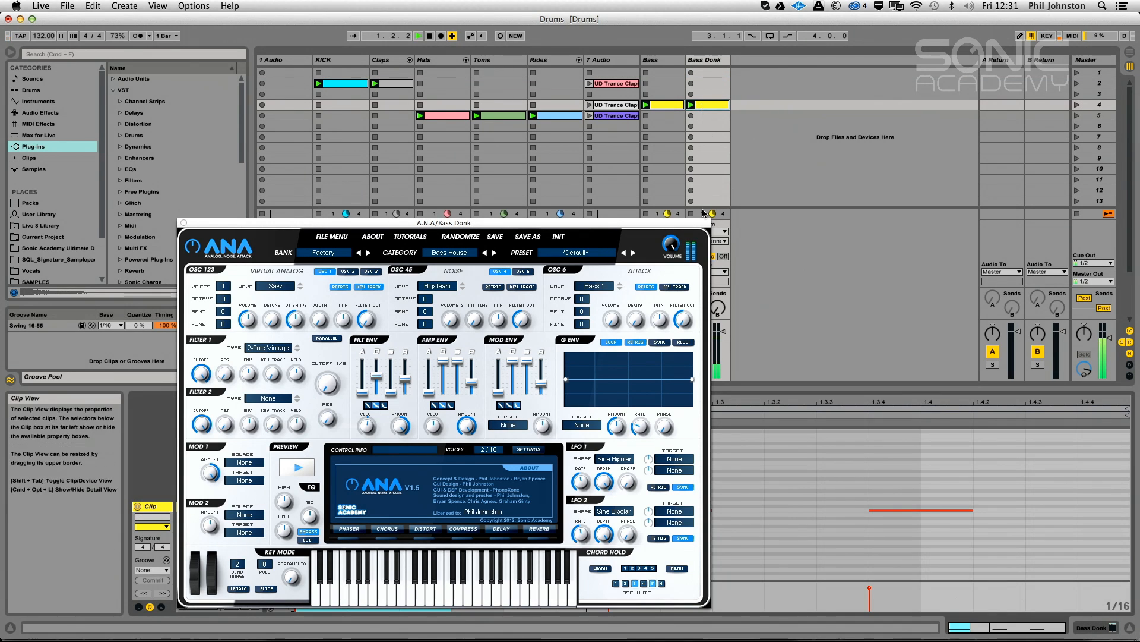
Rearrange the F1 notes of the Bass Donk clip into sixteenth notes at 1.1.4, 1.3.2 and 1.4.3
{"action": "left_click", "coordinate": [183, 223]}
{"action": "mouse_move", "coordinate": [427, 486]}
{"action": "left_mouse_down"}
{"action": "mouse_move", "coordinate": [437, 491]}
{"action": "mouse_move", "coordinate": [320, 527]}
{"action": "mouse_move", "coordinate": [301, 514]}
{"action": "mouse_move", "coordinate": [475, 512]}
{"action": "left_mouse_up"}
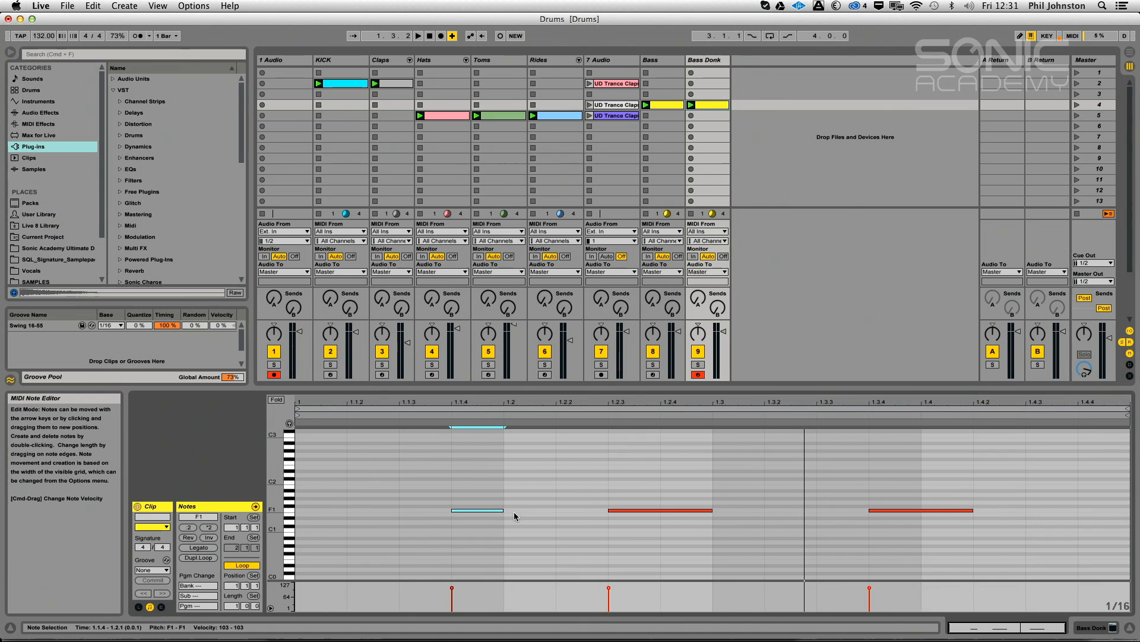
{"action": "left_click_drag", "start_coordinate": [596, 488], "coordinate": [658, 524]}
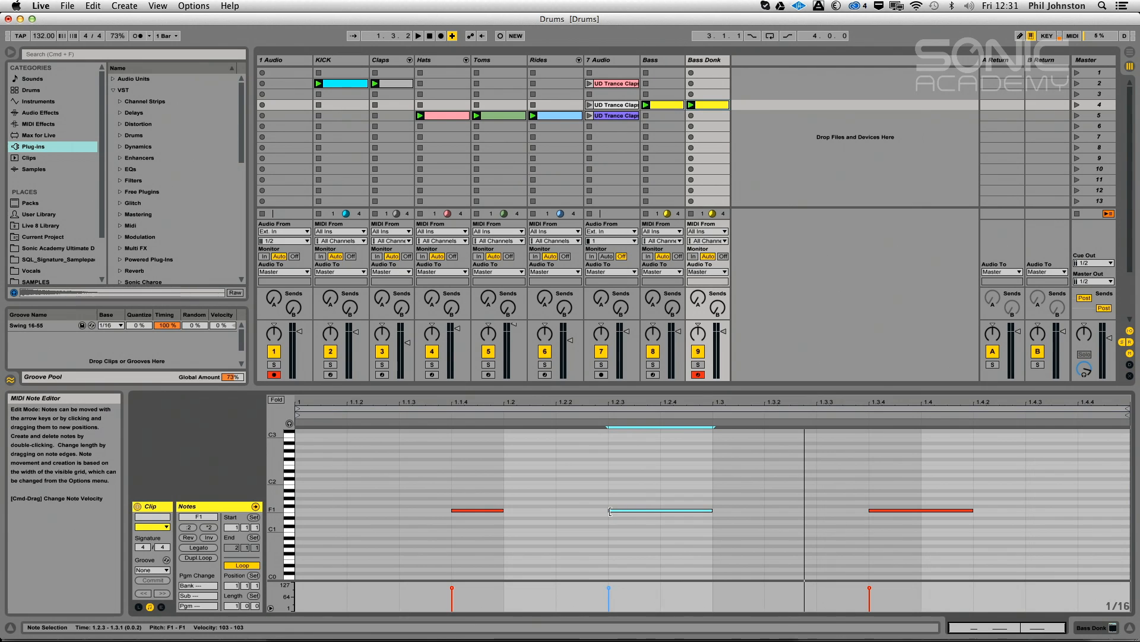
{"action": "left_click_drag", "start_coordinate": [622, 511], "coordinate": [775, 512]}
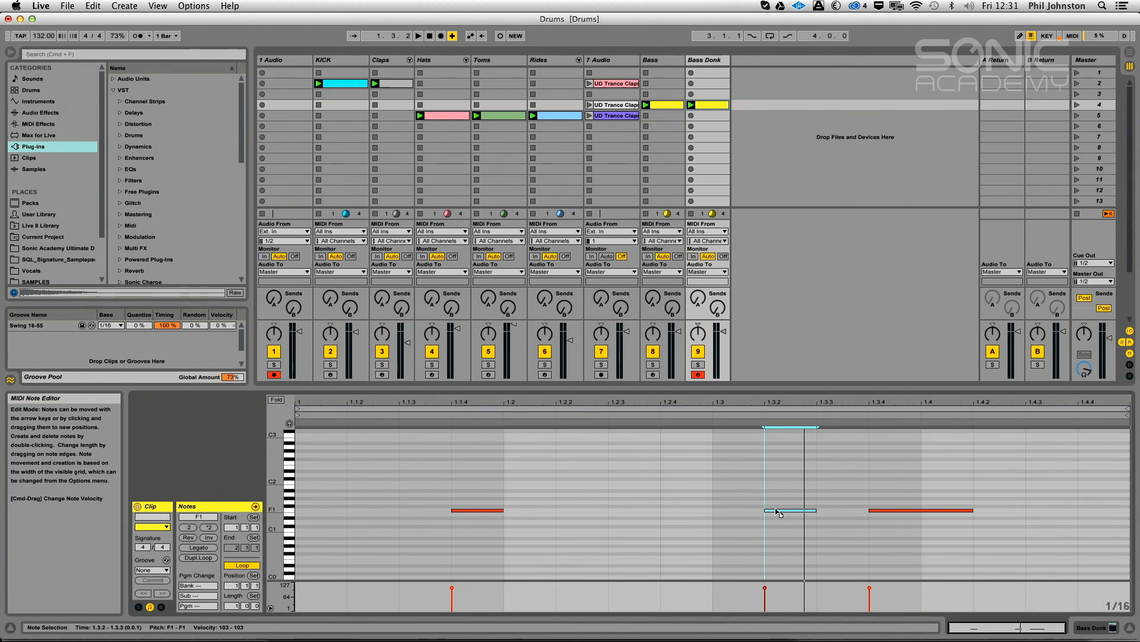
{"action": "left_click_drag", "start_coordinate": [874, 510], "coordinate": [1002, 512]}
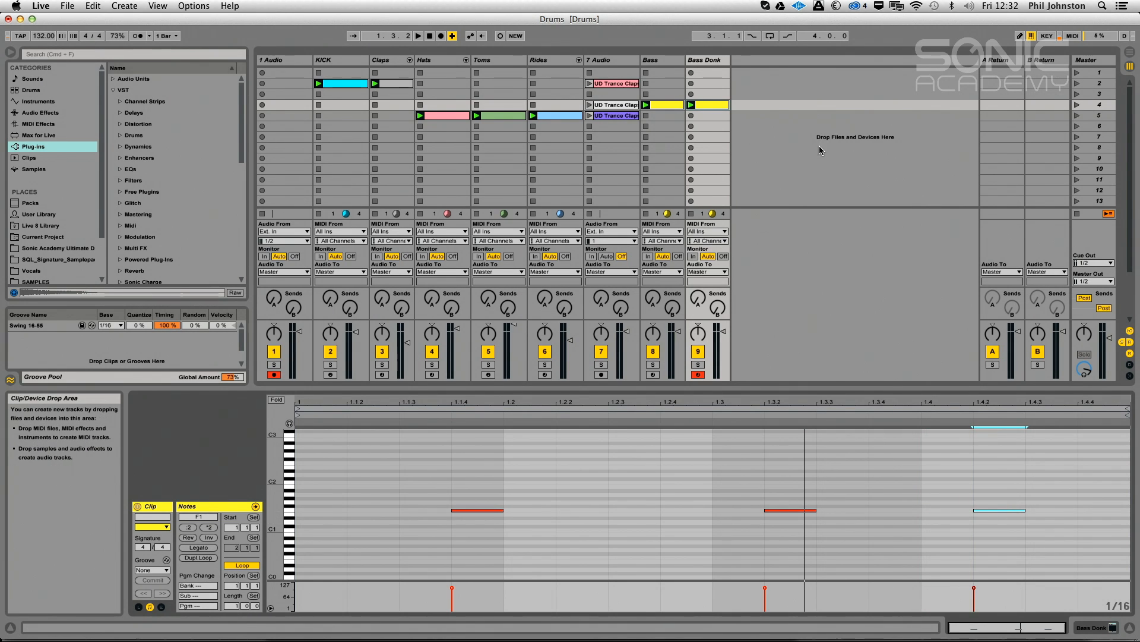
{"action": "key", "text": "space"}
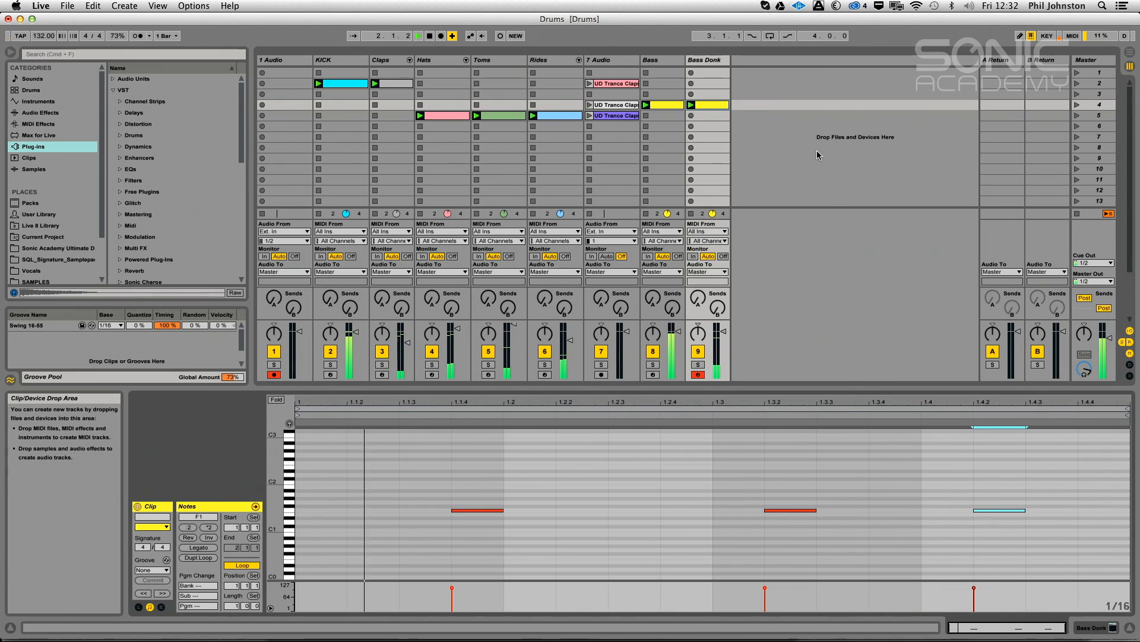
{"action": "key", "text": "Right"}
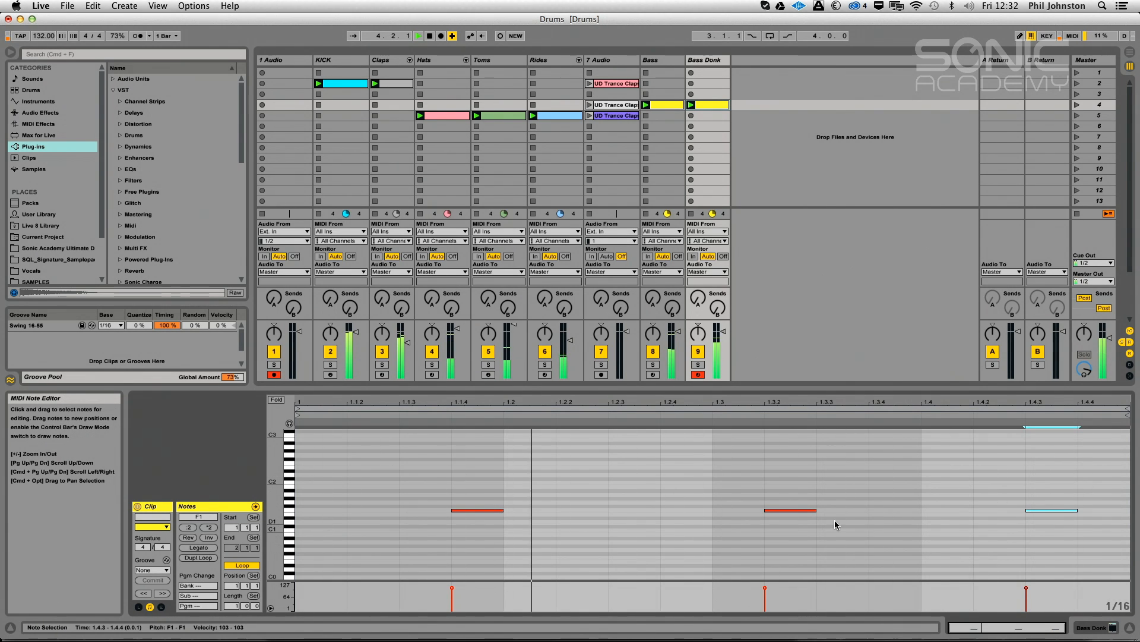
Solo the Bass Donk track and open its A.N.A synth window
{"action": "left_click", "coordinate": [698, 363]}
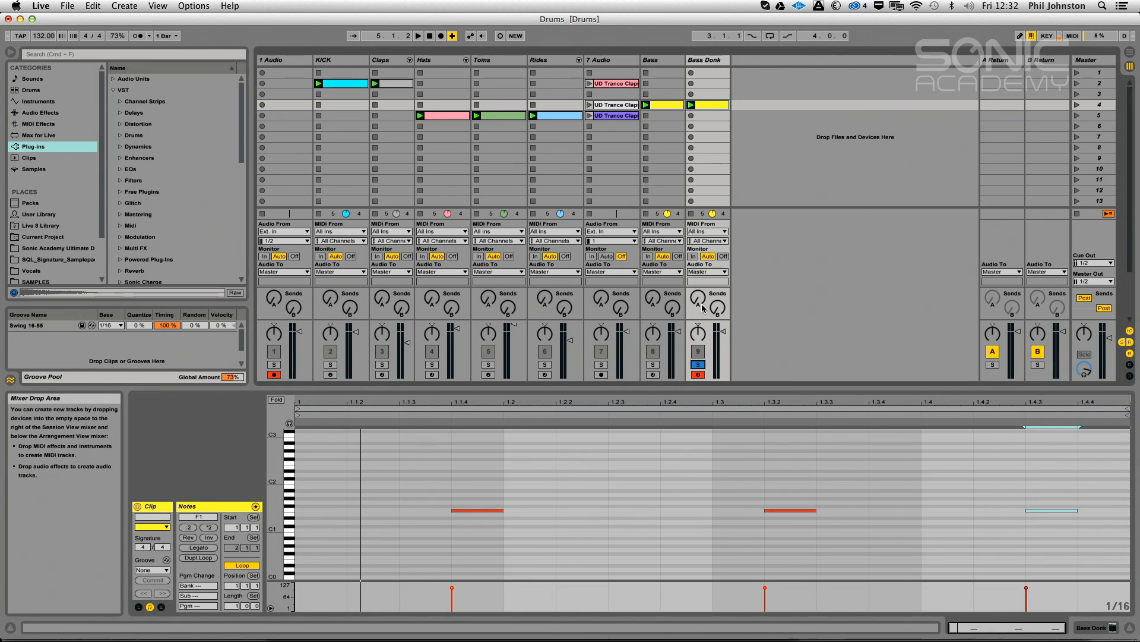
{"action": "double_click", "coordinate": [703, 62]}
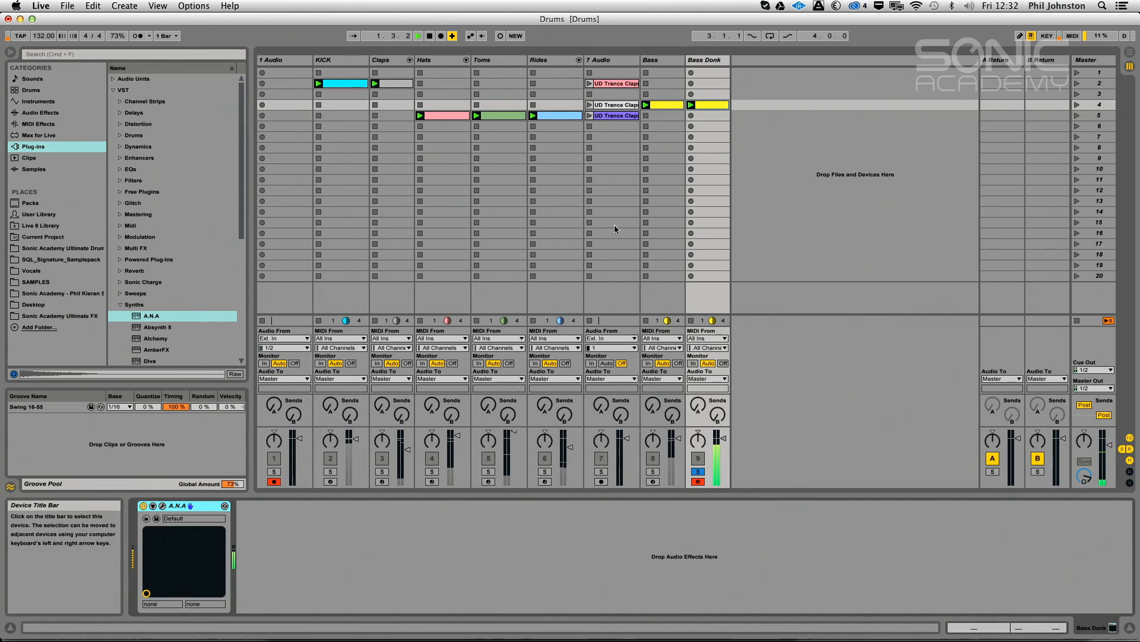
{"action": "left_click", "coordinate": [161, 506]}
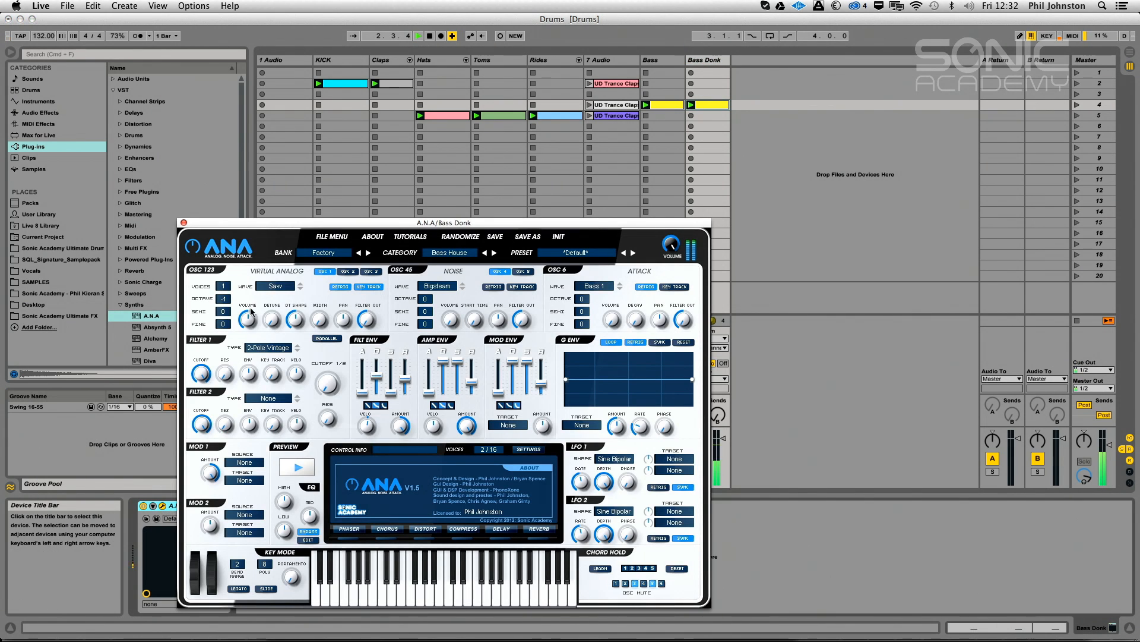
{"action": "left_click_drag", "start_coordinate": [321, 224], "coordinate": [401, 92]}
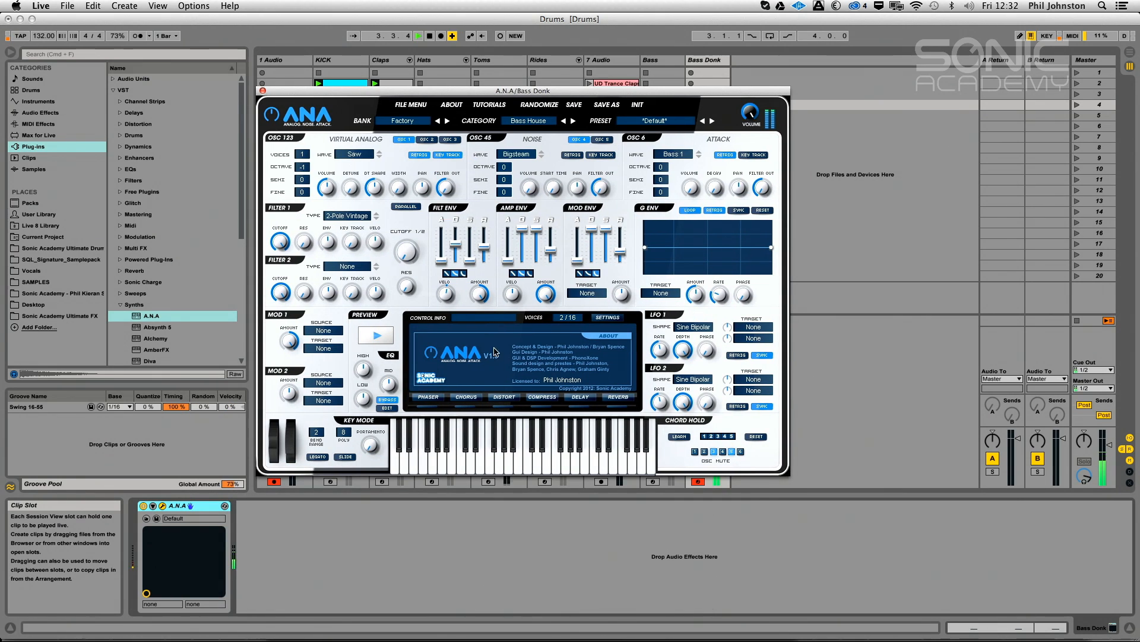
Route the Bass Donk mod envelope to the pitch of all oscillators at 100% amount, with no sustain and a very short decay
{"action": "left_click", "coordinate": [586, 292]}
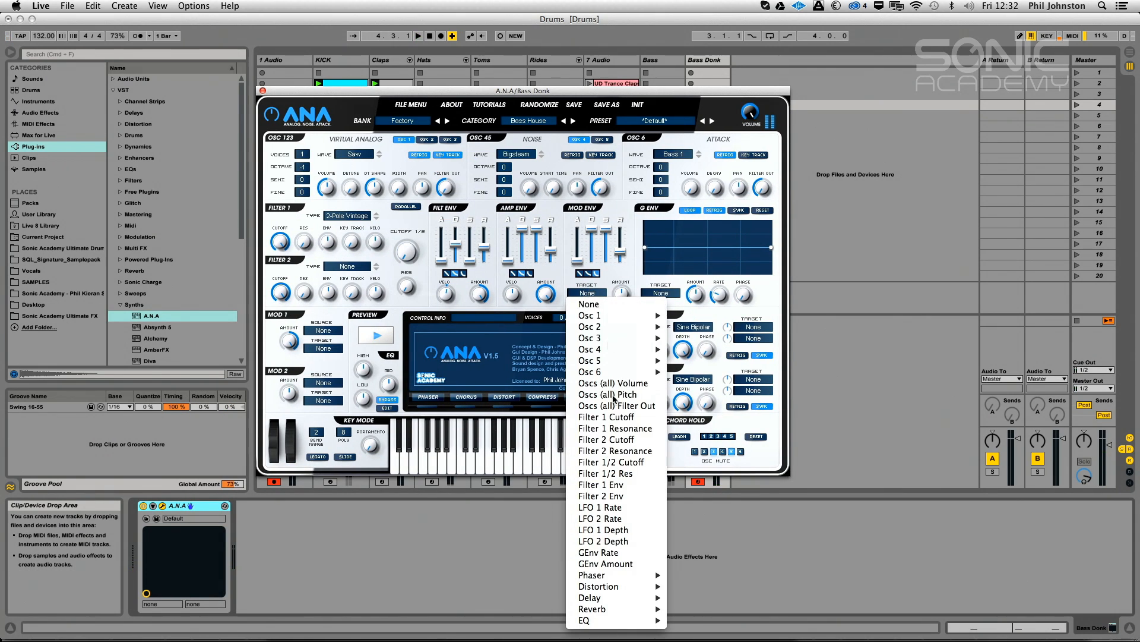
{"action": "left_click", "coordinate": [606, 395]}
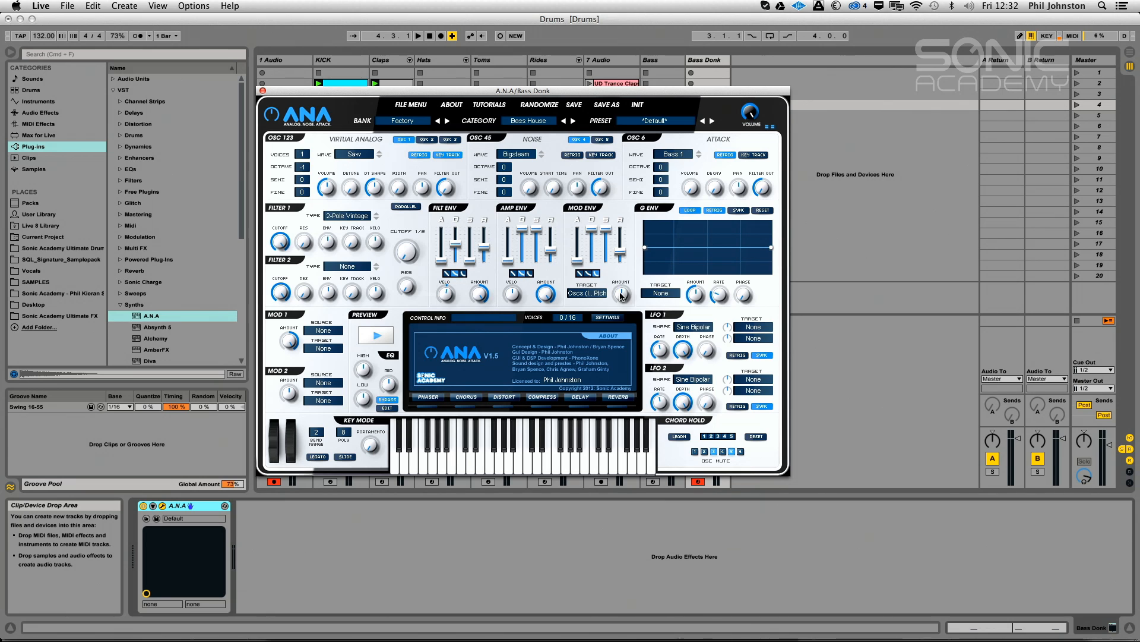
{"action": "left_click_drag", "start_coordinate": [605, 230], "coordinate": [593, 258]}
{"action": "key", "text": "space"}
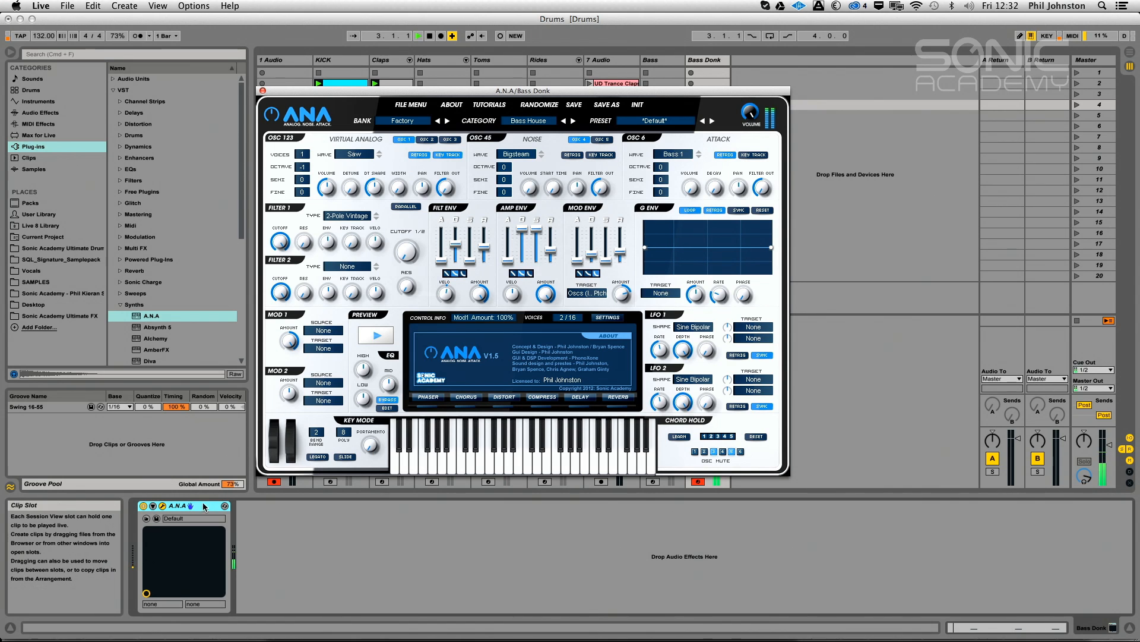
{"action": "left_click_drag", "start_coordinate": [592, 261], "coordinate": [591, 254]}
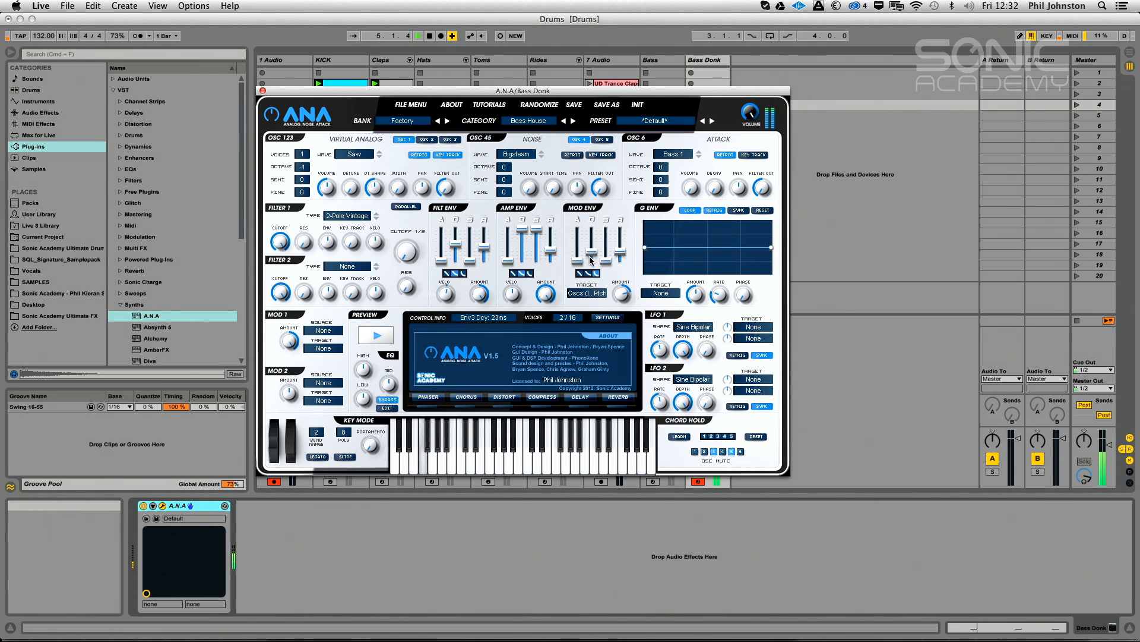
{"action": "left_click_drag", "start_coordinate": [591, 255], "coordinate": [591, 260]}
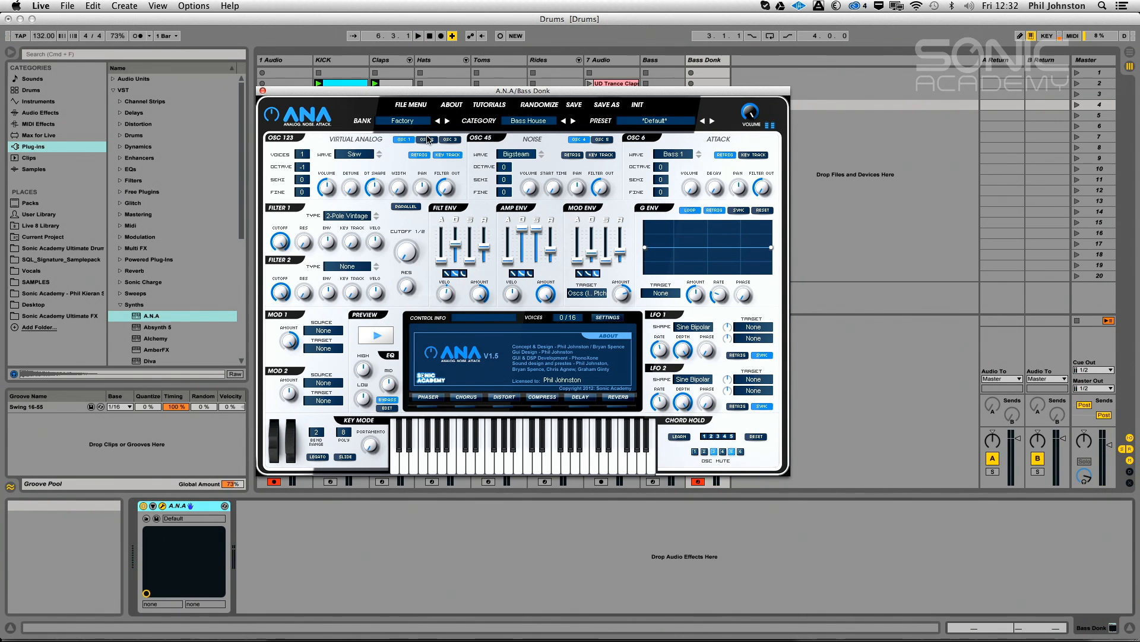
Set oscillator 3 of the Bass Donk synth to the Dist22 waveform with 1 voice and 37% volume
{"action": "left_click", "coordinate": [444, 141]}
{"action": "left_click", "coordinate": [434, 141]}
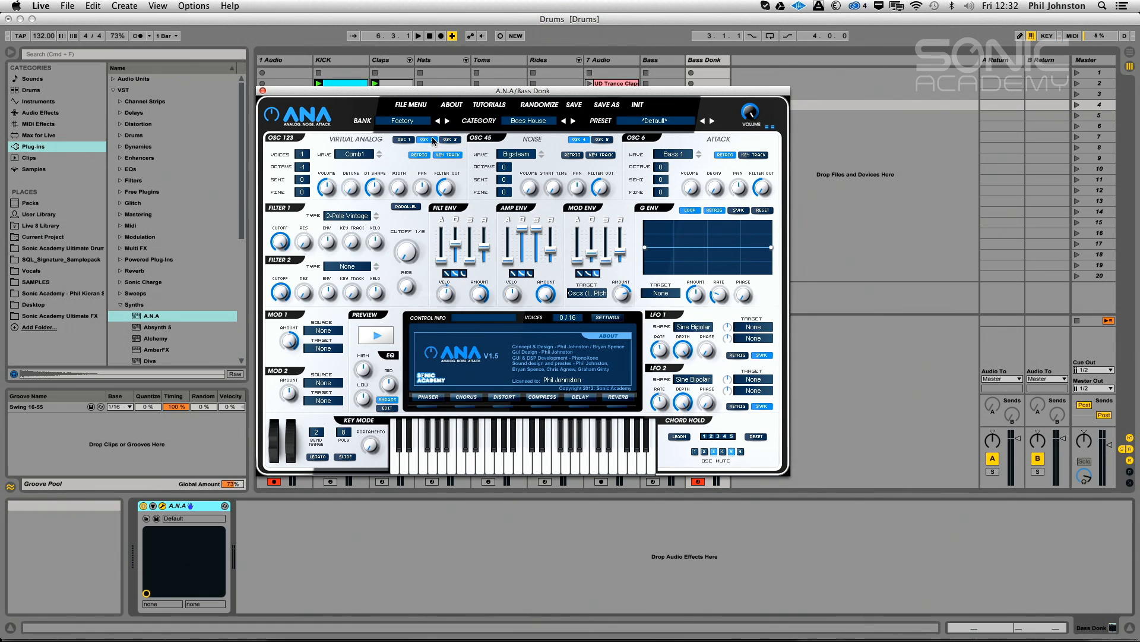
{"action": "left_click", "coordinate": [447, 141]}
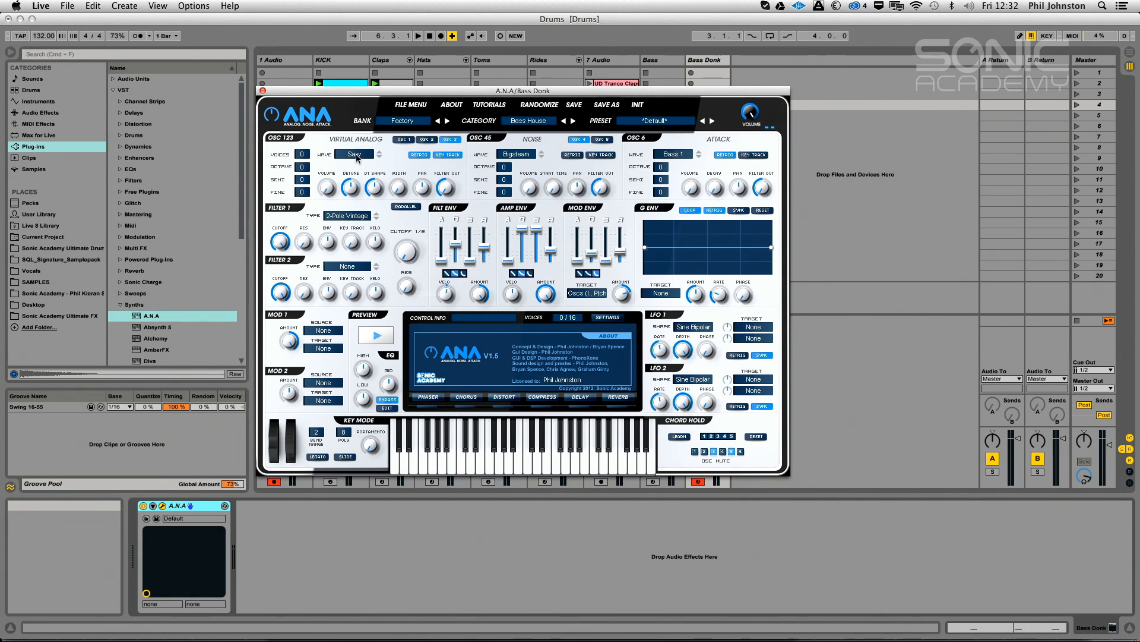
{"action": "key", "text": "space"}
{"action": "left_click", "coordinate": [356, 154]}
{"action": "mouse_move", "coordinate": [361, 628]}
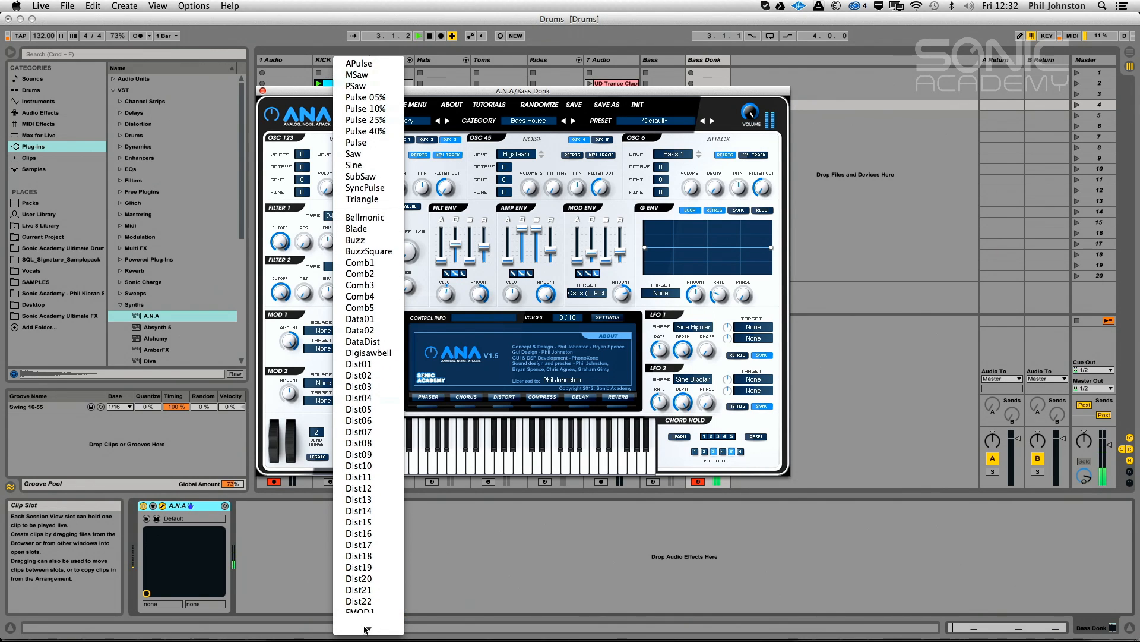
{"action": "left_click", "coordinate": [362, 603]}
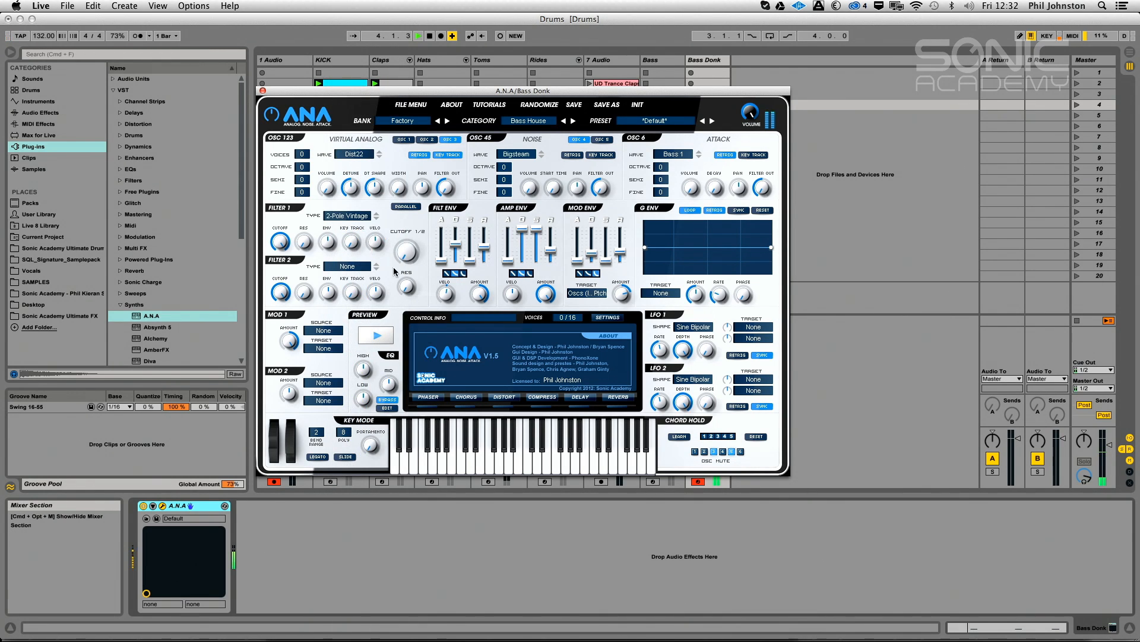
{"action": "left_click_drag", "start_coordinate": [308, 154], "coordinate": [309, 149]}
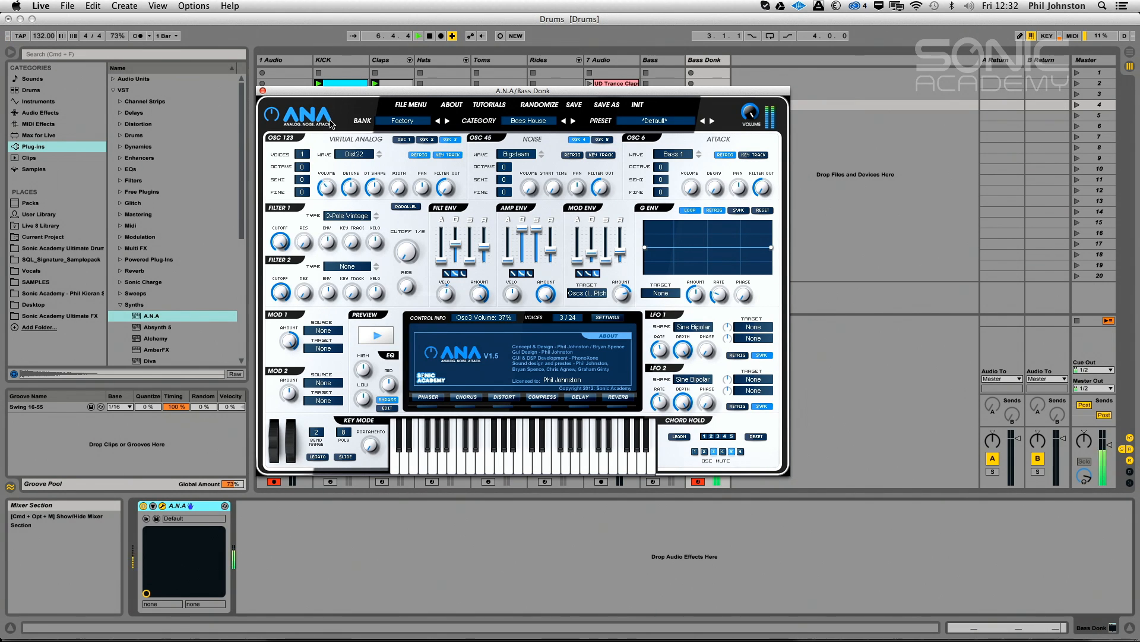
Set filter 2 of the Bass Donk synth to LP + Distortion with resonance 0.55
{"action": "left_click", "coordinate": [349, 266]}
{"action": "left_click", "coordinate": [381, 469]}
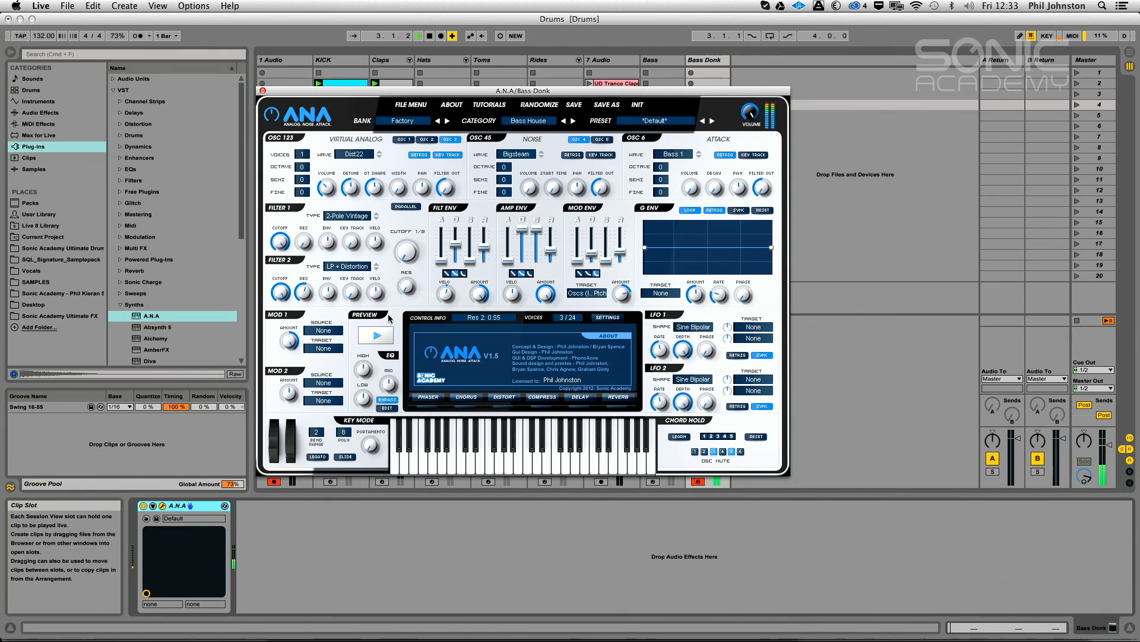
Enable and adjust the Bass Donk synth's phaser, and set the filter 1 cutoff to 334 Hz
{"action": "left_click", "coordinate": [428, 408]}
{"action": "left_click", "coordinate": [431, 399]}
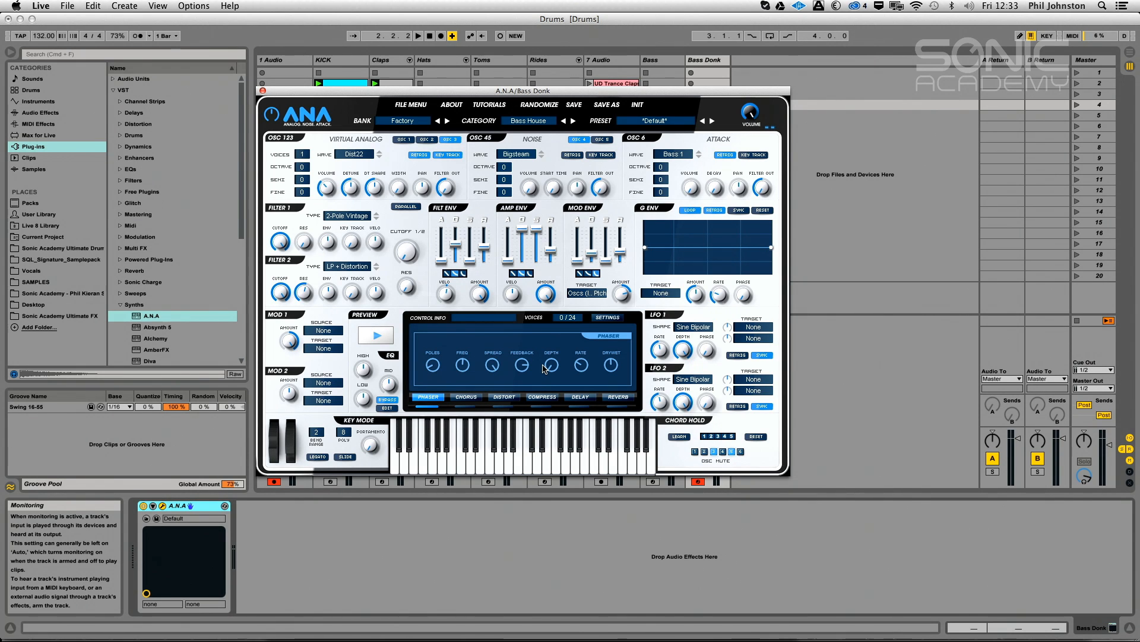
{"action": "mouse_move", "coordinate": [465, 365]}
{"action": "key", "text": "space"}
{"action": "left_click_drag", "start_coordinate": [464, 365], "coordinate": [461, 393]}
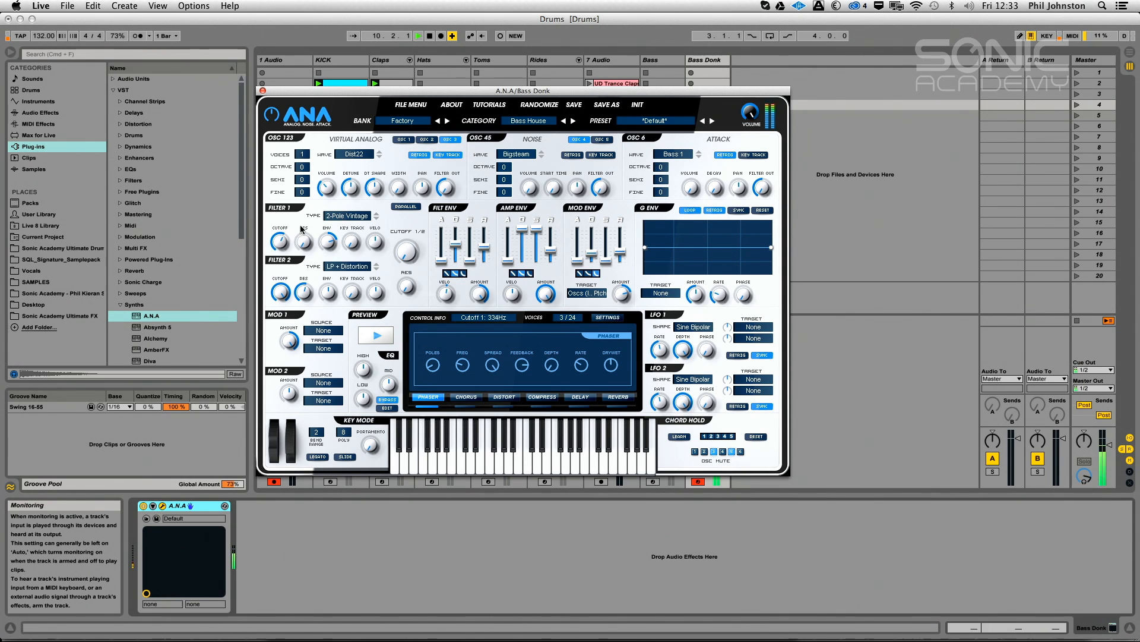
Unsolo the Bass Donk track and listen to it with all the other parts
{"action": "left_click", "coordinate": [262, 90]}
{"action": "left_click", "coordinate": [699, 471]}
{"action": "key", "text": "space"}
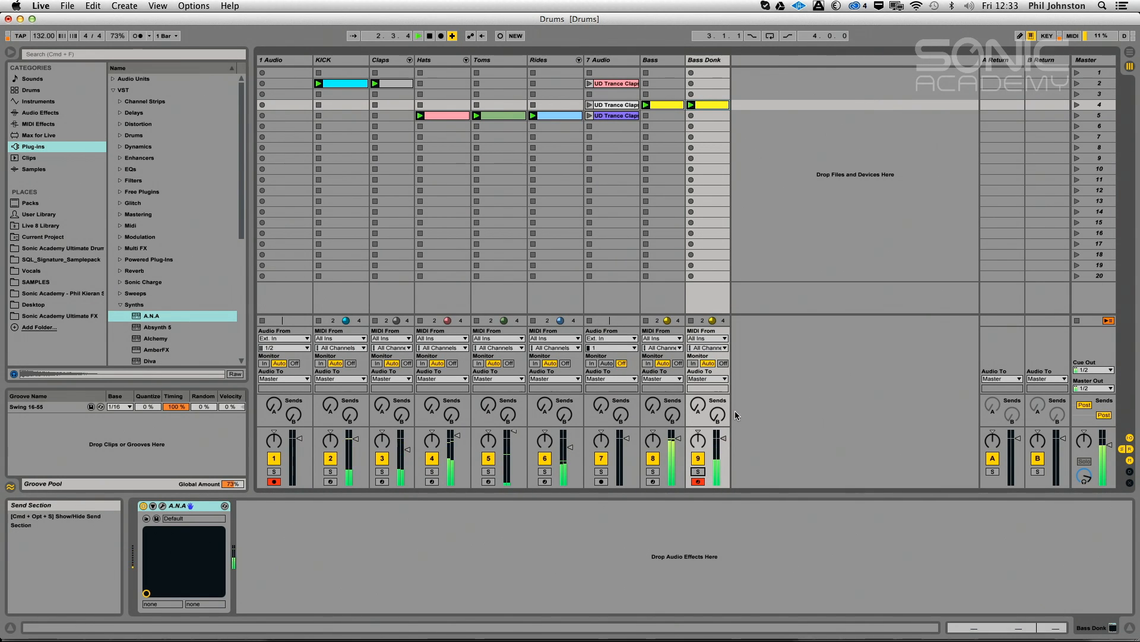
{"action": "key", "text": "space"}
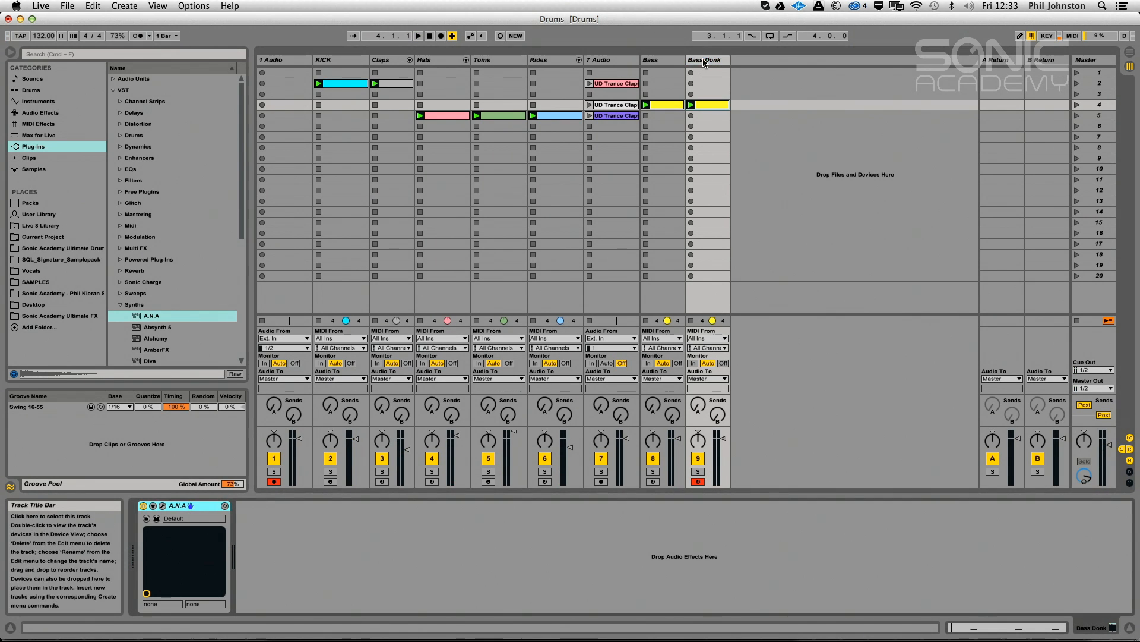
Lower the sustain of the Bass Donk synth's amp envelope and boost the high band of its EQ
{"action": "left_click", "coordinate": [160, 506]}
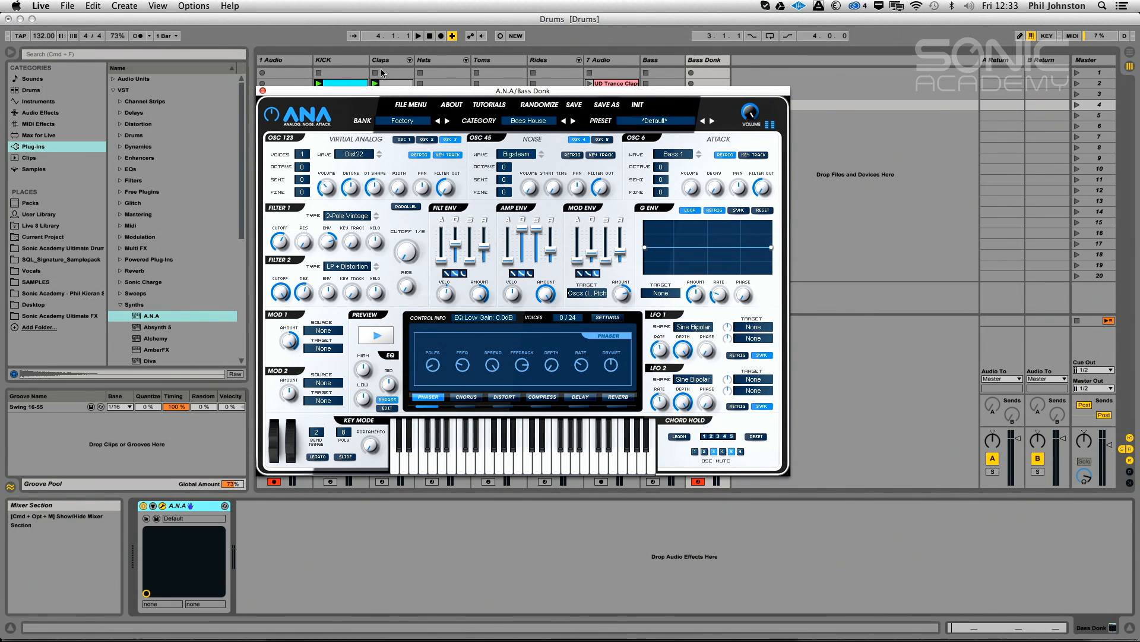
{"action": "key", "text": "space"}
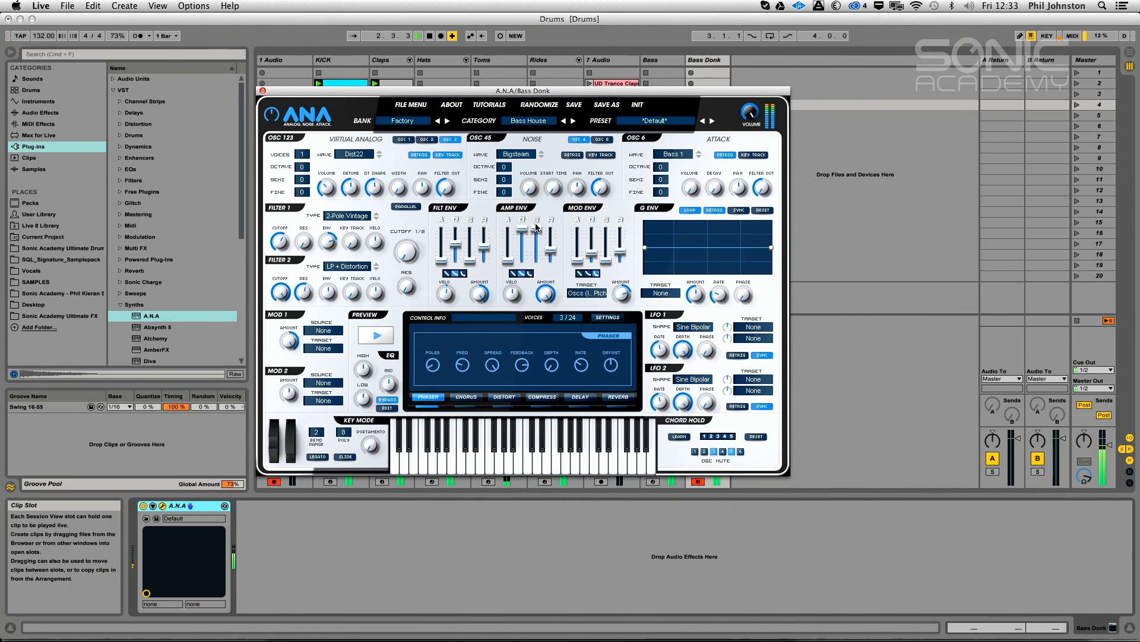
{"action": "mouse_move", "coordinate": [536, 229]}
{"action": "left_mouse_down"}
{"action": "mouse_move", "coordinate": [544, 305]}
{"action": "mouse_move", "coordinate": [528, 241]}
{"action": "left_mouse_up"}
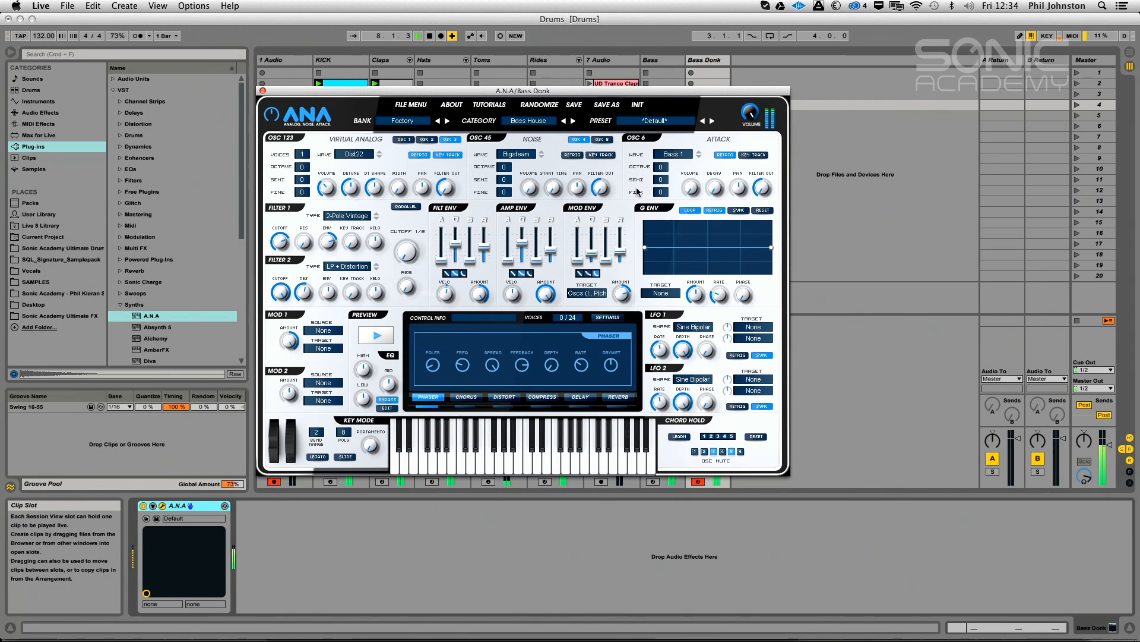
{"action": "left_click_drag", "start_coordinate": [470, 354], "coordinate": [479, 323]}
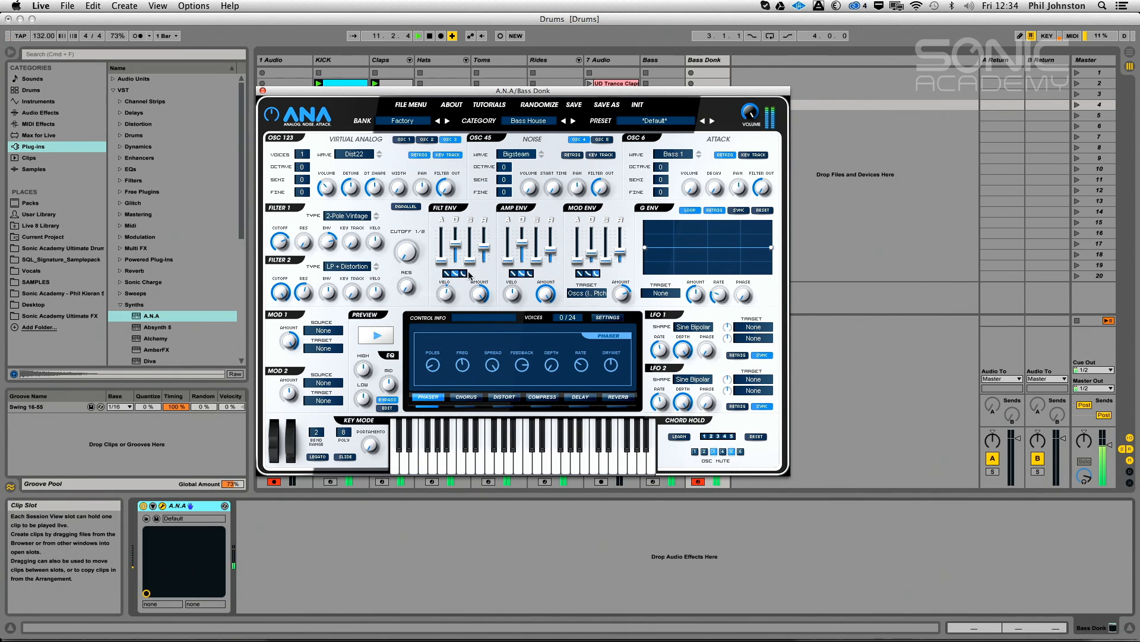
{"action": "left_click_drag", "start_coordinate": [364, 369], "coordinate": [380, 295]}
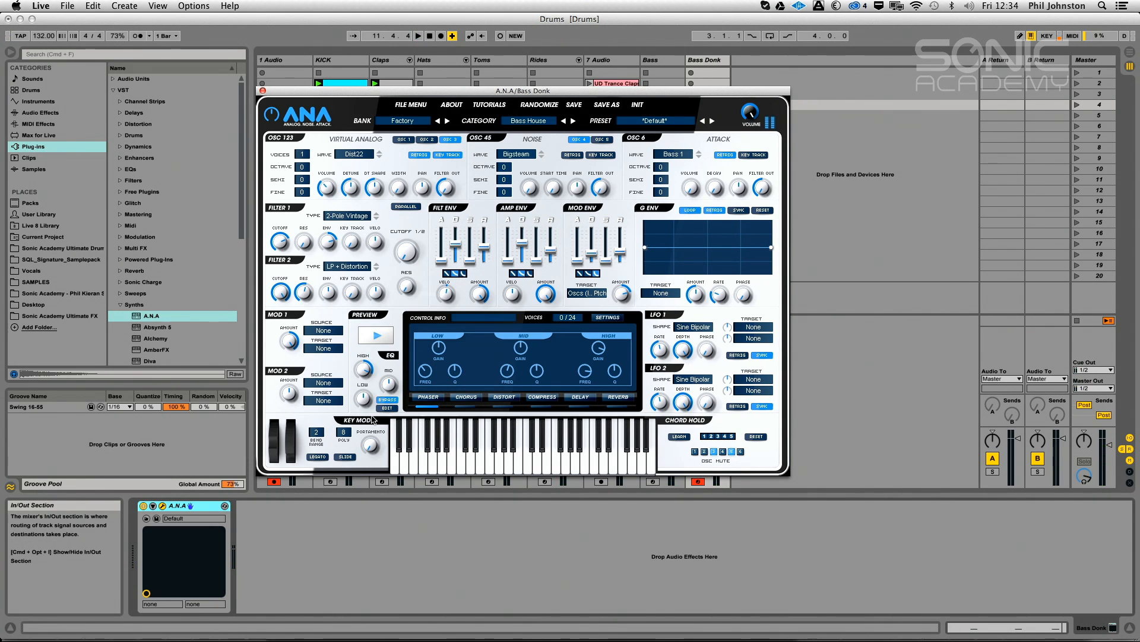
{"action": "left_click_drag", "start_coordinate": [362, 373], "coordinate": [360, 388]}
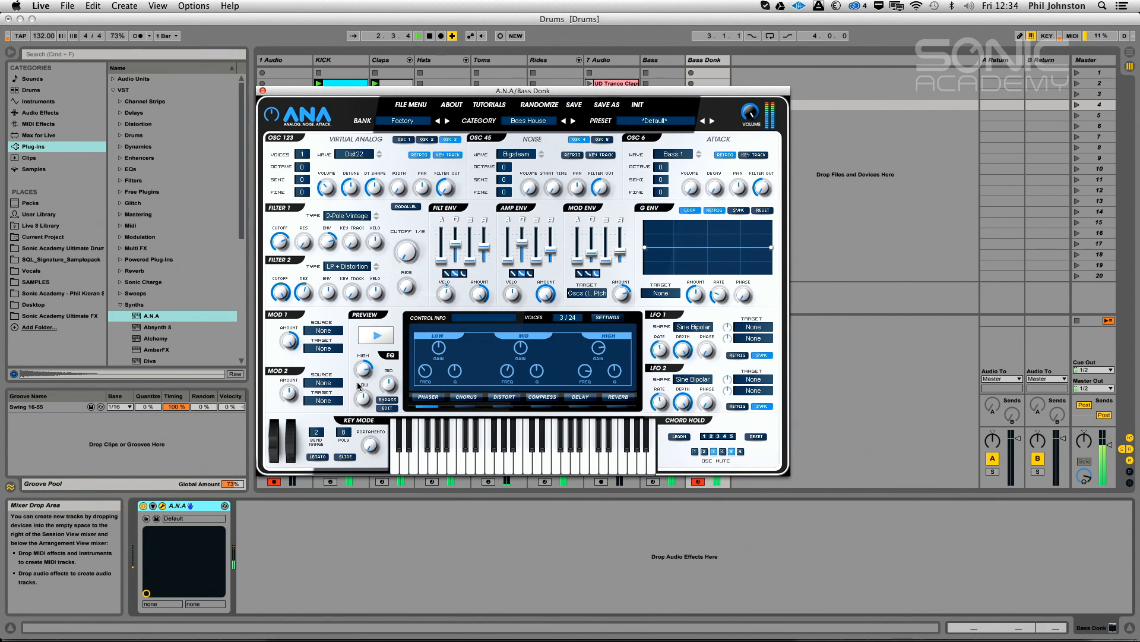
Close the synth window and duplicate the Bass Donk track
{"action": "left_click", "coordinate": [263, 90]}
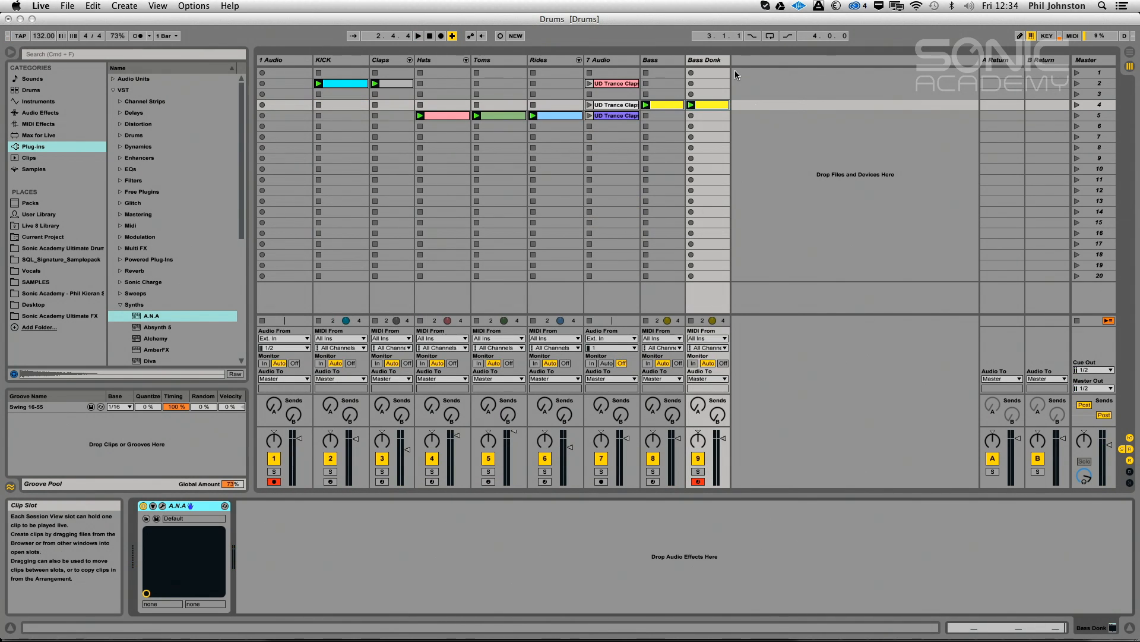
{"action": "right_click", "coordinate": [709, 59]}
{"action": "left_click", "coordinate": [778, 90]}
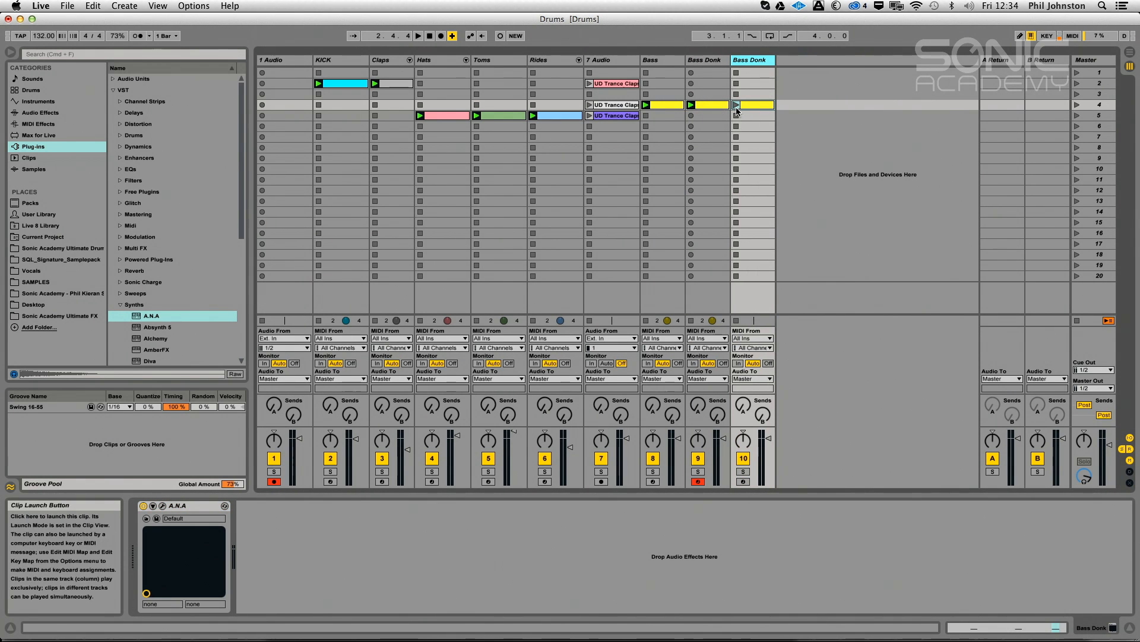
Delete the F1 note at 1.3.2 from the clip on the original Bass Donk track
{"action": "double_click", "coordinate": [716, 107]}
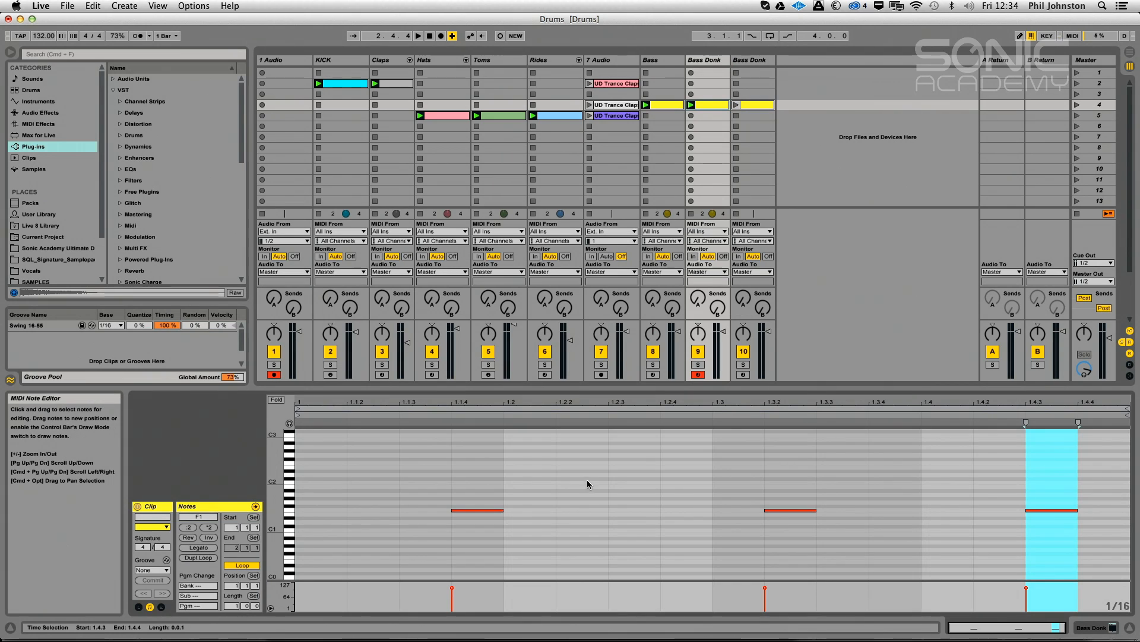
{"action": "key", "text": "space"}
{"action": "left_click_drag", "start_coordinate": [771, 485], "coordinate": [791, 514]}
{"action": "key", "text": "Delete"}
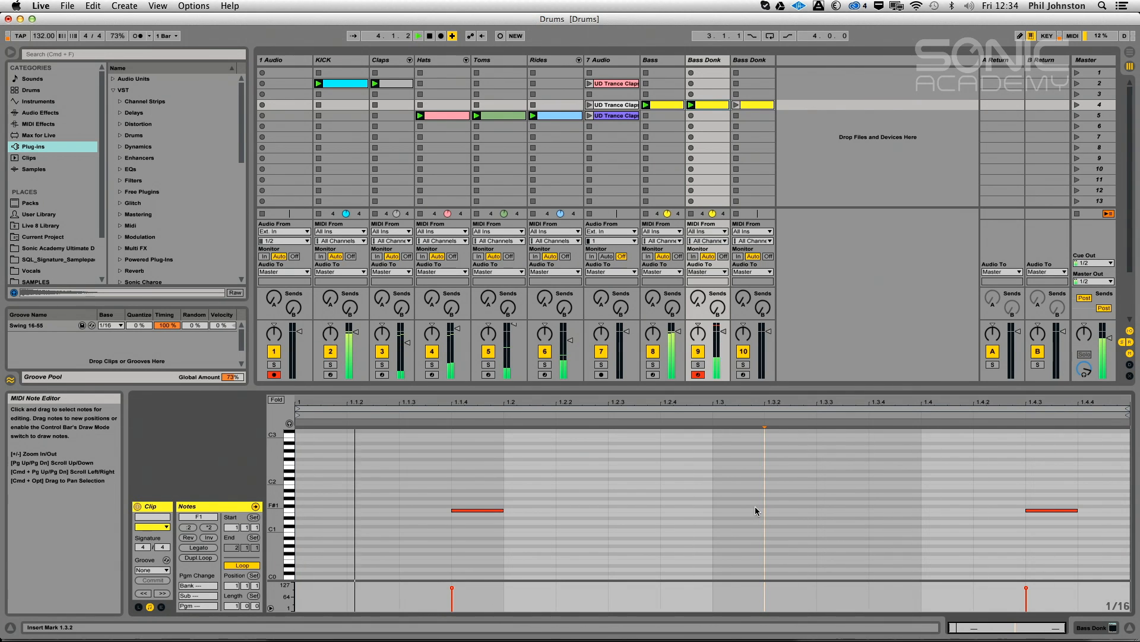
Launch the clip on the duplicated Bass Donk track and delete its F1 notes at 1.1.4 and 1.4.3
{"action": "left_click", "coordinate": [736, 105]}
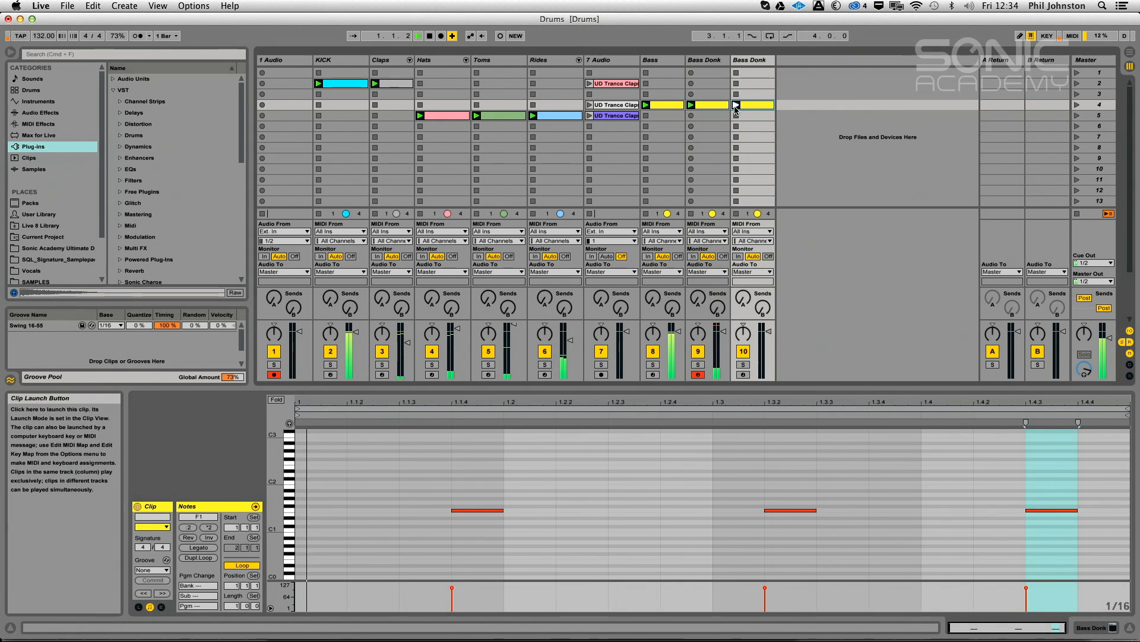
{"action": "left_click", "coordinate": [475, 509]}
{"action": "key", "text": "Delete"}
{"action": "double_click", "coordinate": [1052, 510]}
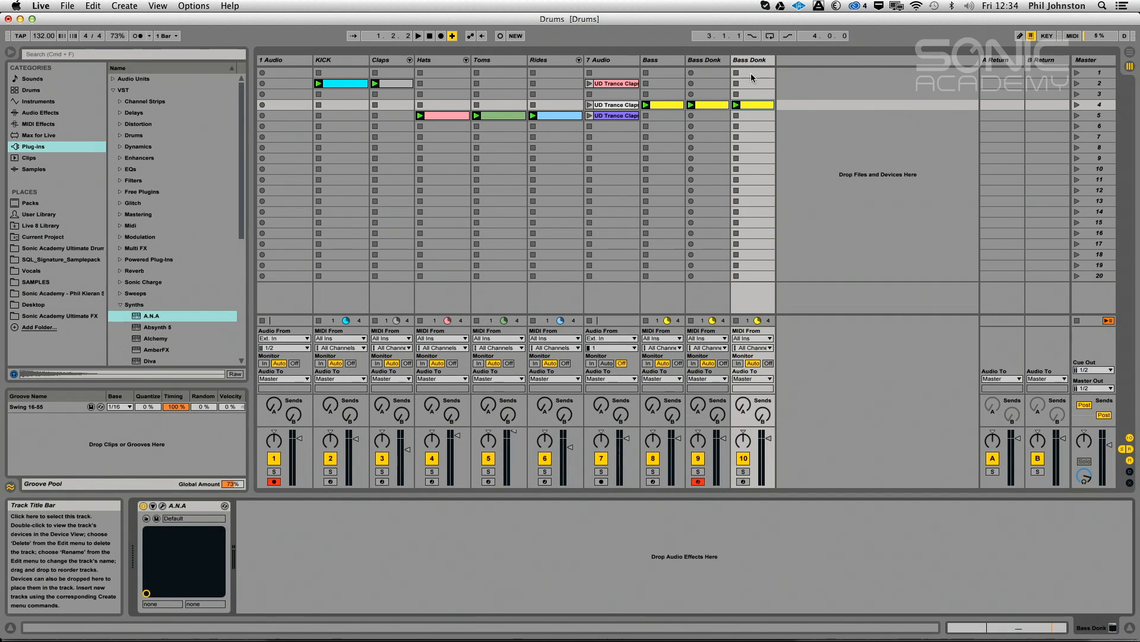
Open the duplicated Bass Donk's A.N.A synth, set oscillator 3's wave to Dist06, and play the set
{"action": "left_click", "coordinate": [163, 506]}
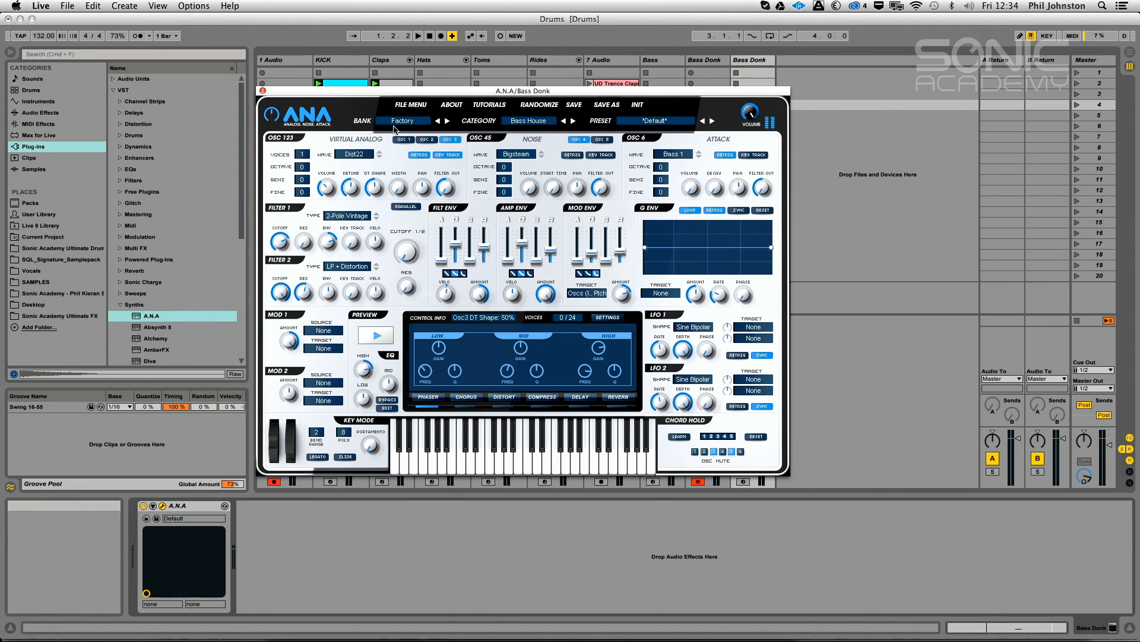
{"action": "left_click", "coordinate": [367, 154]}
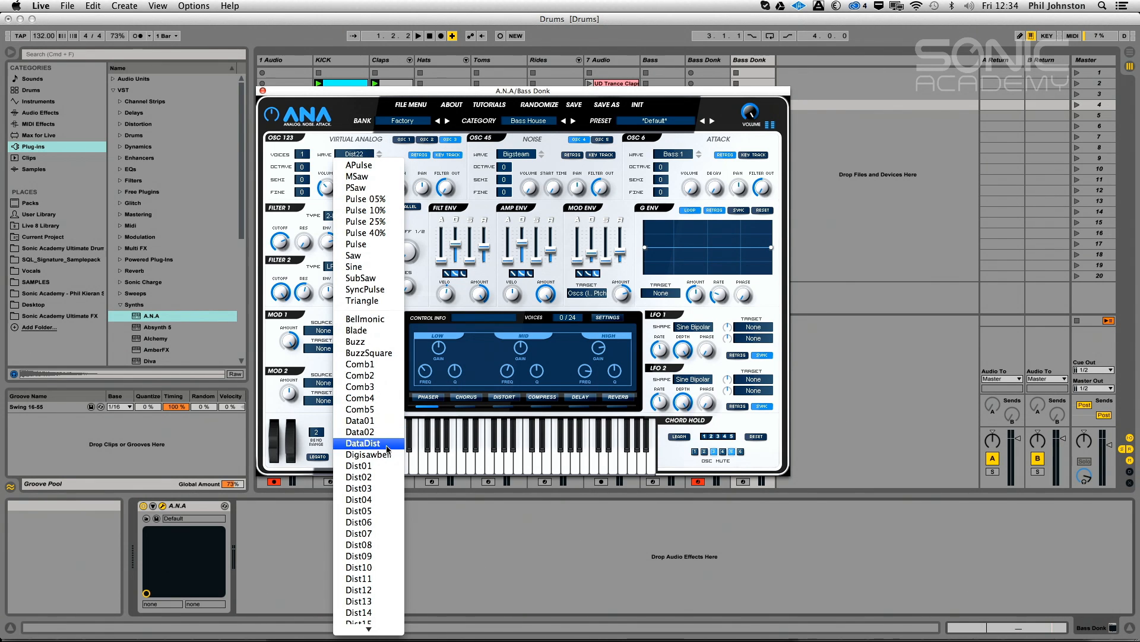
{"action": "left_click", "coordinate": [361, 521]}
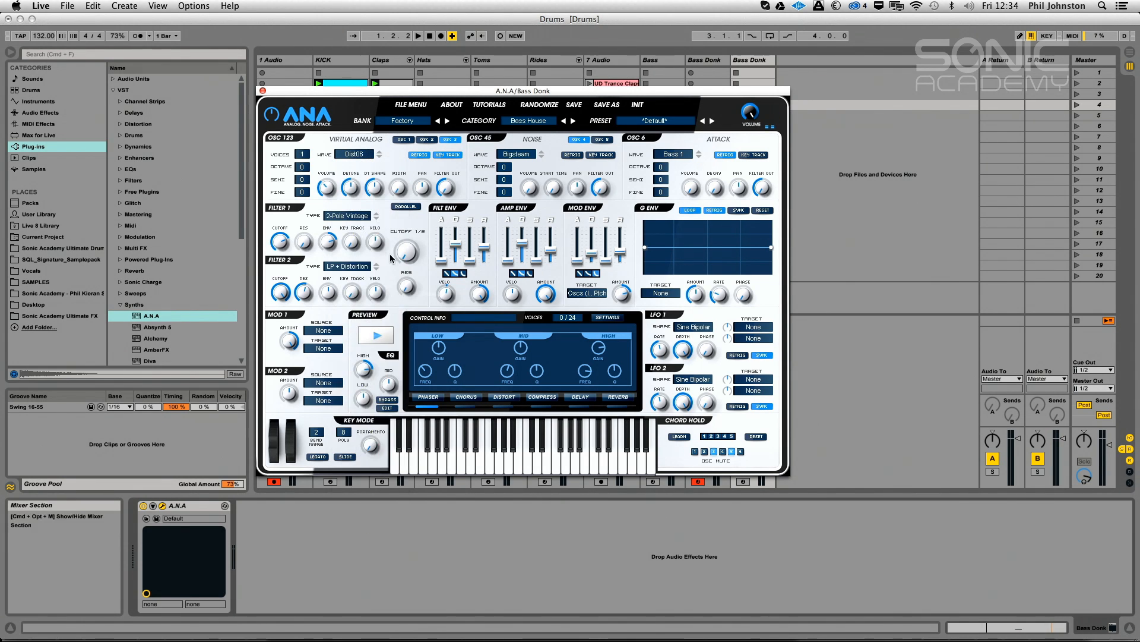
{"action": "key", "text": "space"}
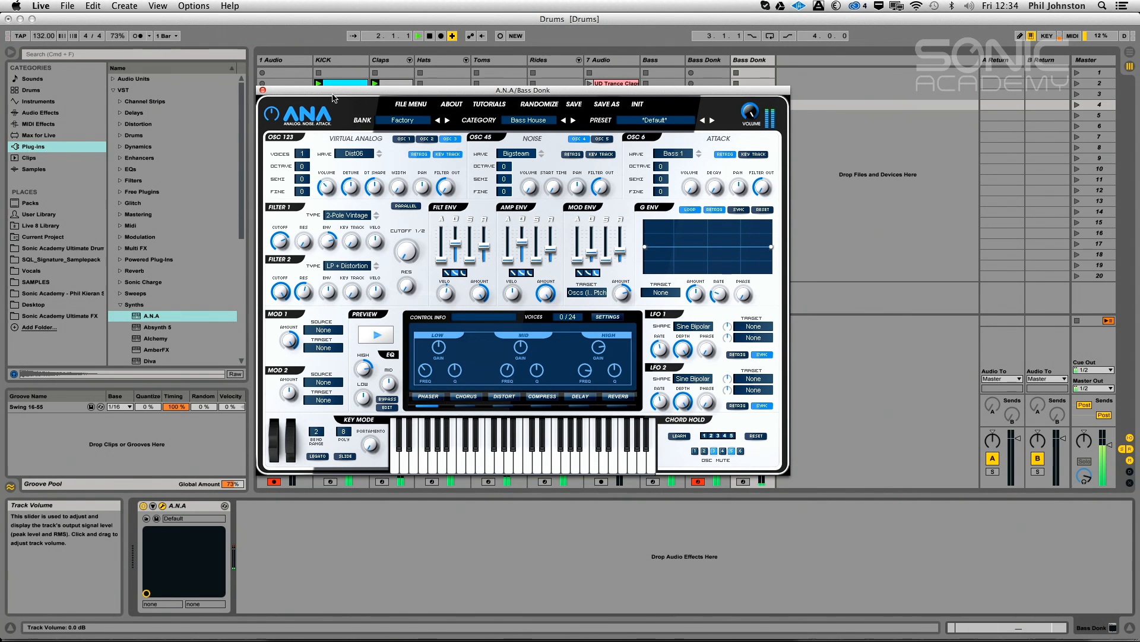
{"action": "left_click_drag", "start_coordinate": [455, 94], "coordinate": [354, 87]}
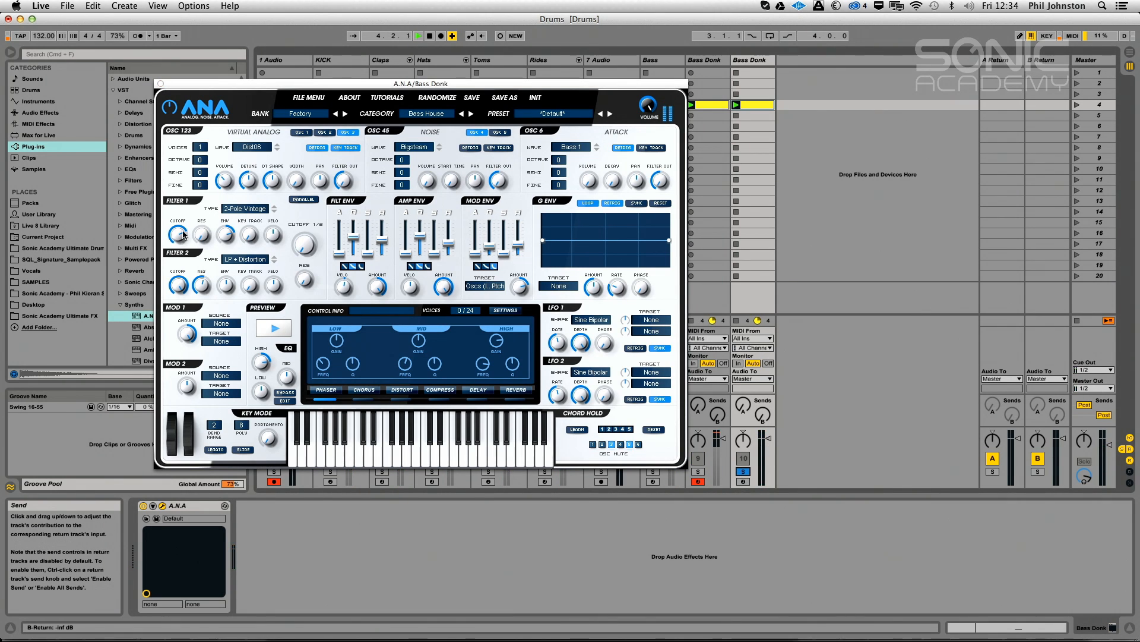
Set oscillator 2's wave to Comb4 and oscillator 1's wave to Pulse 40%, and adjust oscillator 1's octave
{"action": "left_click", "coordinate": [314, 132]}
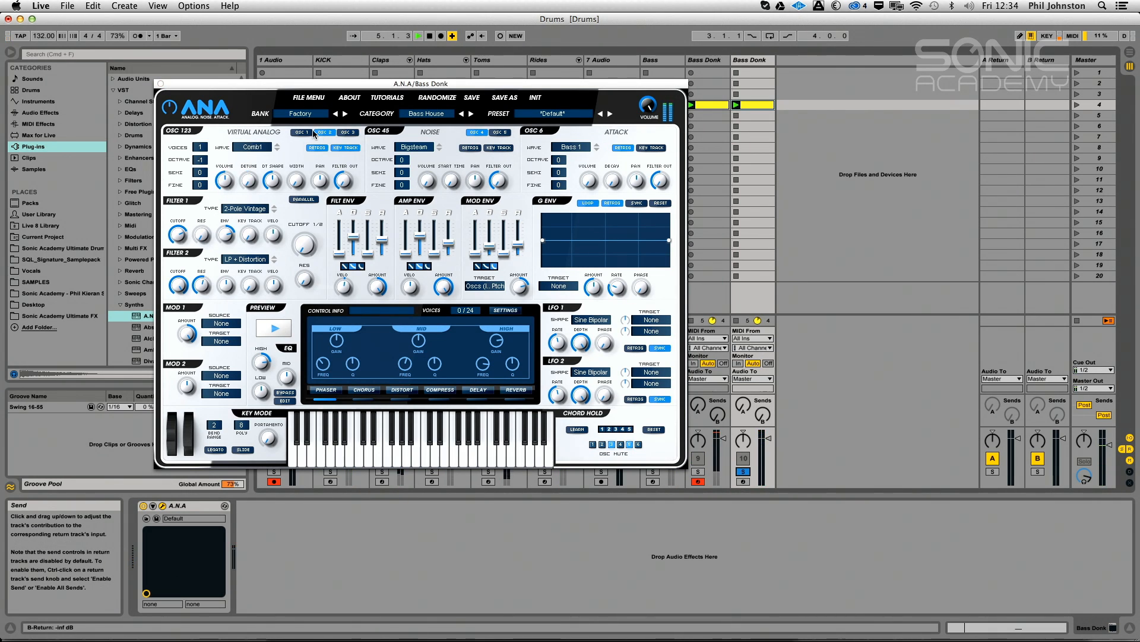
{"action": "left_click", "coordinate": [275, 147]}
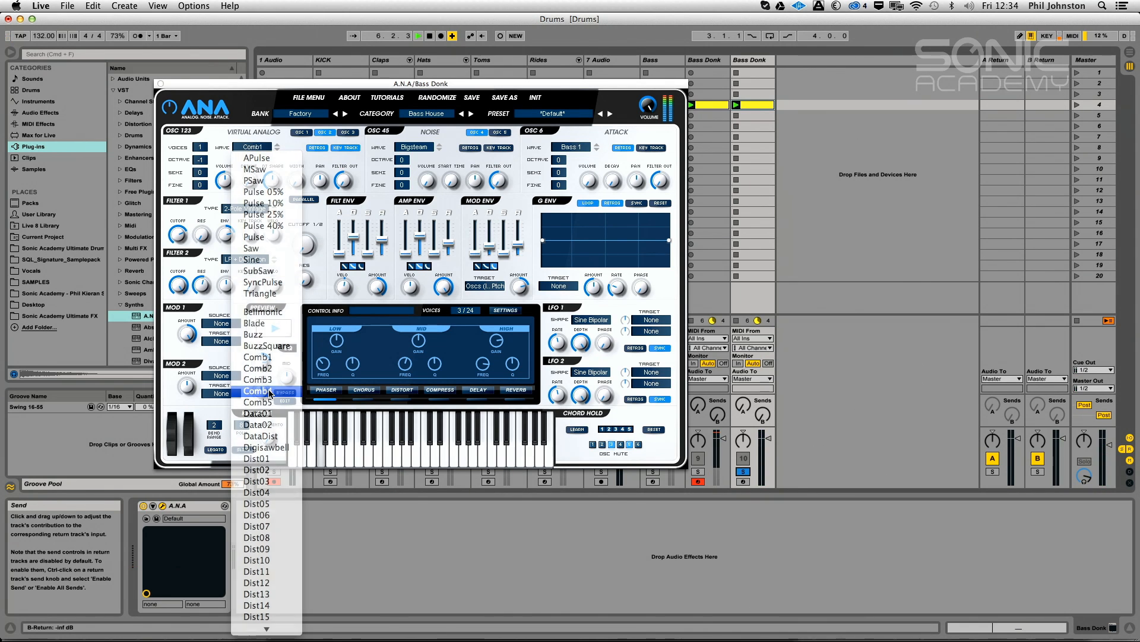
{"action": "left_click", "coordinate": [270, 392]}
{"action": "left_click", "coordinate": [299, 133]}
{"action": "left_click", "coordinate": [246, 148]}
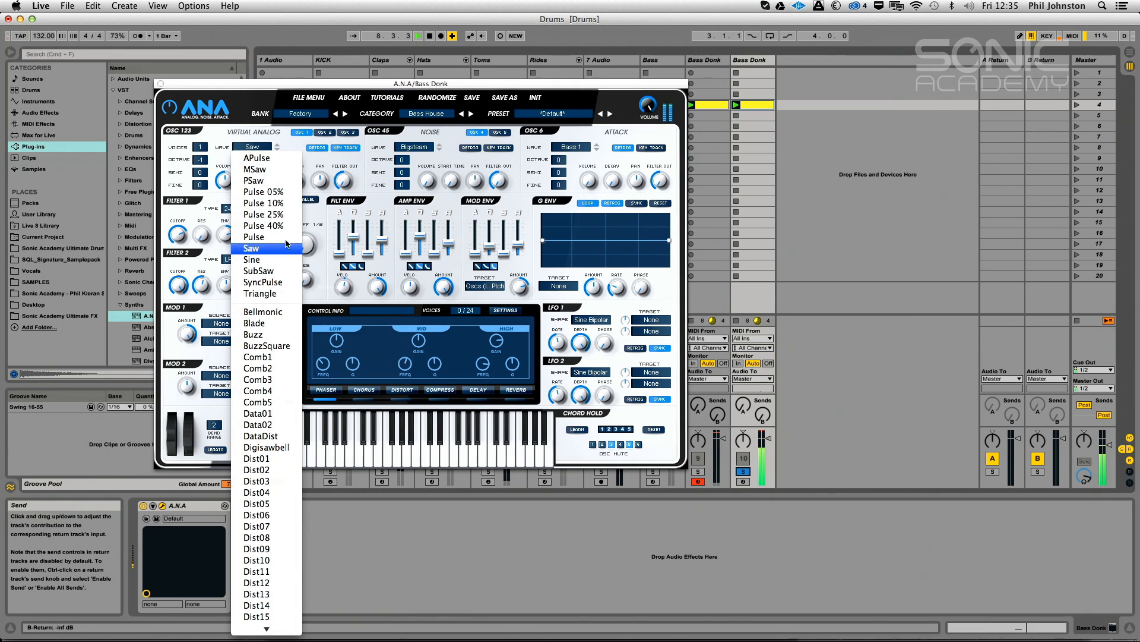
{"action": "left_click", "coordinate": [287, 225]}
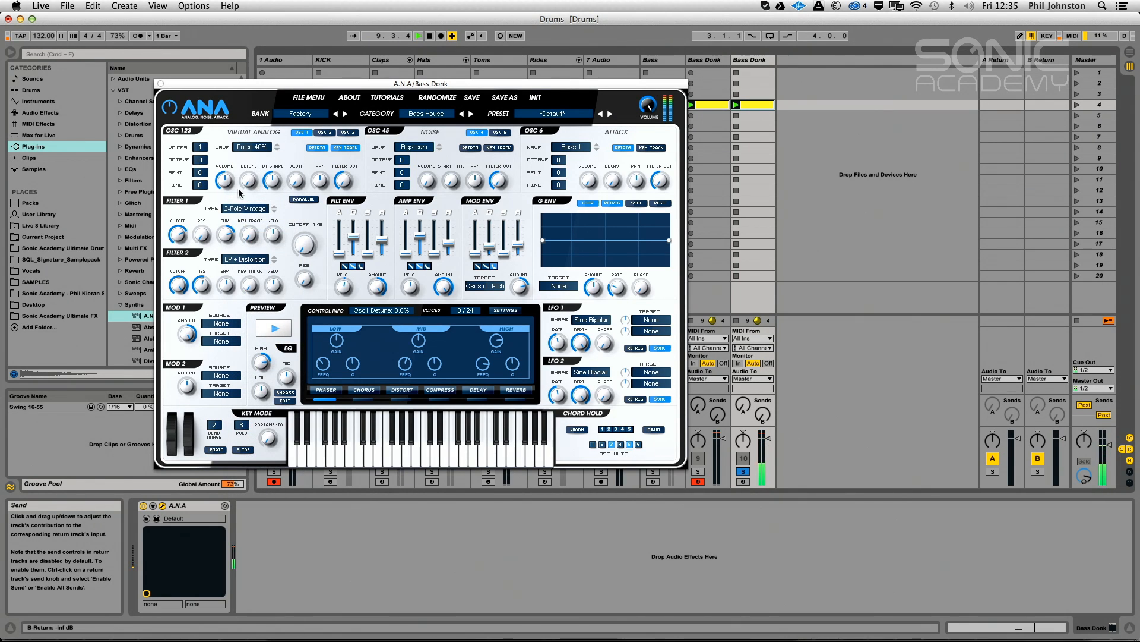
{"action": "left_click_drag", "start_coordinate": [200, 159], "coordinate": [206, 138]}
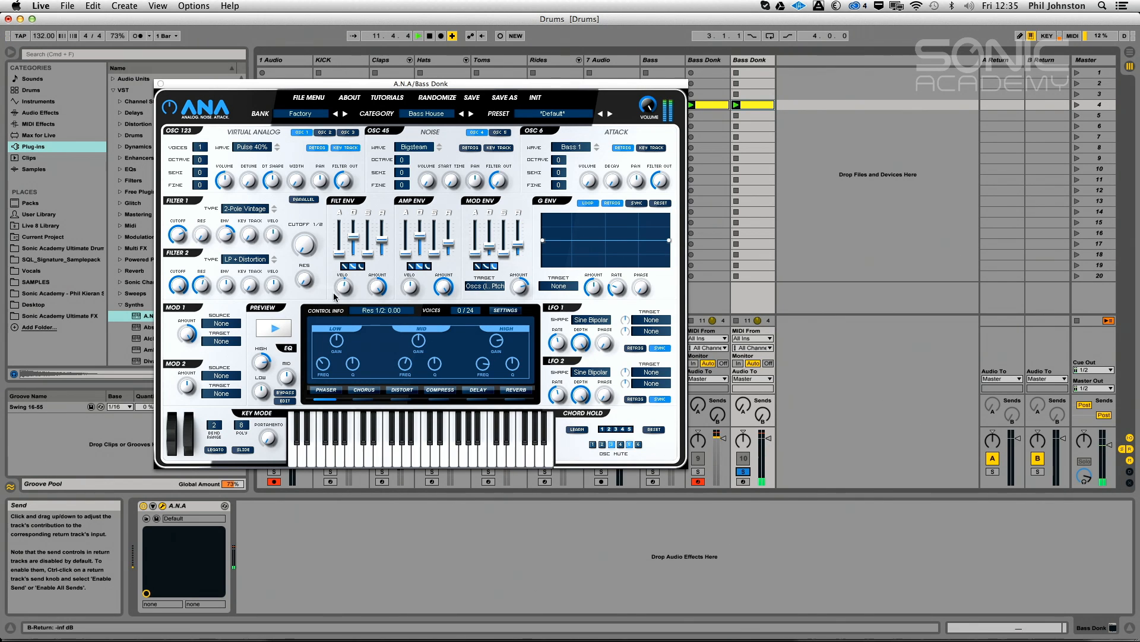
Show the phaser settings, unsolo the duplicated Bass Donk track, and lower its volume in the full mix
{"action": "left_click", "coordinate": [325, 391]}
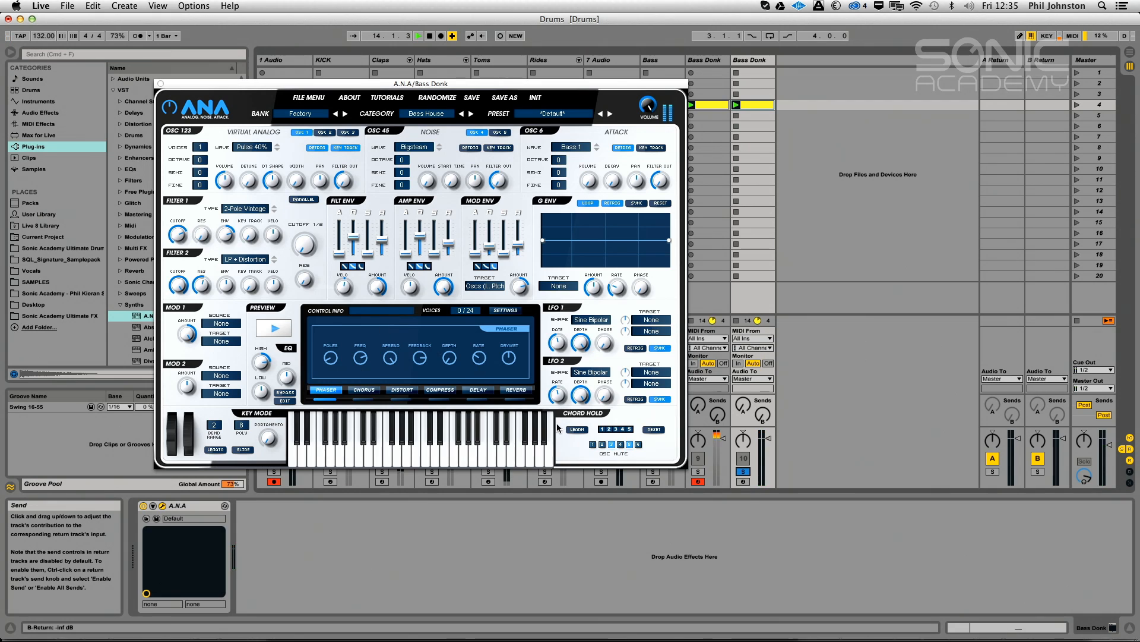
{"action": "left_click", "coordinate": [743, 471]}
{"action": "left_click_drag", "start_coordinate": [769, 484], "coordinate": [770, 457]}
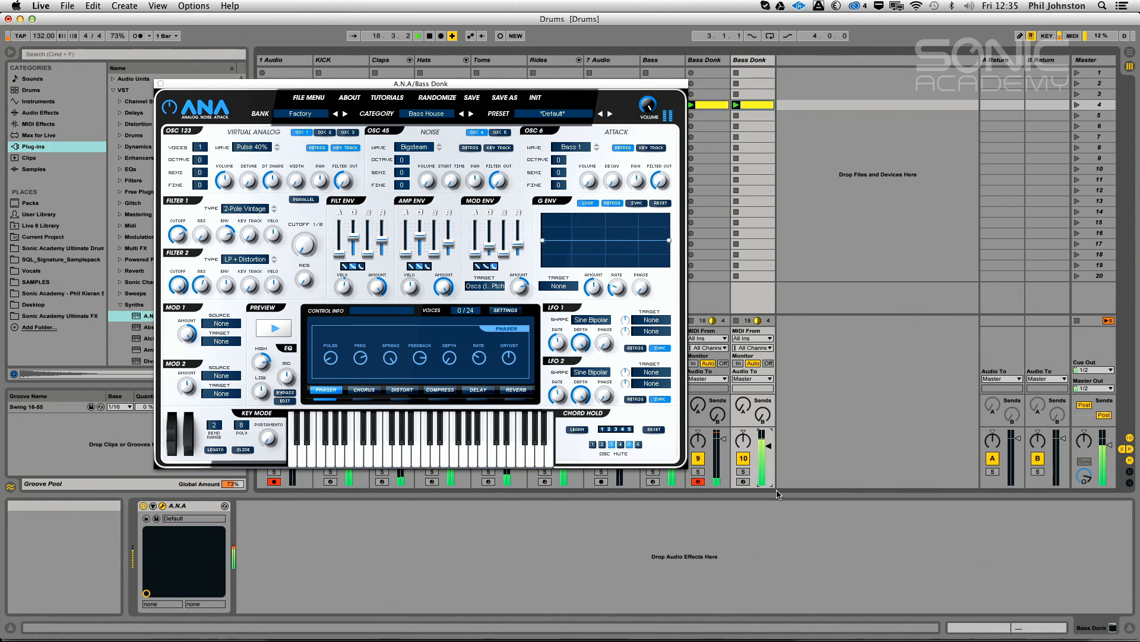
Solo the duplicated Bass Donk track and raise its amp envelope sustain to 92%
{"action": "left_click", "coordinate": [743, 472]}
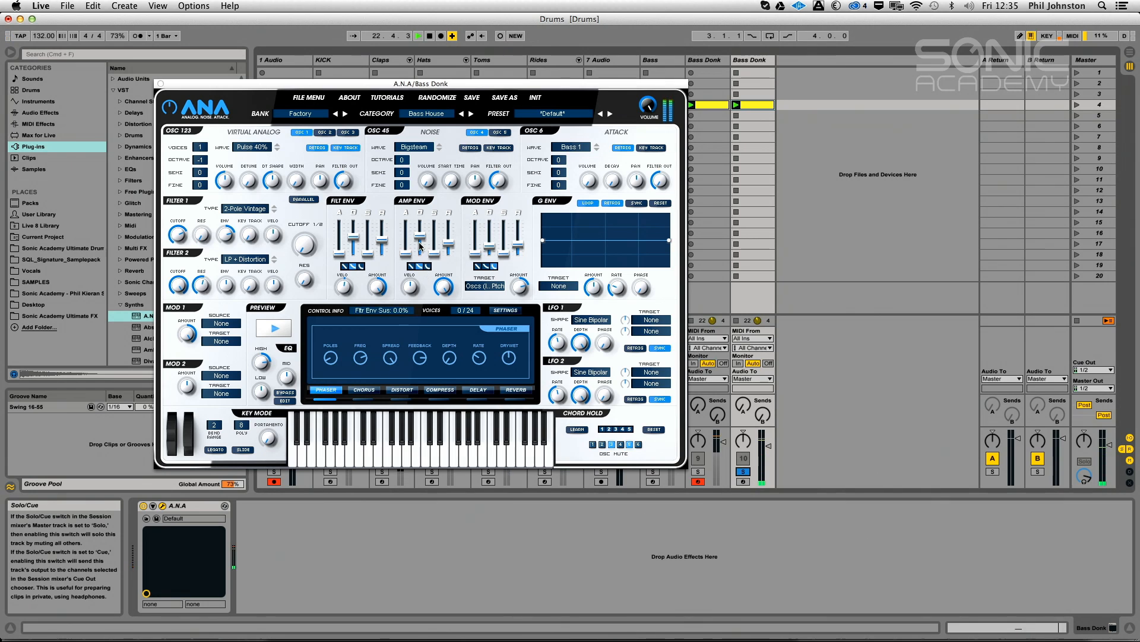
{"action": "left_click_drag", "start_coordinate": [433, 250], "coordinate": [434, 225]}
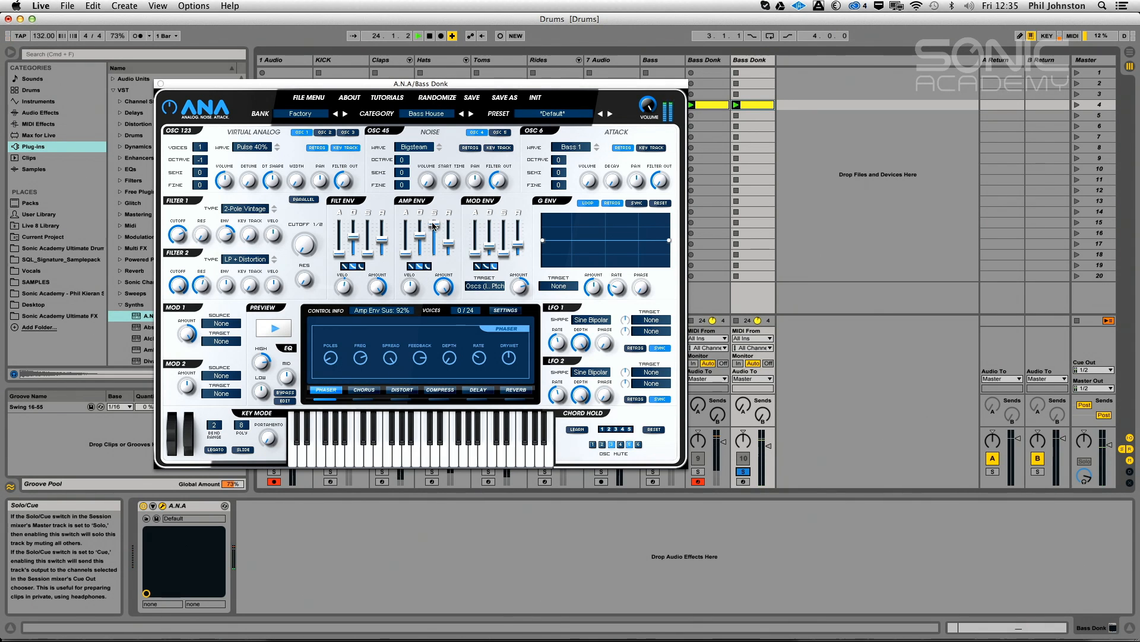
Set oscillator 3's octave to -1 and raise the resonance of filter 2
{"action": "left_click", "coordinate": [325, 132]}
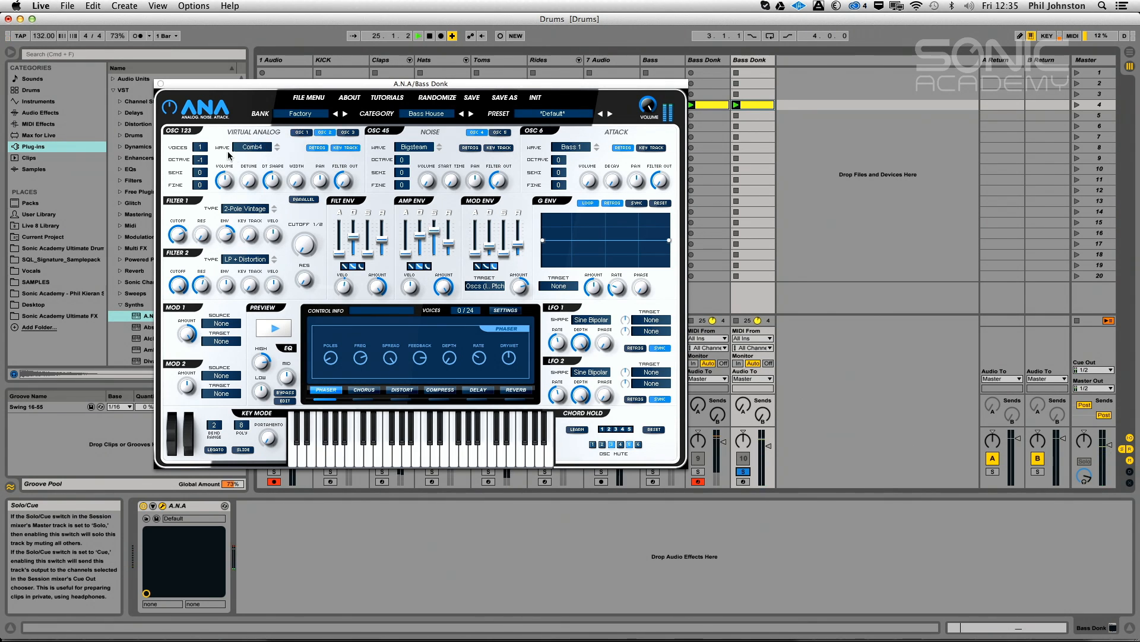
{"action": "left_click", "coordinate": [353, 133]}
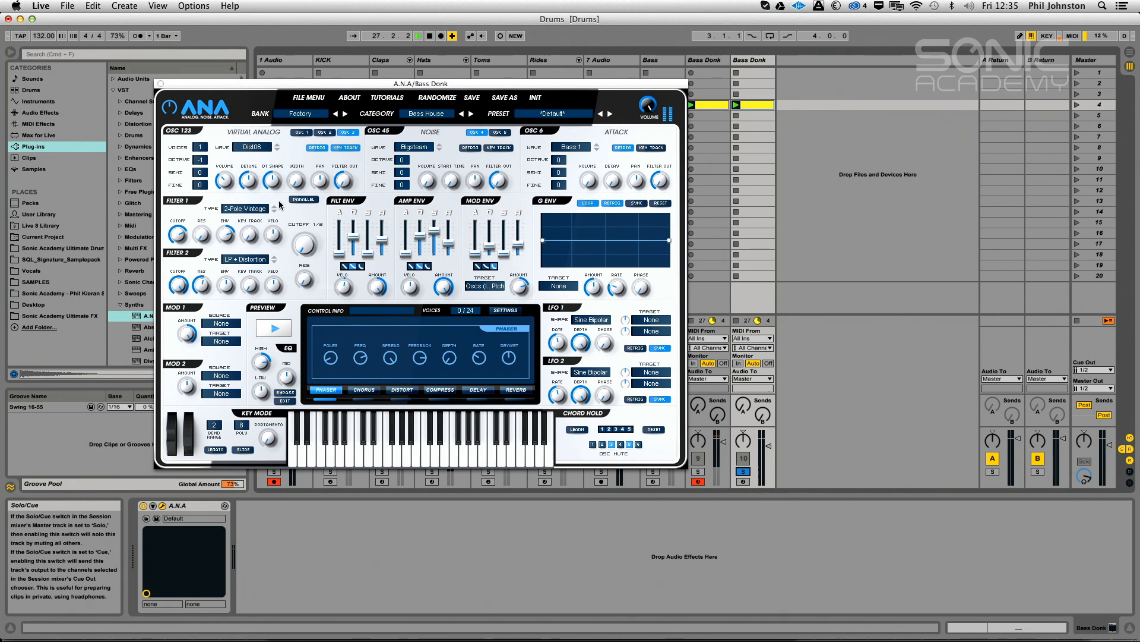
{"action": "left_click_drag", "start_coordinate": [196, 282], "coordinate": [202, 247]}
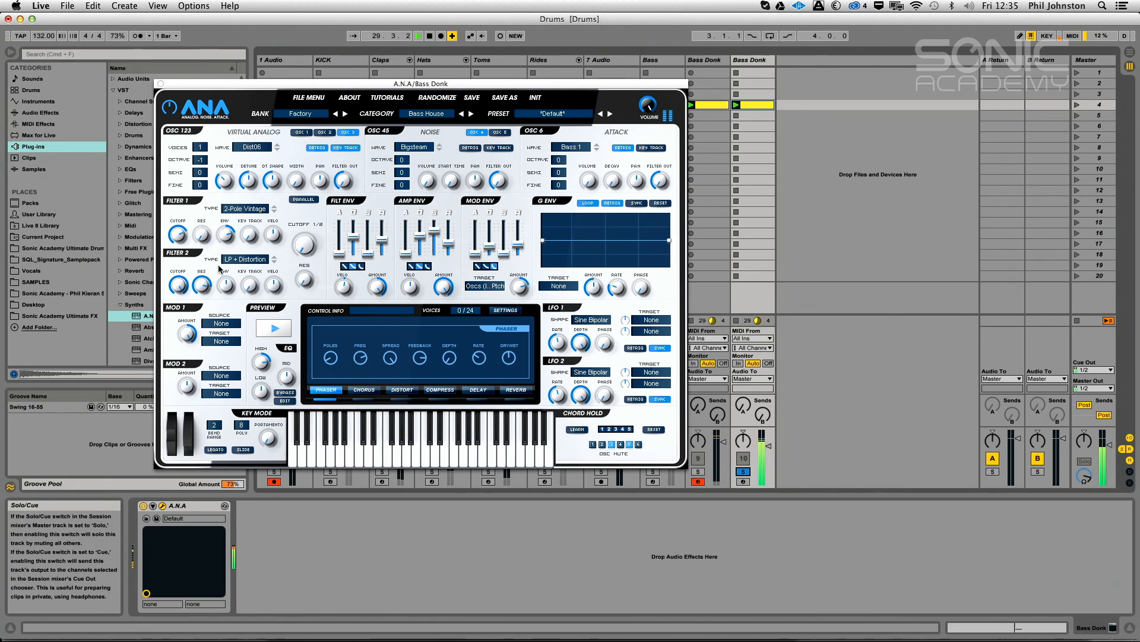
Audition the chorus, turn on the distortion effect, and lower the high band of the synth's EQ
{"action": "left_click", "coordinate": [362, 399]}
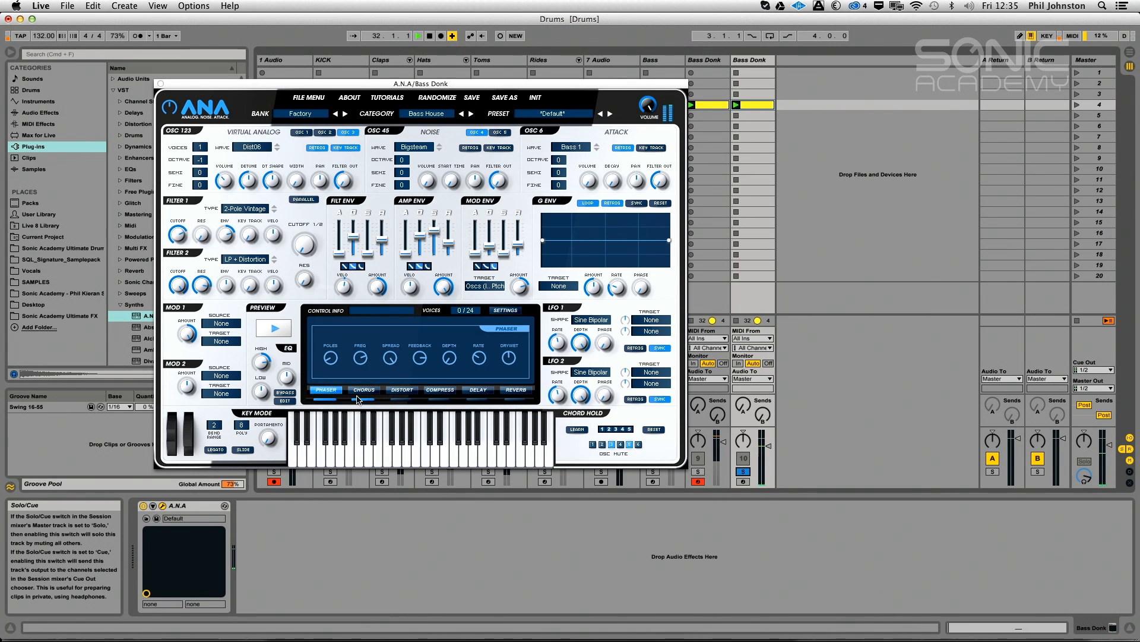
{"action": "left_click", "coordinate": [403, 391]}
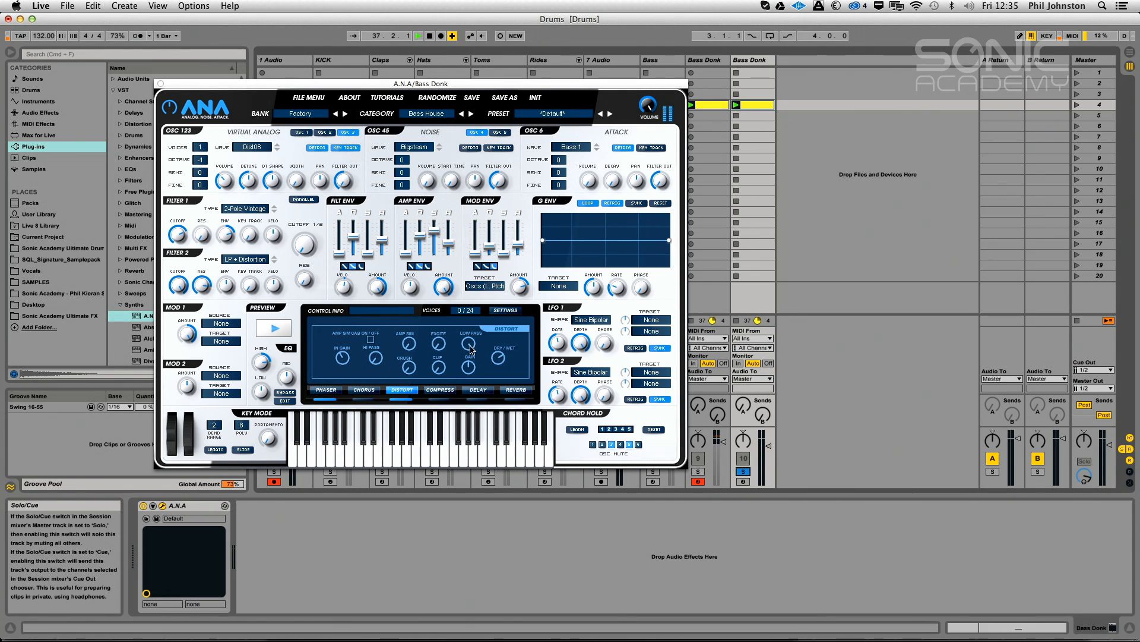
{"action": "left_click_drag", "start_coordinate": [259, 361], "coordinate": [257, 385]}
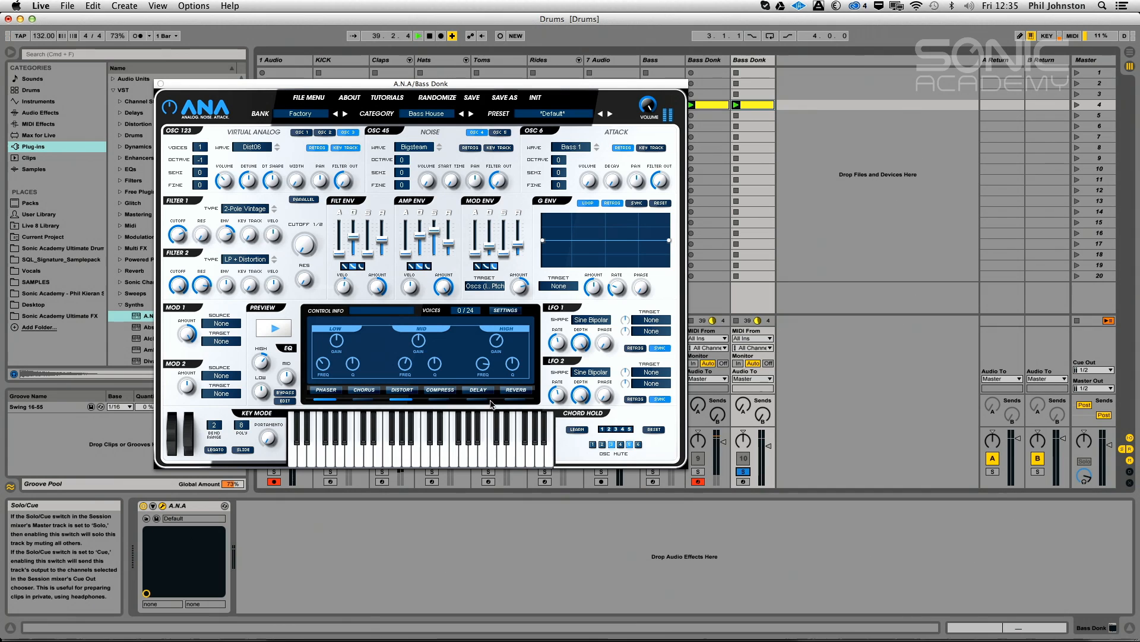
Turn on the synth's reverb and adjust its settings, reducing the decay
{"action": "left_click", "coordinate": [514, 399]}
{"action": "left_click", "coordinate": [517, 390]}
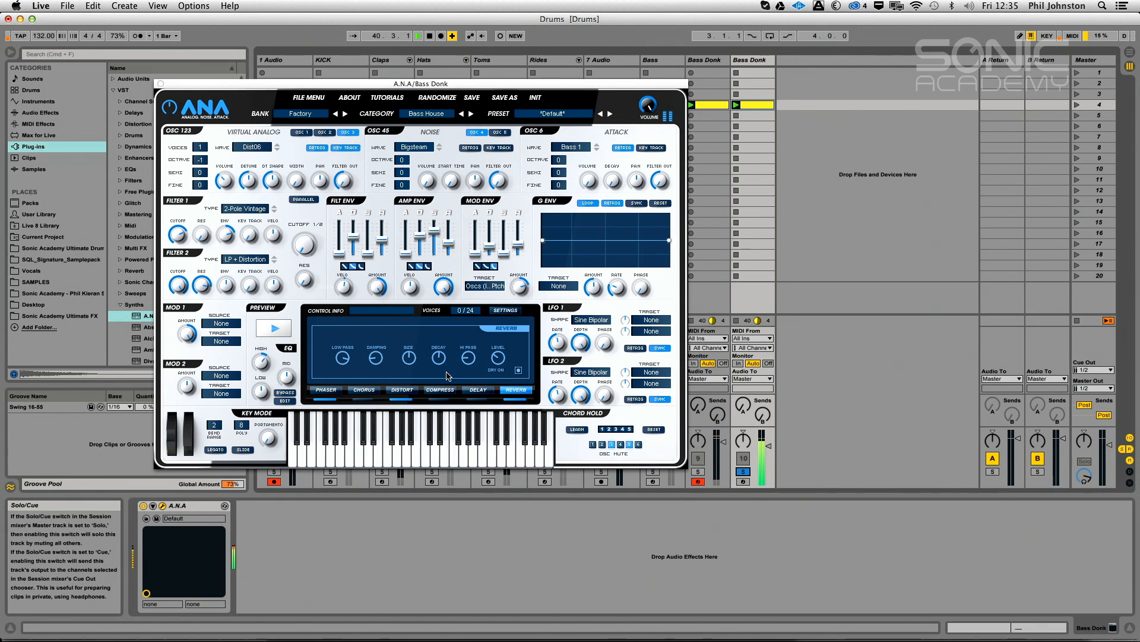
{"action": "left_click_drag", "start_coordinate": [432, 370], "coordinate": [413, 448]}
{"action": "left_click_drag", "start_coordinate": [508, 306], "coordinate": [511, 287]}
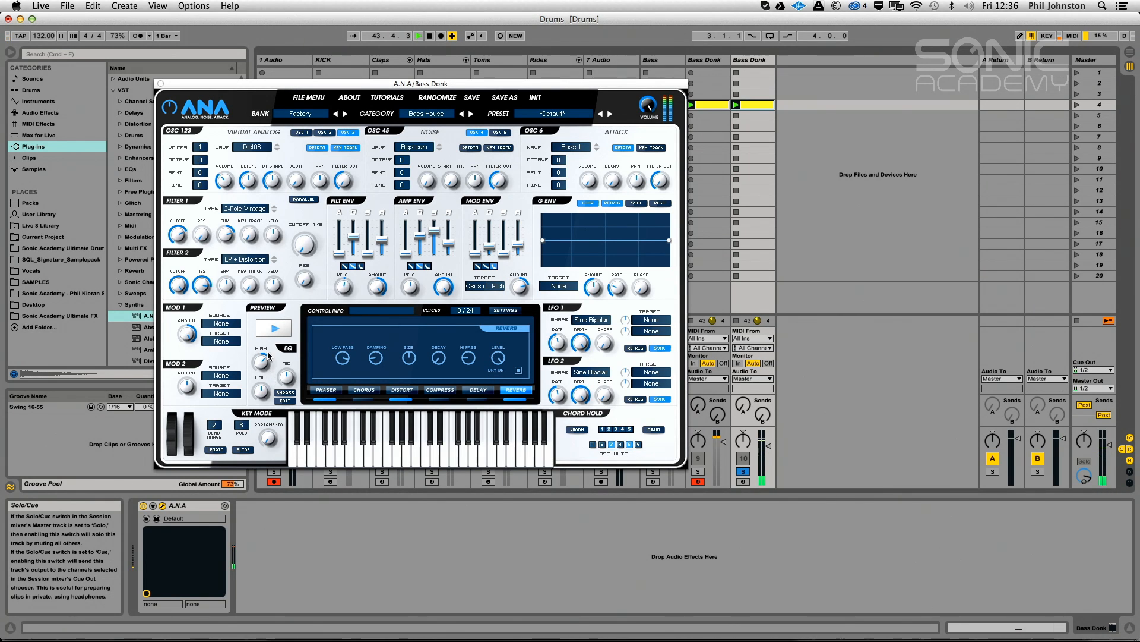
Fine-tune the high band of the synth's EQ and unsolo the duplicated Bass Donk track to check its level
{"action": "left_click", "coordinate": [261, 359]}
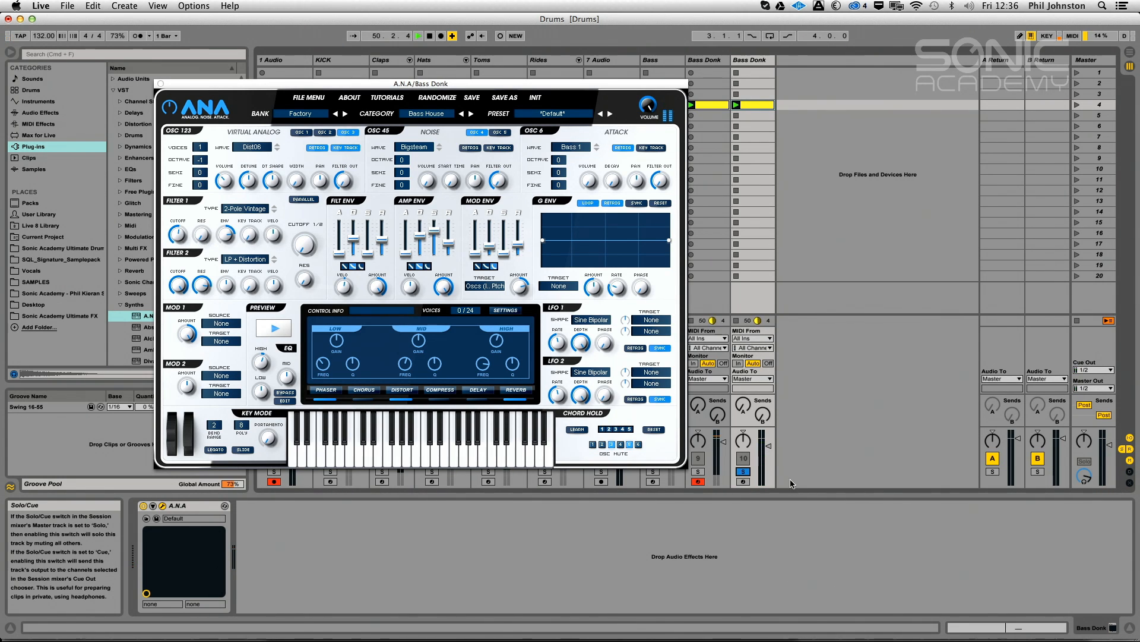
{"action": "left_click", "coordinate": [743, 472]}
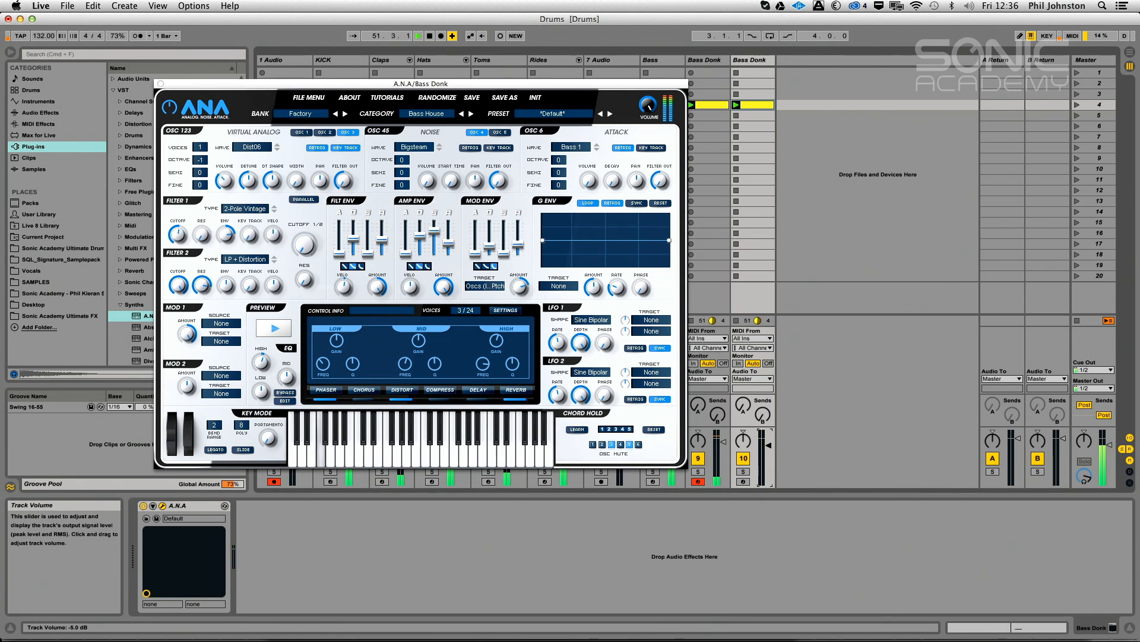
Solo the original Bass Donk track, turn on the reverb in its A.N.A synth, and close the synth window
{"action": "left_click", "coordinate": [698, 471]}
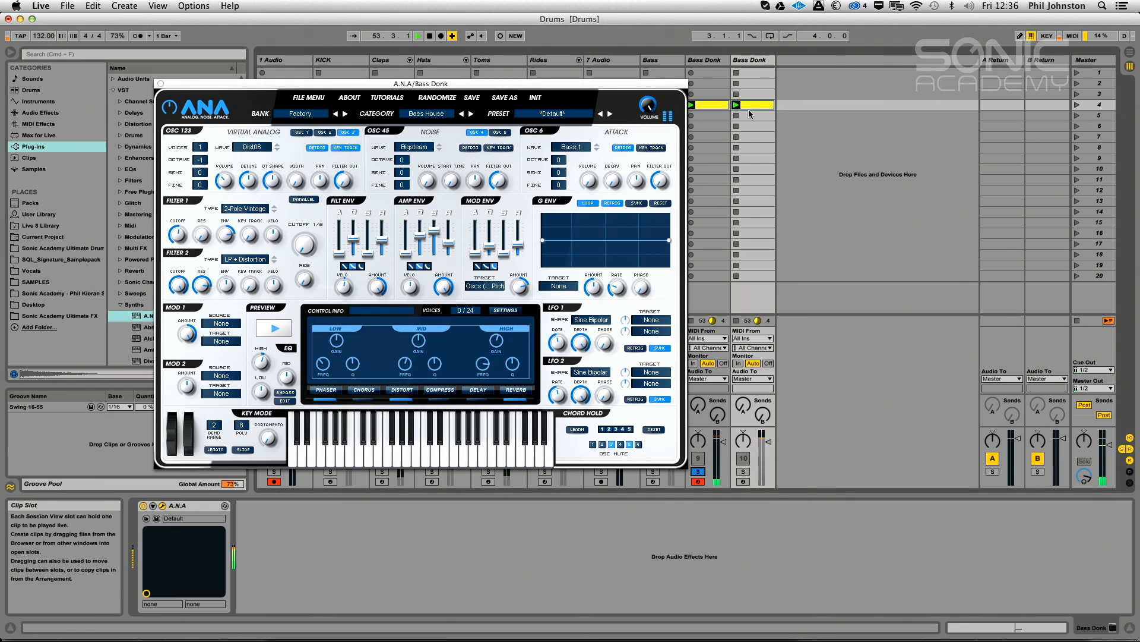
{"action": "left_click", "coordinate": [700, 60]}
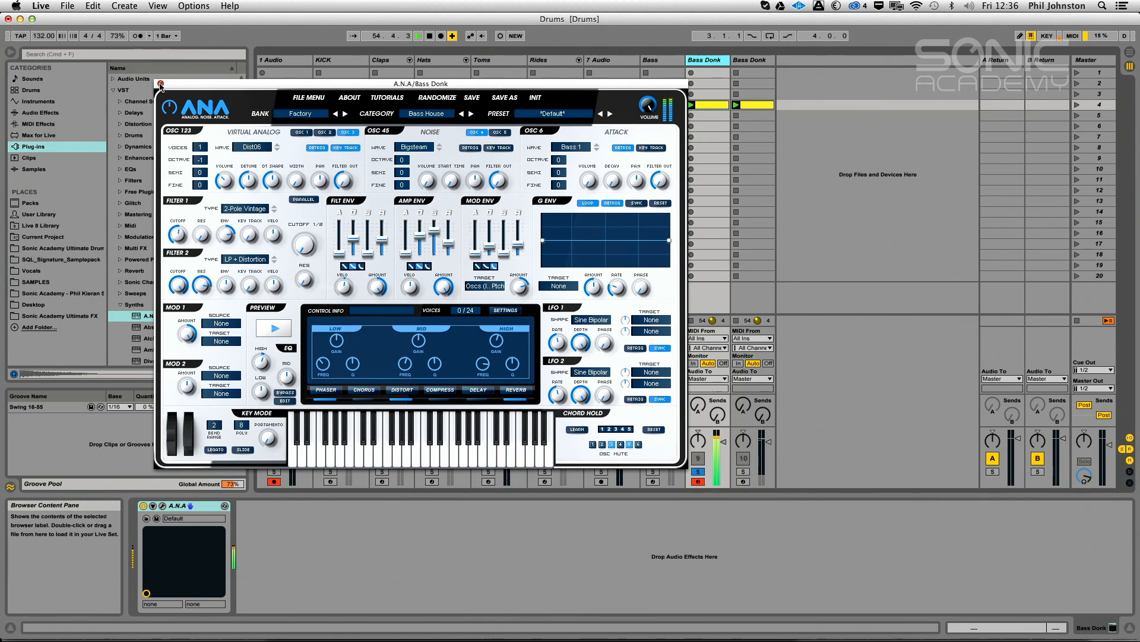
{"action": "left_click", "coordinate": [160, 84]}
{"action": "left_click", "coordinate": [163, 506]}
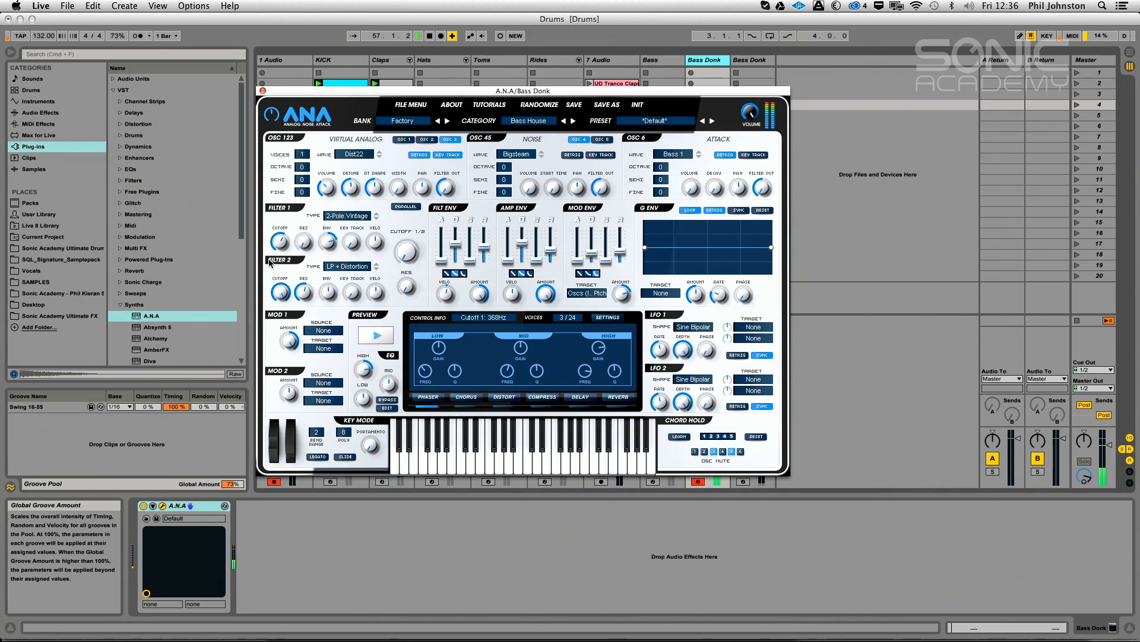
{"action": "left_click", "coordinate": [616, 399]}
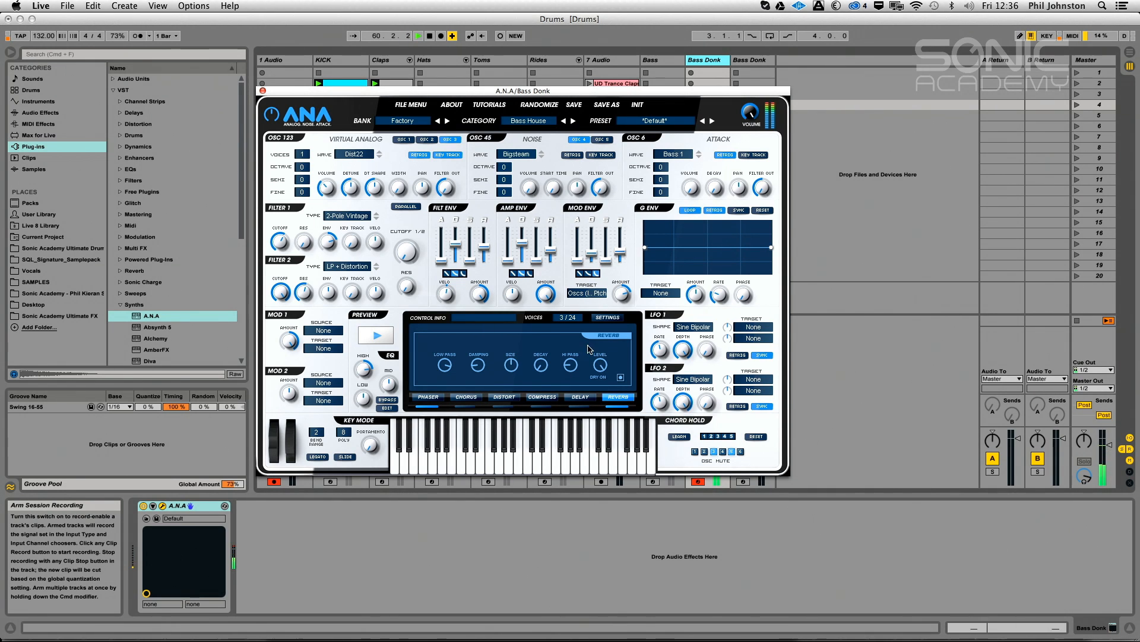
{"action": "left_click", "coordinate": [263, 92]}
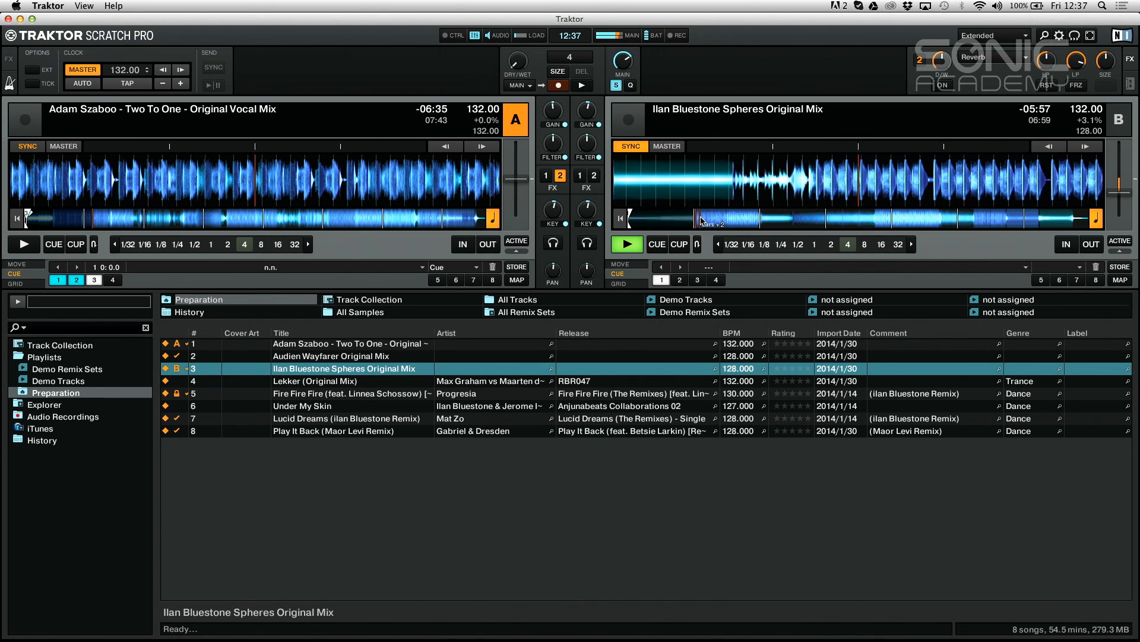
Stop the Ilan Bluestone Spheres reference track on deck B in Traktor
{"action": "left_click", "coordinate": [626, 246]}
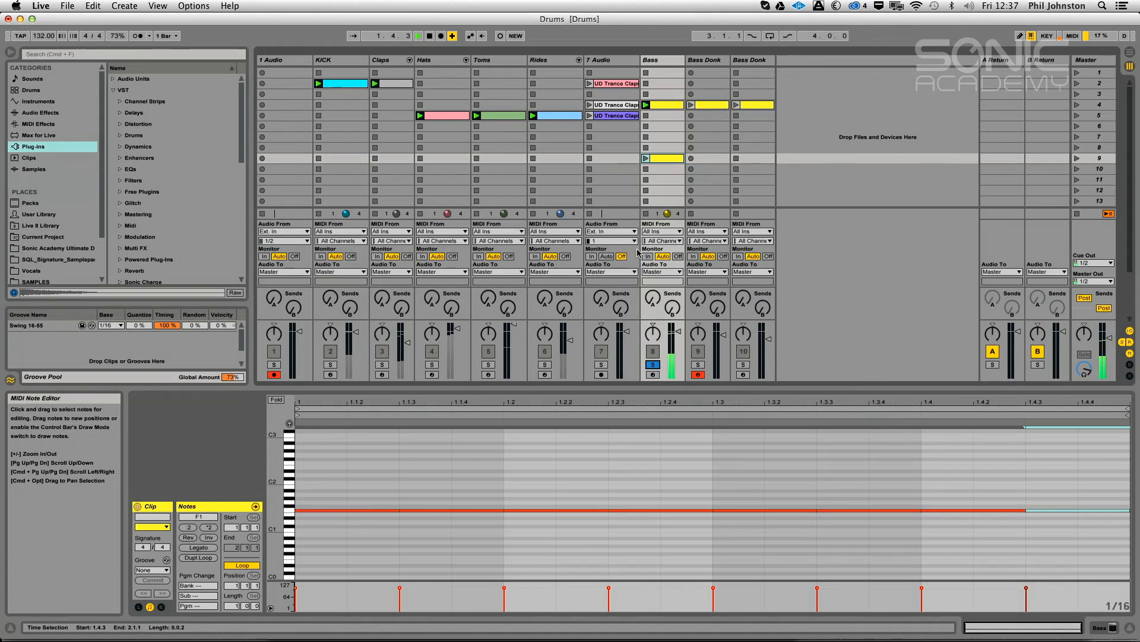
Shorten the F1 notes in the scene 9 Bass clip to leave small gaps between them, and play the result
{"action": "left_click", "coordinate": [775, 487]}
{"action": "key", "text": "space"}
{"action": "left_click_drag", "start_coordinate": [1090, 488], "coordinate": [390, 509]}
{"action": "key", "text": "space"}
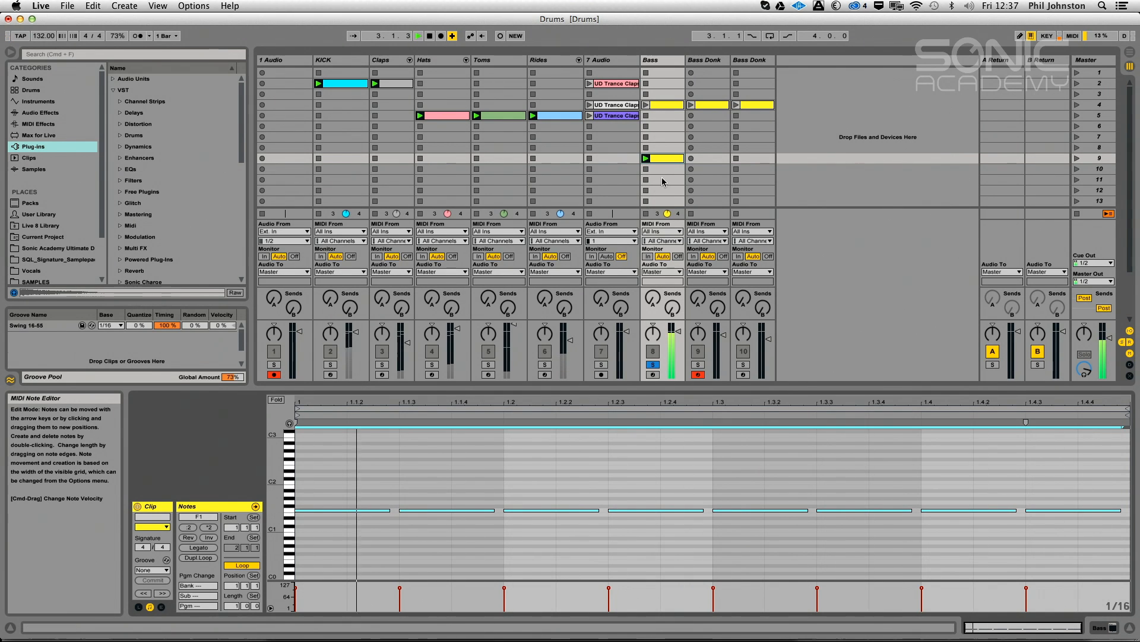
Stop playback and add the Kickstart plug-in from the Dynamics folder after A.N.A on the Bass track
{"action": "key", "text": "space"}
{"action": "double_click", "coordinate": [668, 60]}
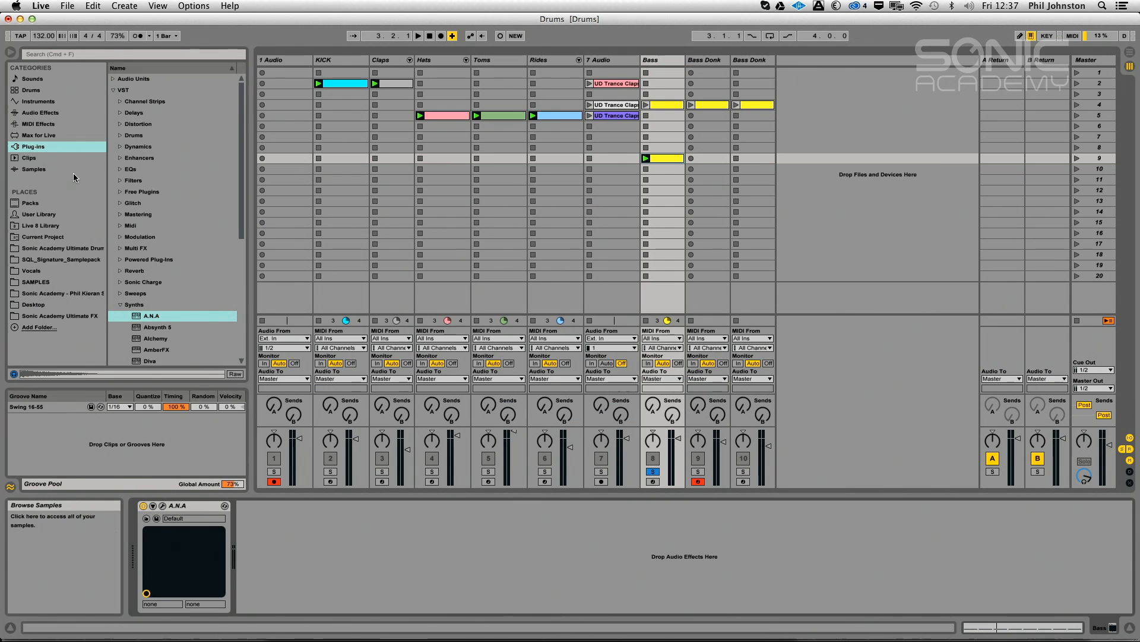
{"action": "left_click", "coordinate": [121, 146]}
{"action": "left_click_drag", "start_coordinate": [150, 158], "coordinate": [665, 181]}
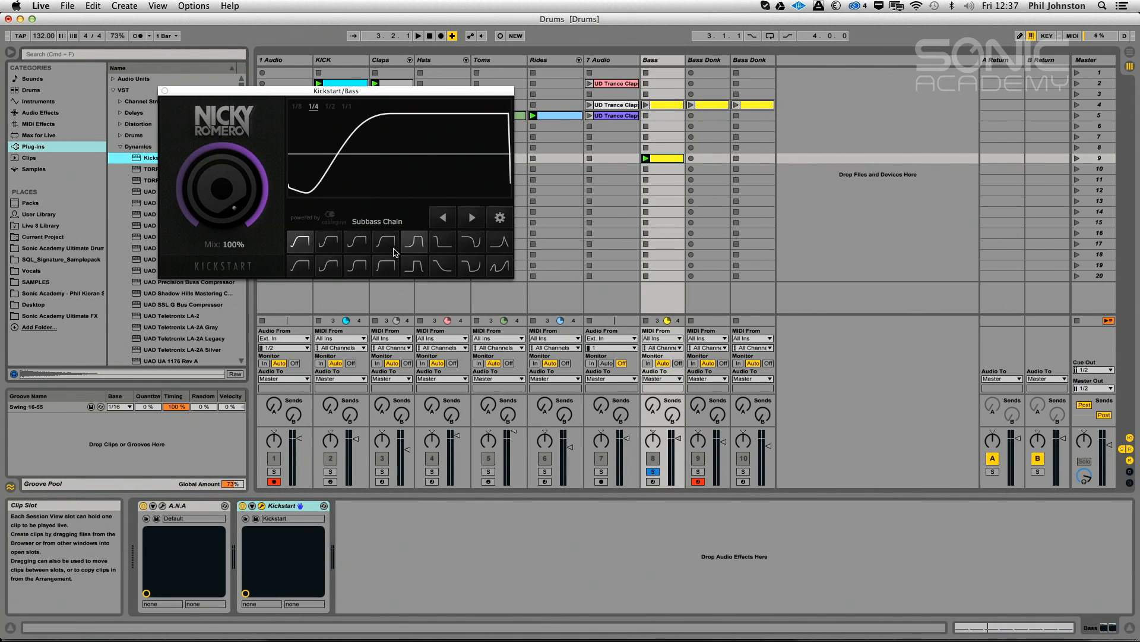
Choose the late-rising ducking curve in Kickstart on the Bass track and set its Mix to 73% during playback
{"action": "left_click", "coordinate": [417, 247]}
{"action": "key", "text": "space"}
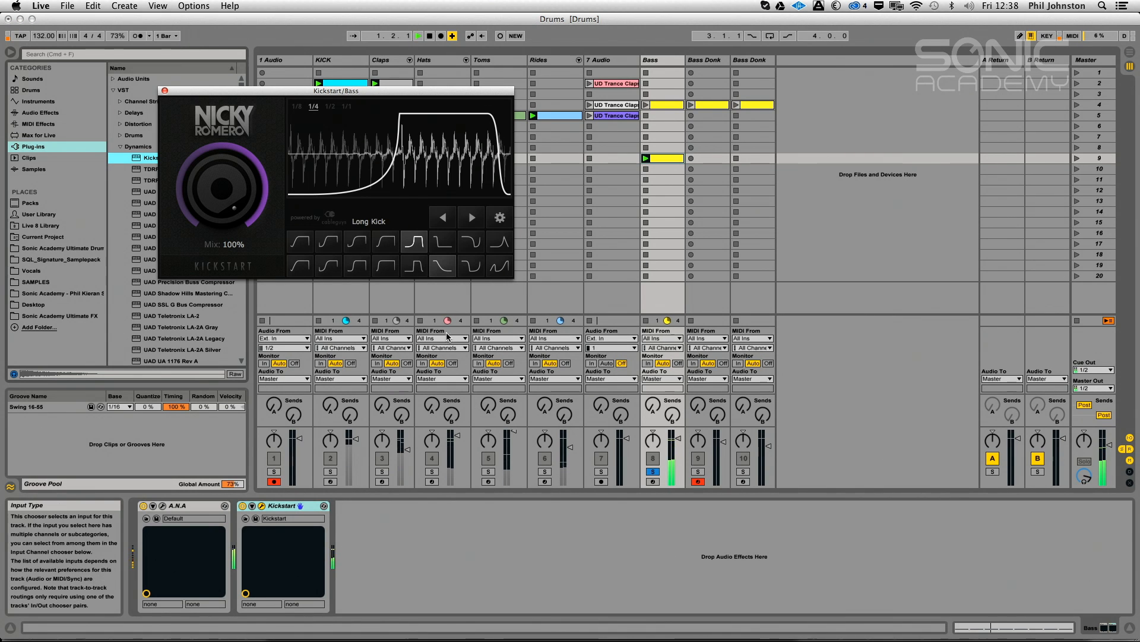
{"action": "left_click_drag", "start_coordinate": [226, 195], "coordinate": [226, 227]}
{"action": "key", "text": "space"}
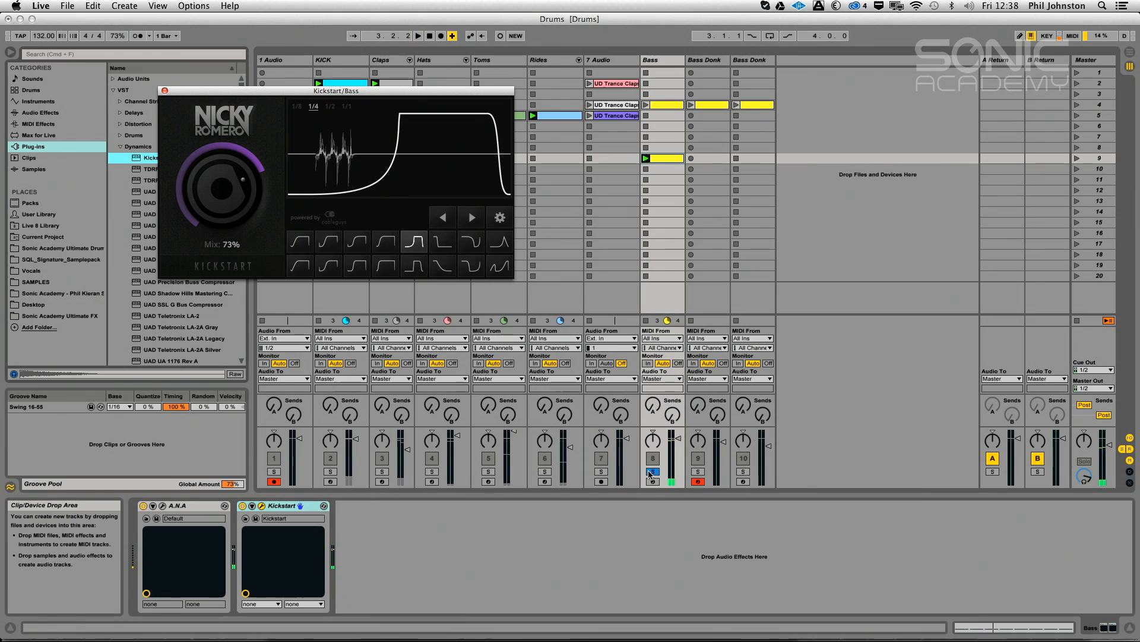
Unsolo the Bass track, play it with the full drum mix, and close the Kickstart window
{"action": "left_click", "coordinate": [651, 473]}
{"action": "key", "text": "space"}
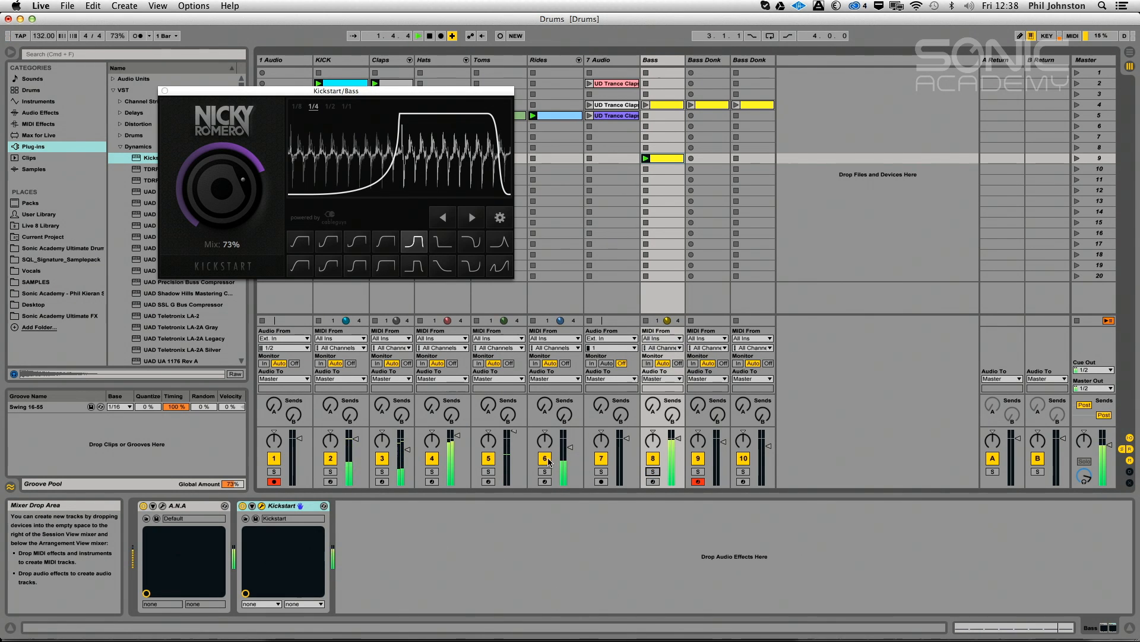
{"action": "left_click", "coordinate": [165, 91]}
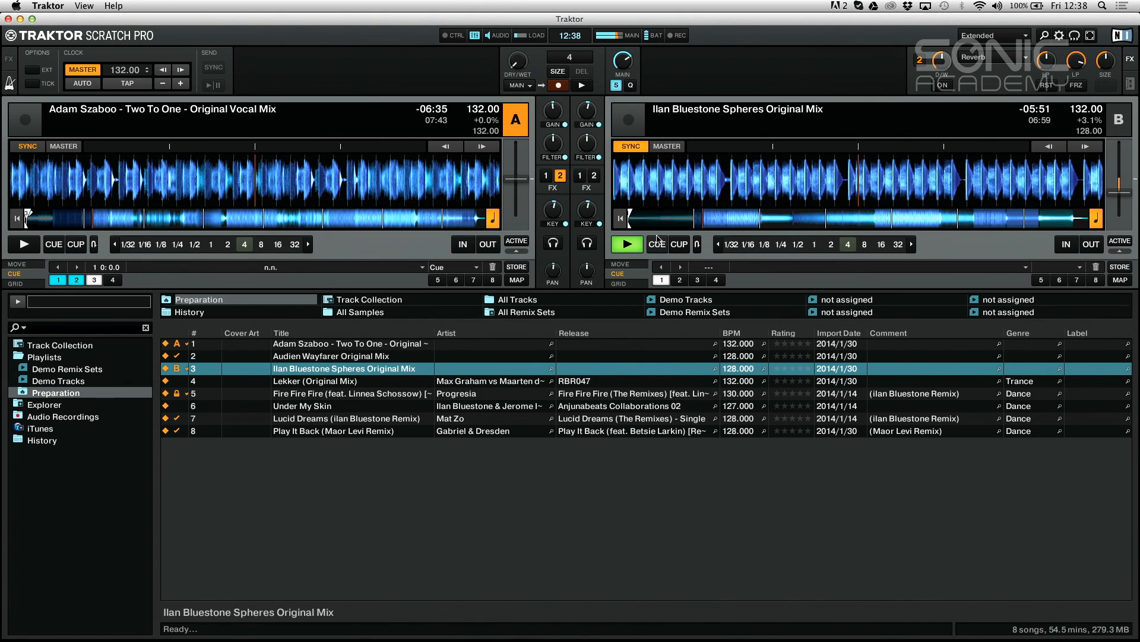
Stop the Ilan Bluestone Spheres reference track on deck B in Traktor
{"action": "left_click", "coordinate": [635, 245]}
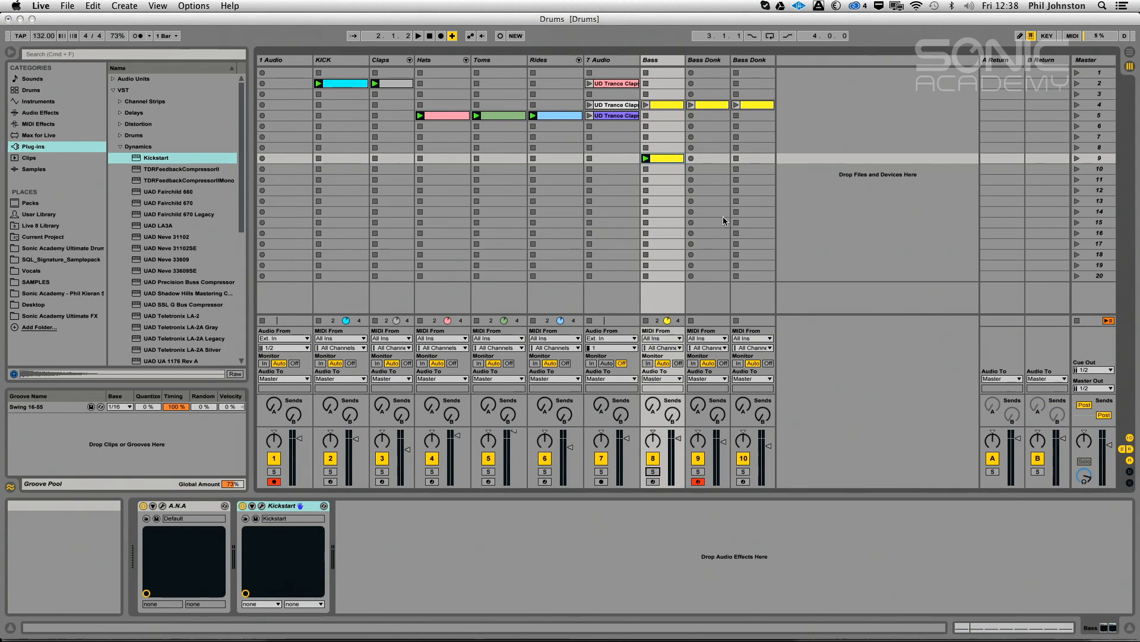
Duplicate the Bass track in Live, launch the copy's scene 9 clip and solo the copy
{"action": "right_click", "coordinate": [660, 64]}
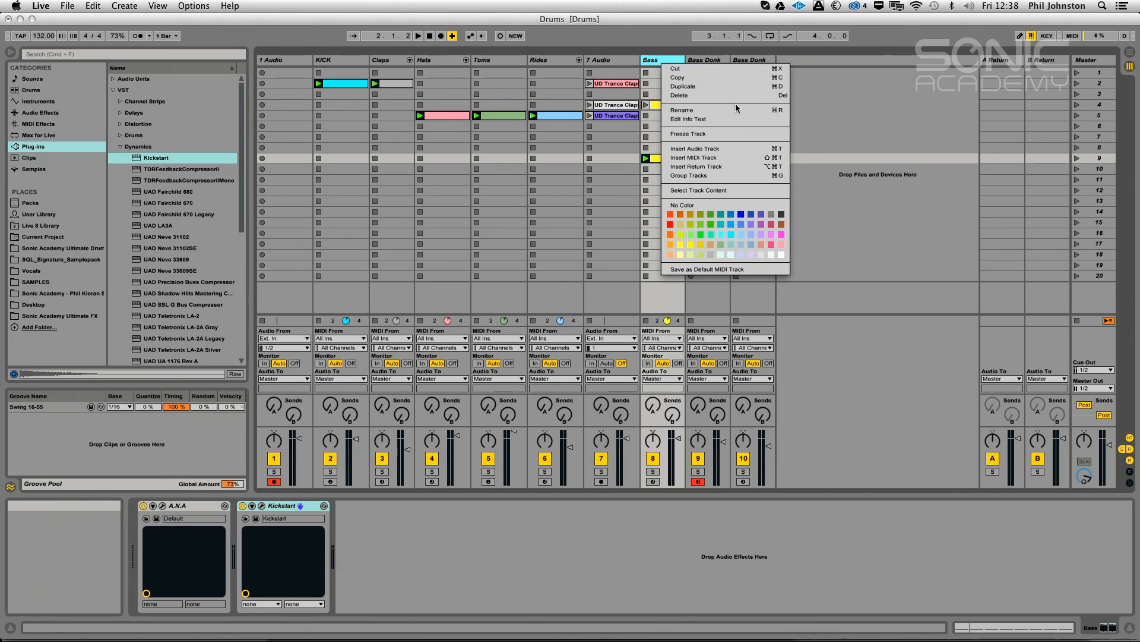
{"action": "left_click", "coordinate": [715, 83]}
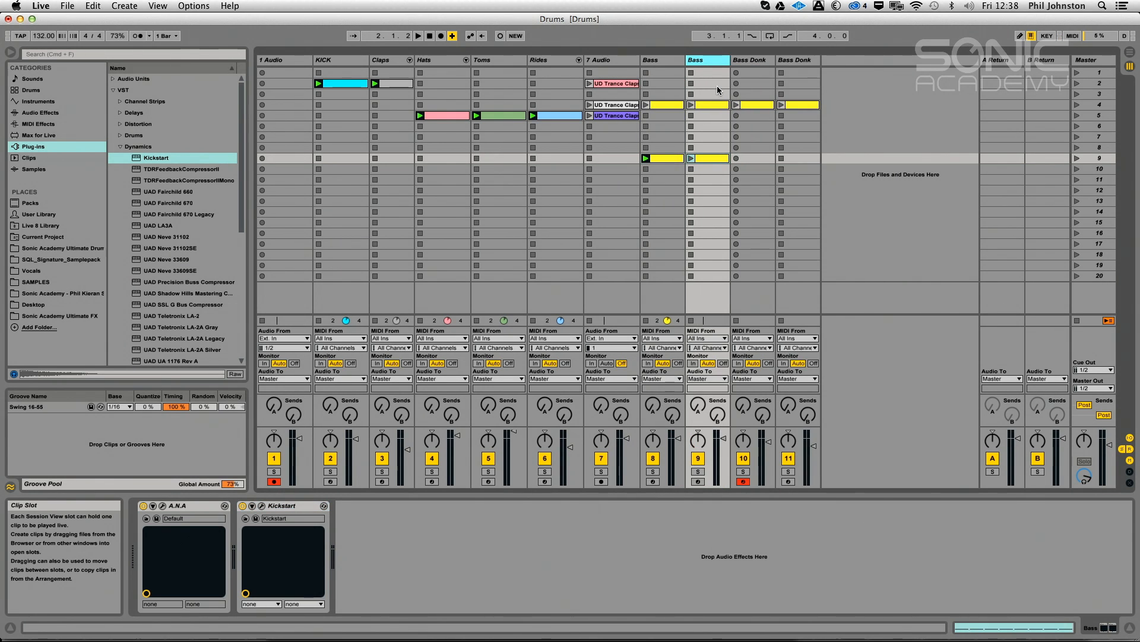
{"action": "left_click", "coordinate": [691, 159]}
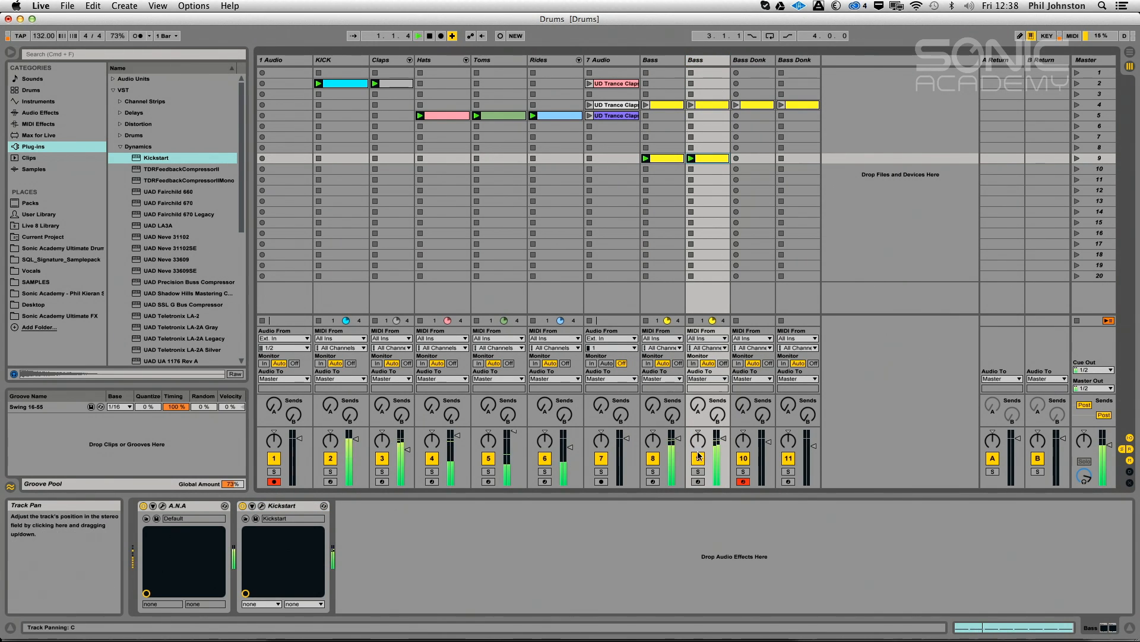
{"action": "left_click", "coordinate": [698, 472]}
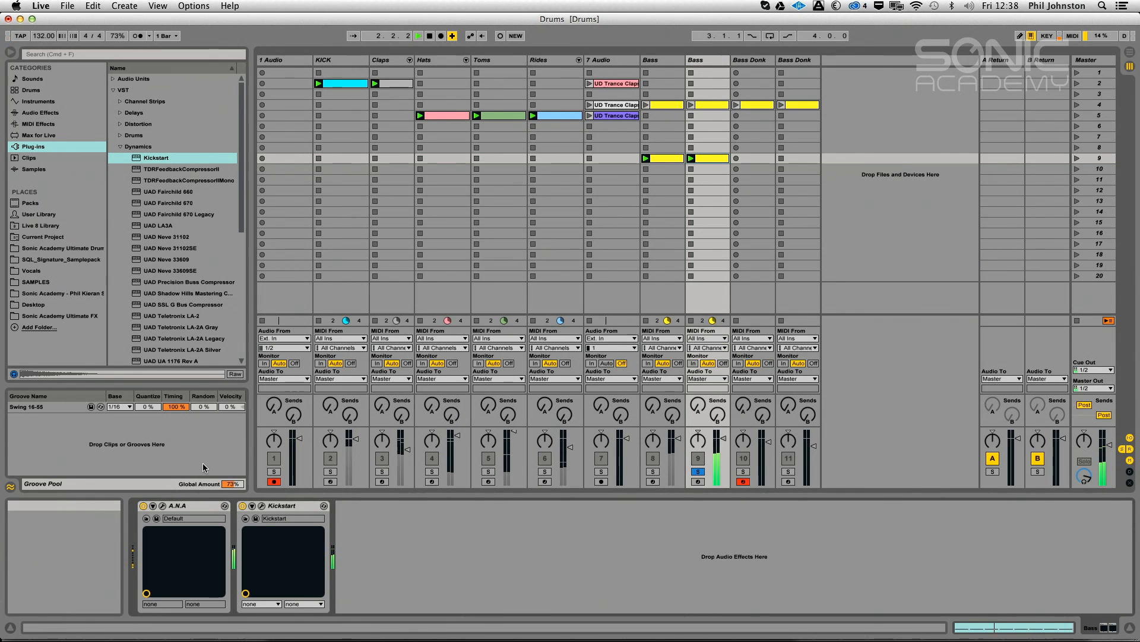
Open the A.N.A synth on the duplicate Bass track and leave only oscillator 2 of the virtual analog oscillators active
{"action": "left_click", "coordinate": [162, 505]}
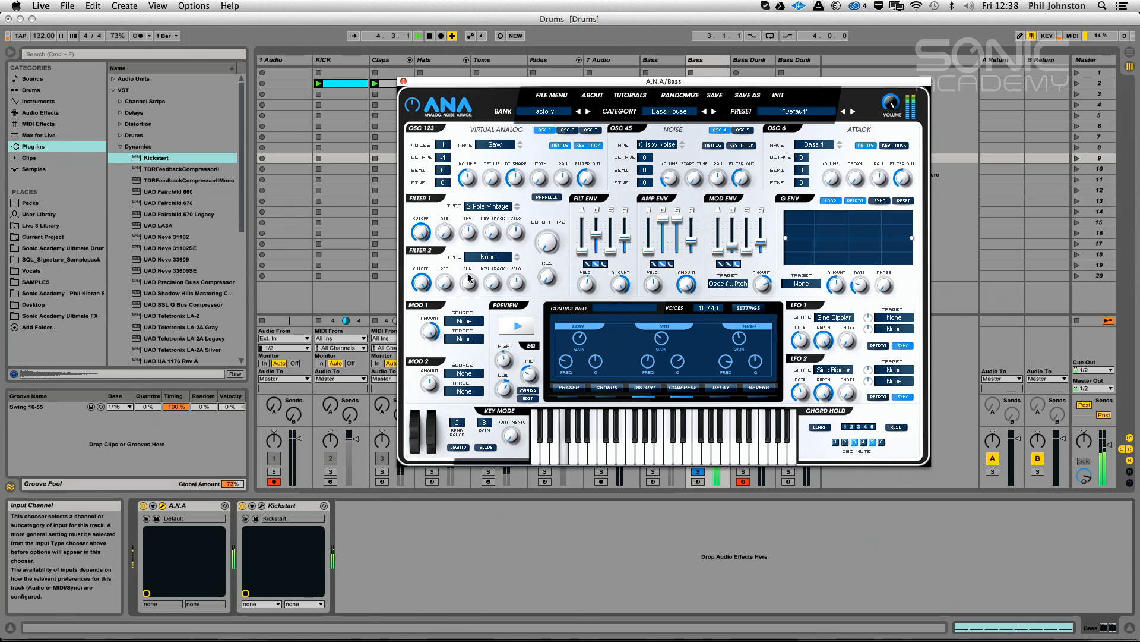
{"action": "left_click", "coordinate": [591, 131]}
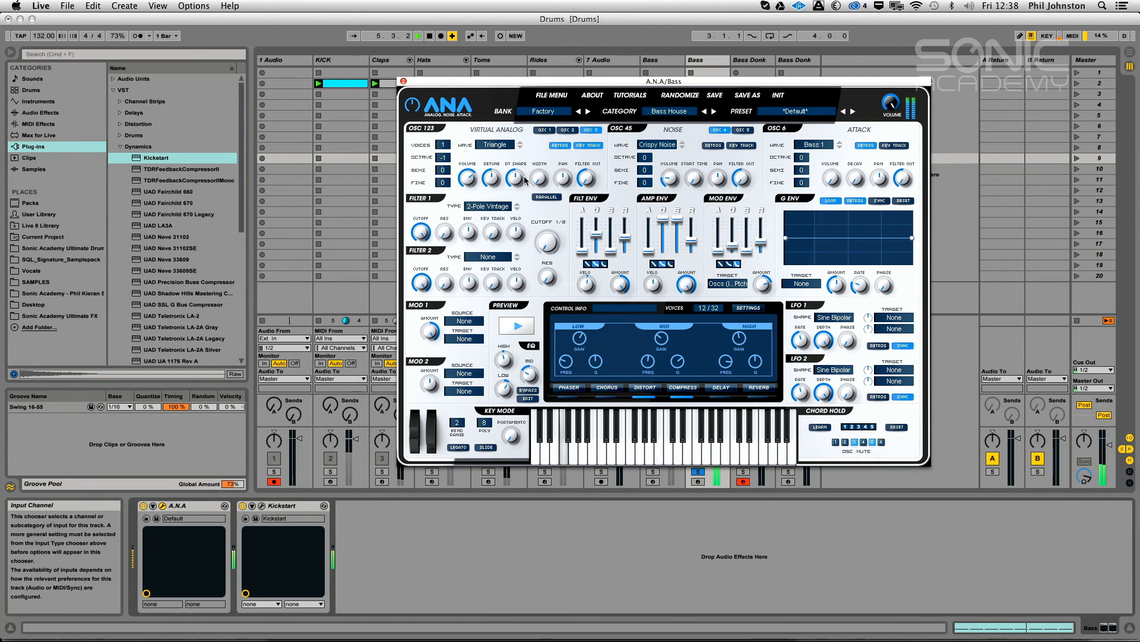
{"action": "left_click", "coordinate": [568, 130]}
Set Filter 1 to Comb with a resonance of 0.45 and Filter 2 to LP + Distortion
{"action": "left_click", "coordinate": [484, 208]}
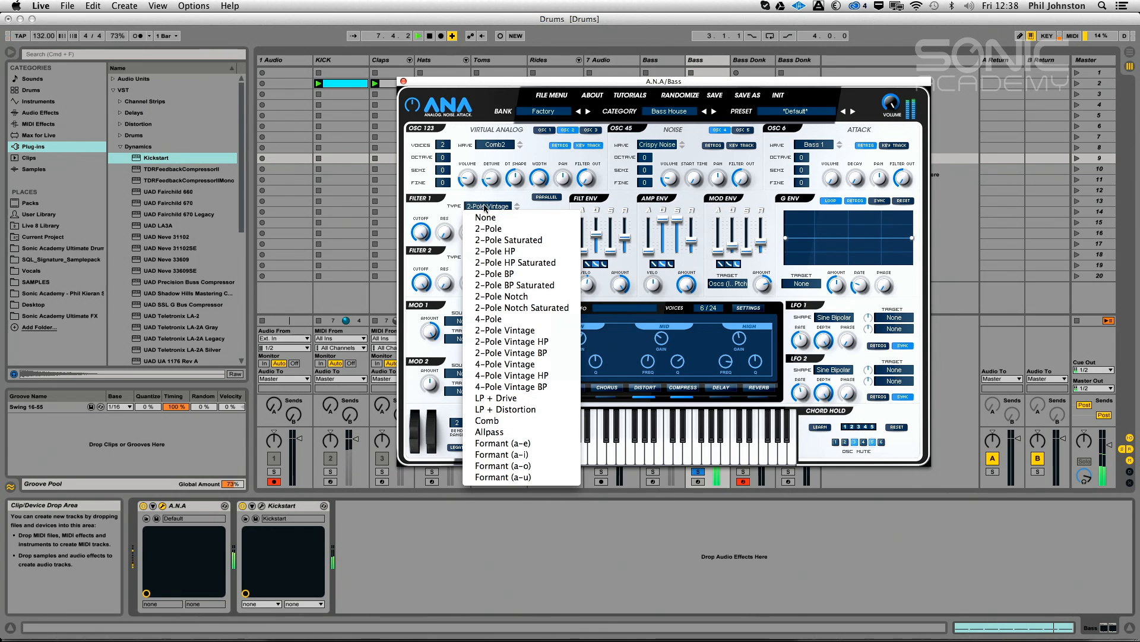
{"action": "left_click", "coordinate": [504, 421]}
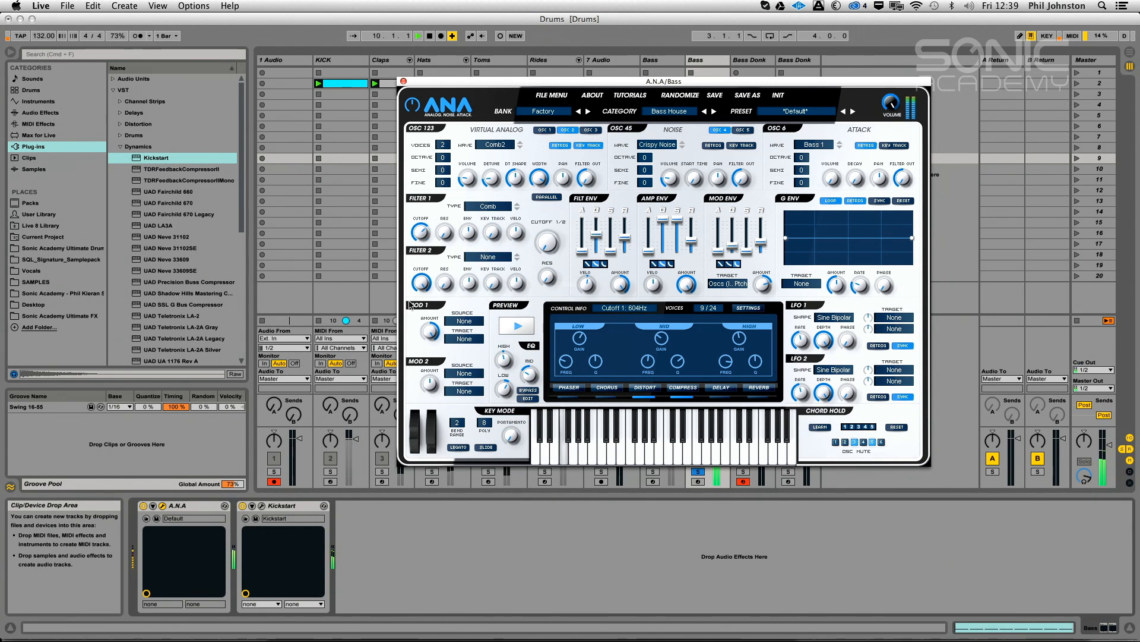
{"action": "left_click_drag", "start_coordinate": [440, 235], "coordinate": [470, 136]}
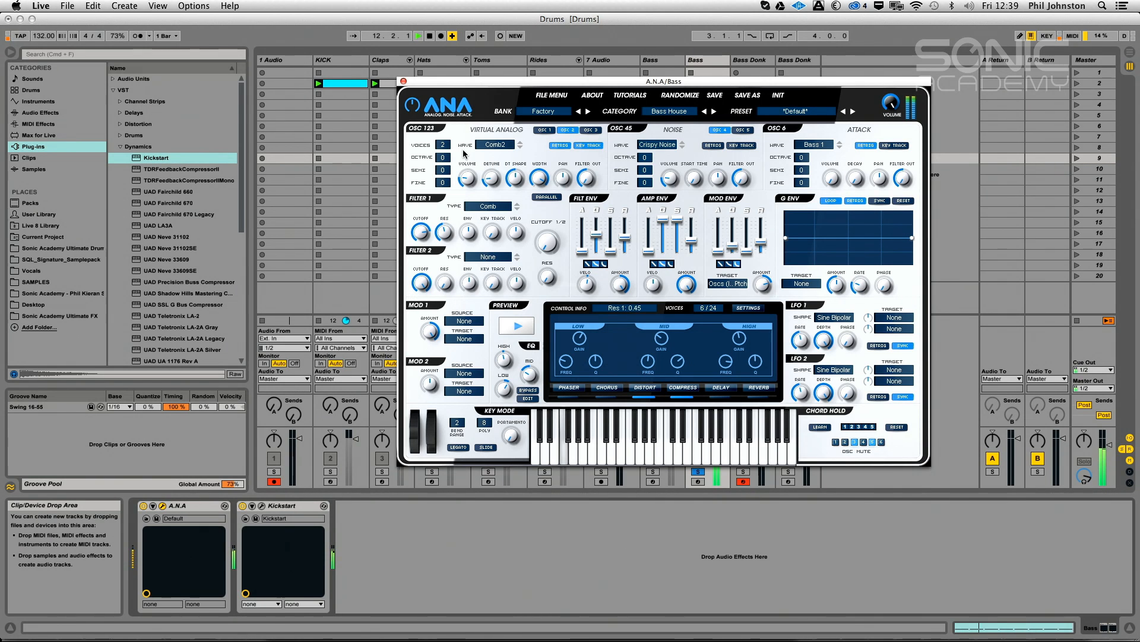
{"action": "left_click", "coordinate": [496, 261]}
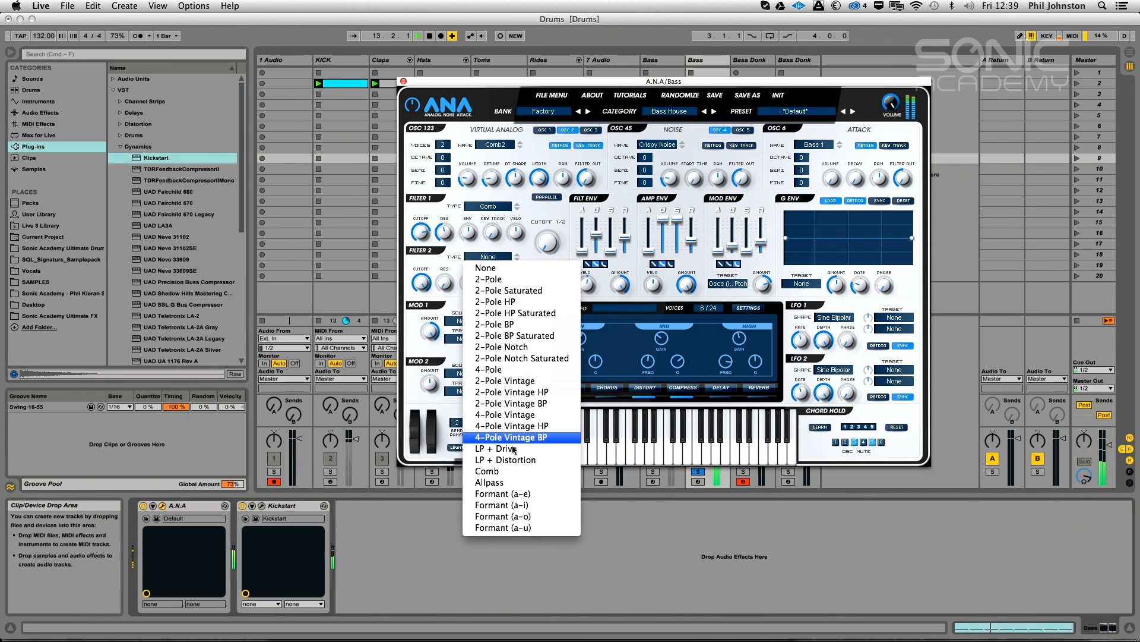
{"action": "left_click", "coordinate": [507, 459]}
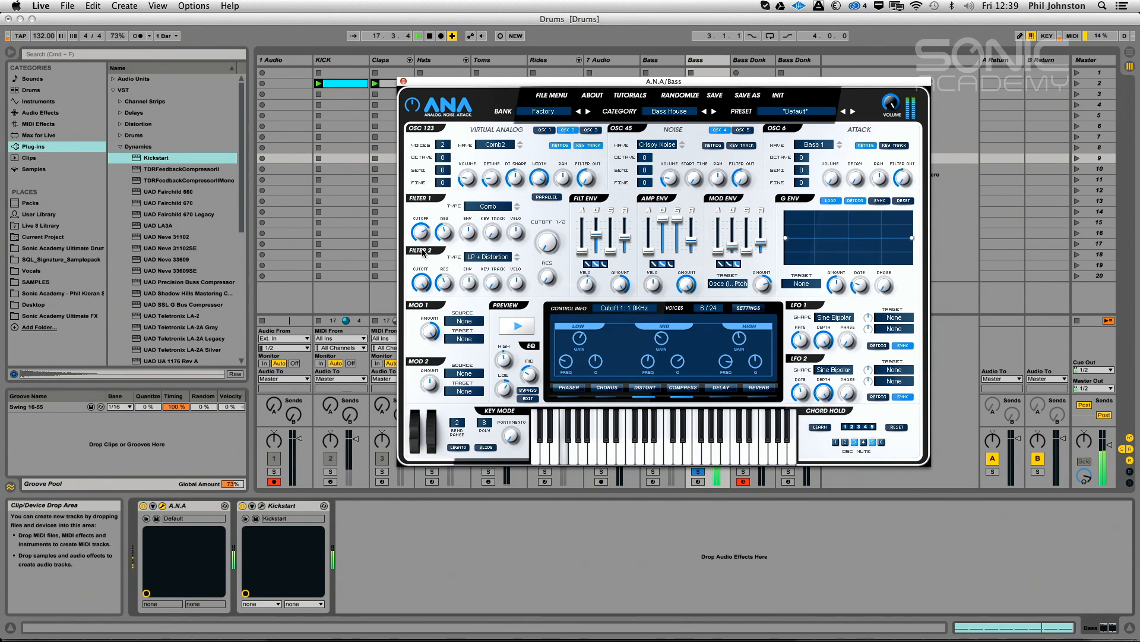
{"action": "left_click", "coordinate": [456, 556]}
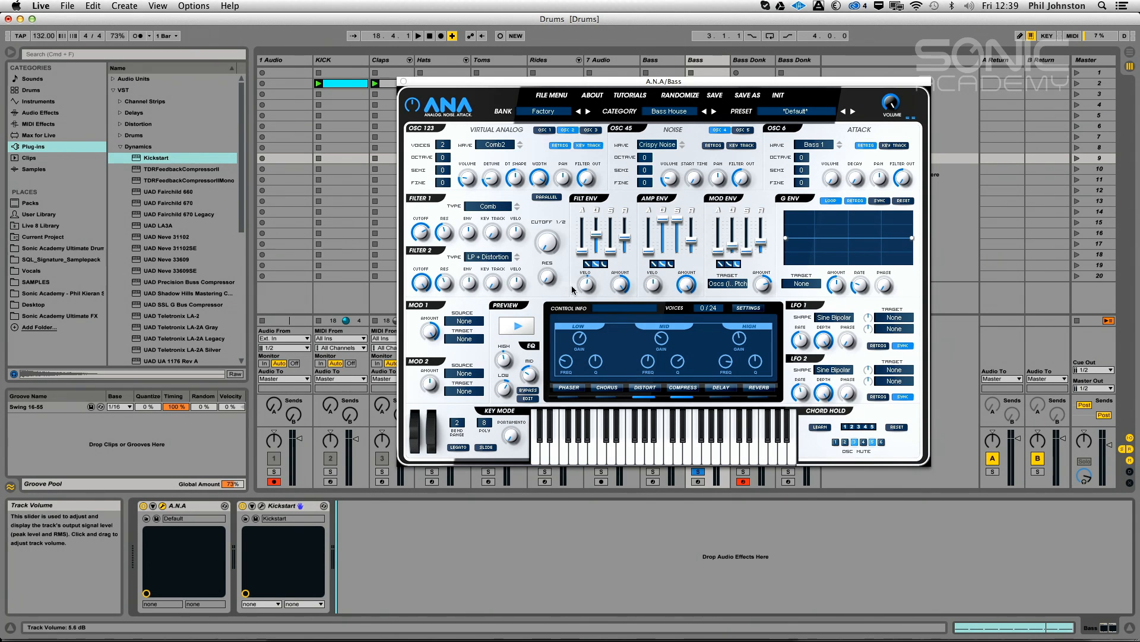
Show the distortion settings and try the Comb5 wave on oscillator 2 while adjusting the filter cutoff
{"action": "left_click", "coordinate": [654, 388]}
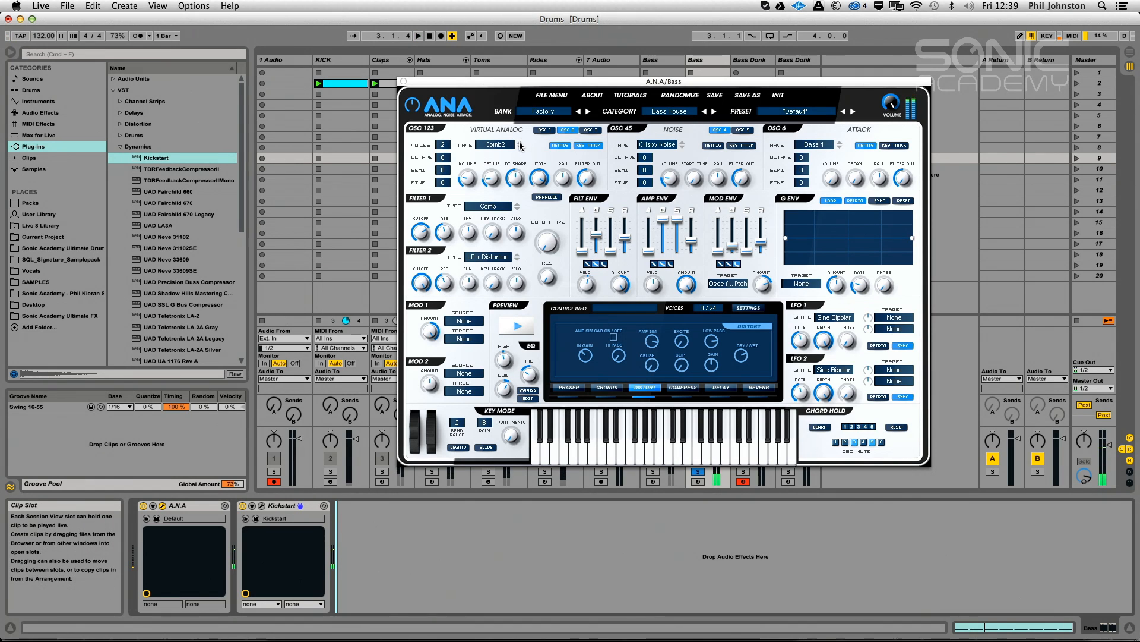
{"action": "key", "text": "space"}
{"action": "left_click", "coordinate": [520, 146]}
{"action": "left_click", "coordinate": [520, 147]}
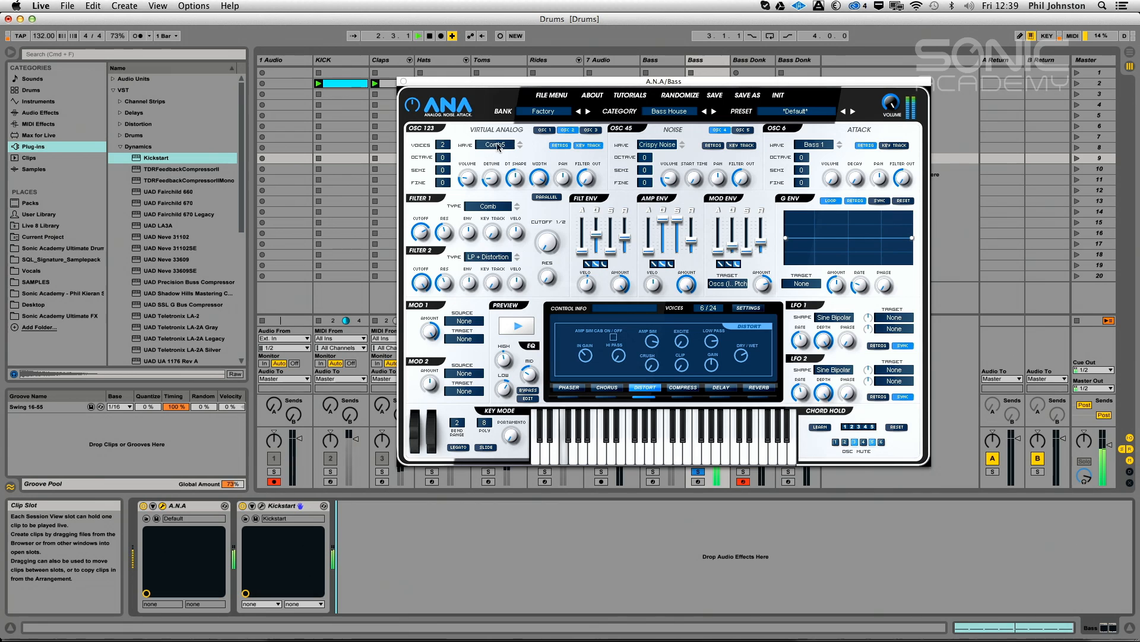
{"action": "left_click_drag", "start_coordinate": [418, 246], "coordinate": [421, 233]}
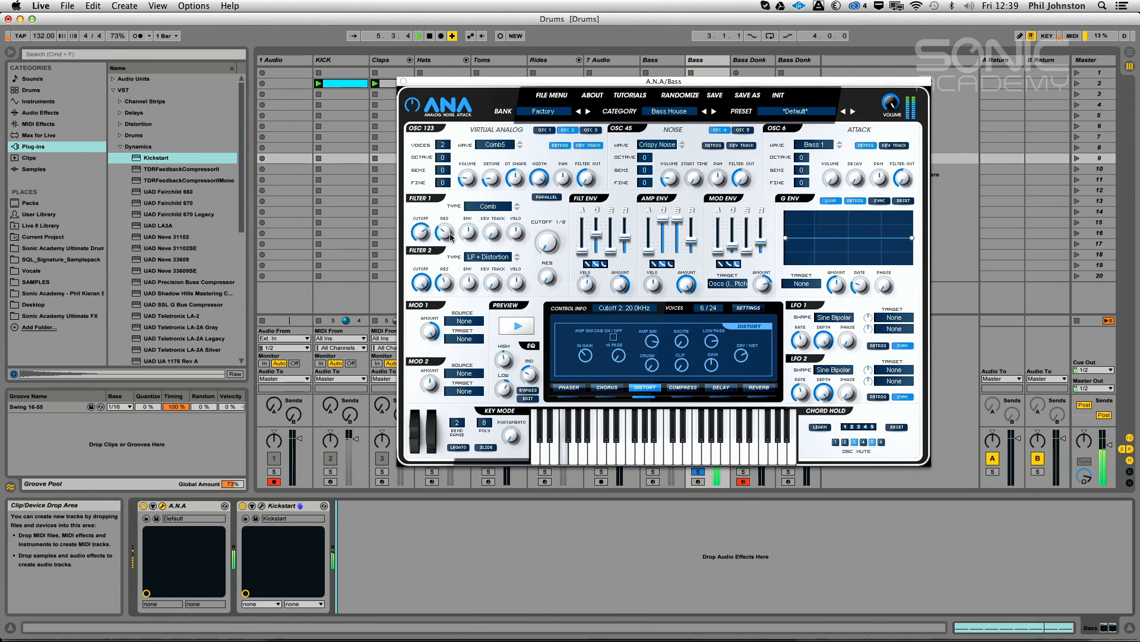
{"action": "key", "text": "space"}
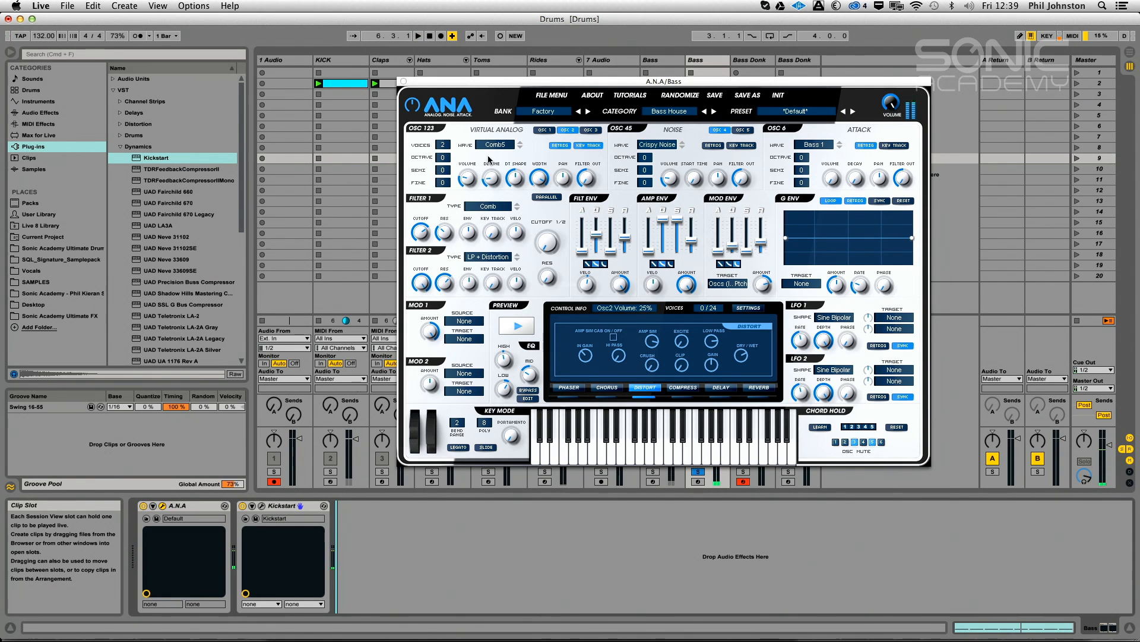
Try the Data01 and Data02 waves on oscillator 2 during playback
{"action": "left_click", "coordinate": [510, 148]}
{"action": "left_click", "coordinate": [520, 144]}
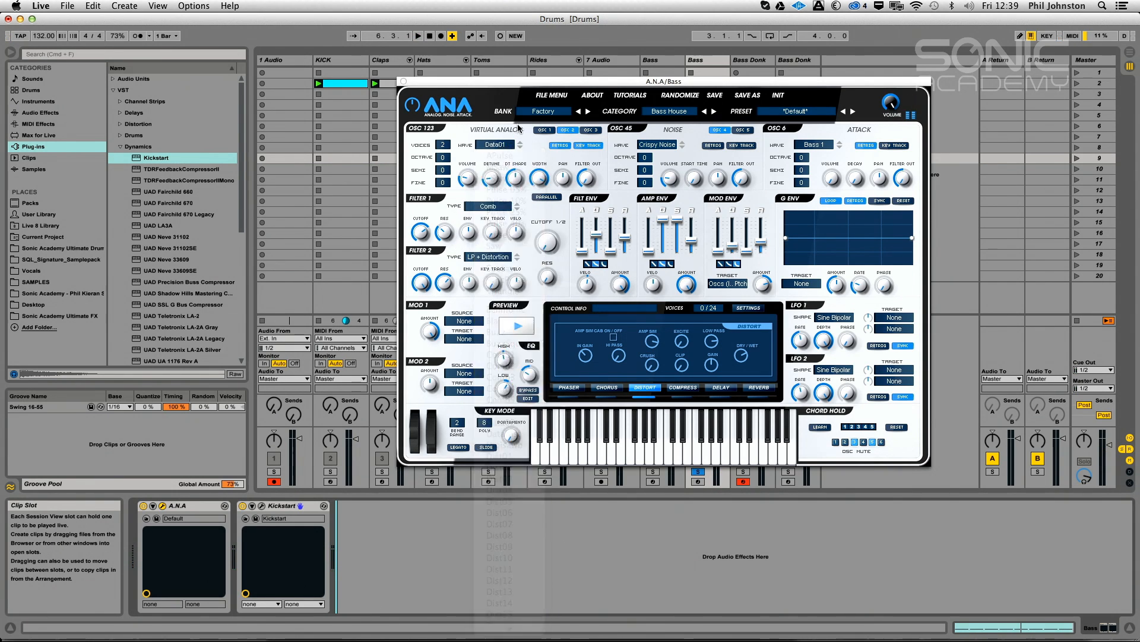
{"action": "key", "text": "space"}
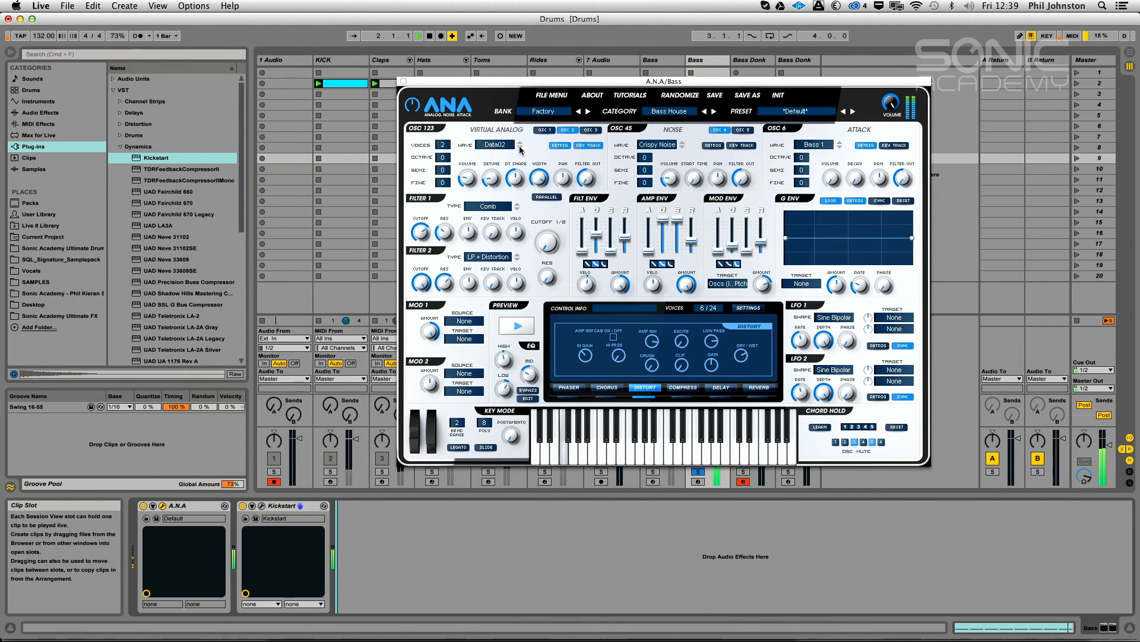
{"action": "key", "text": "space"}
Set oscillator 2 to the Comb1 wave and play the bass
{"action": "left_click", "coordinate": [502, 143]}
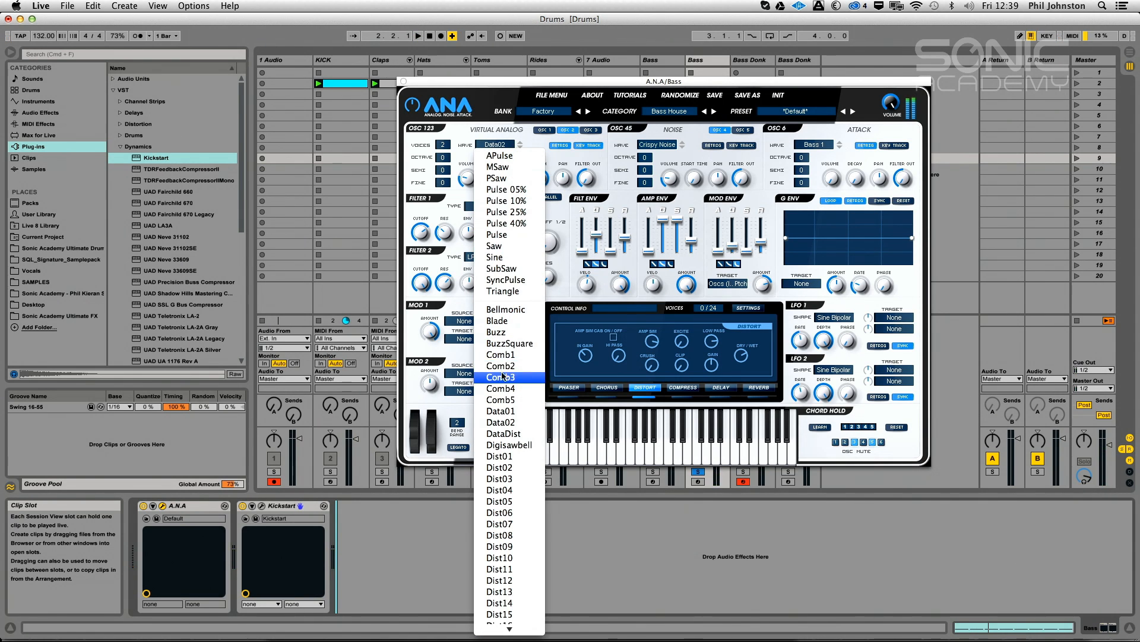
{"action": "left_click", "coordinate": [501, 355]}
{"action": "key", "text": "space"}
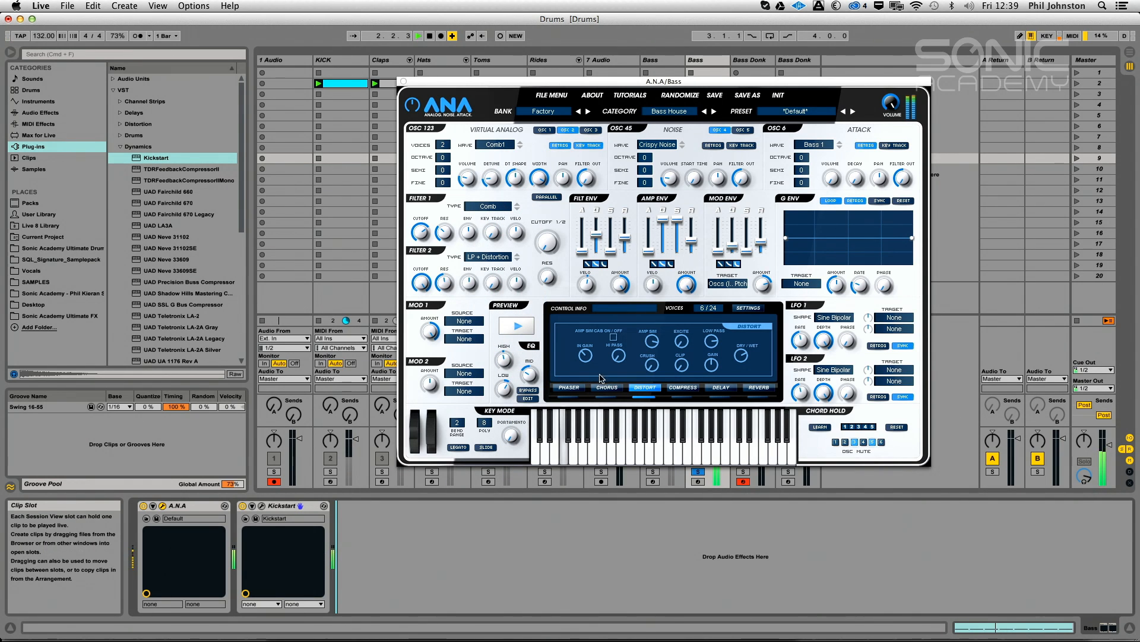
Try oscillator 2 at octave -1, return it to octave 0, and play the bass
{"action": "left_click_drag", "start_coordinate": [446, 159], "coordinate": [450, 183]}
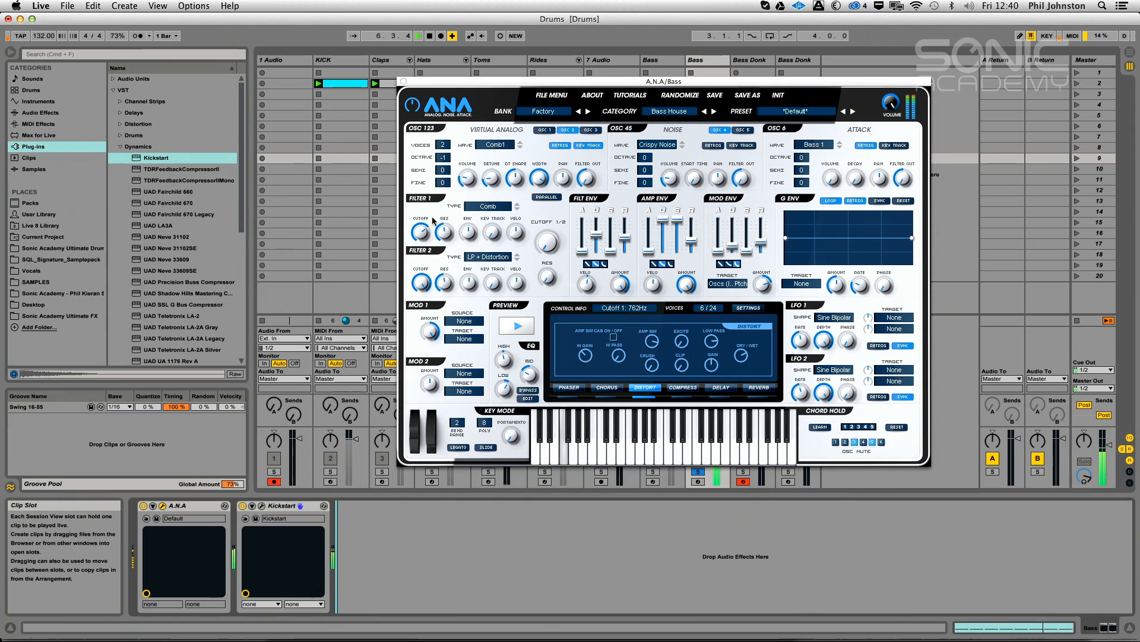
{"action": "left_click_drag", "start_coordinate": [447, 159], "coordinate": [449, 132]}
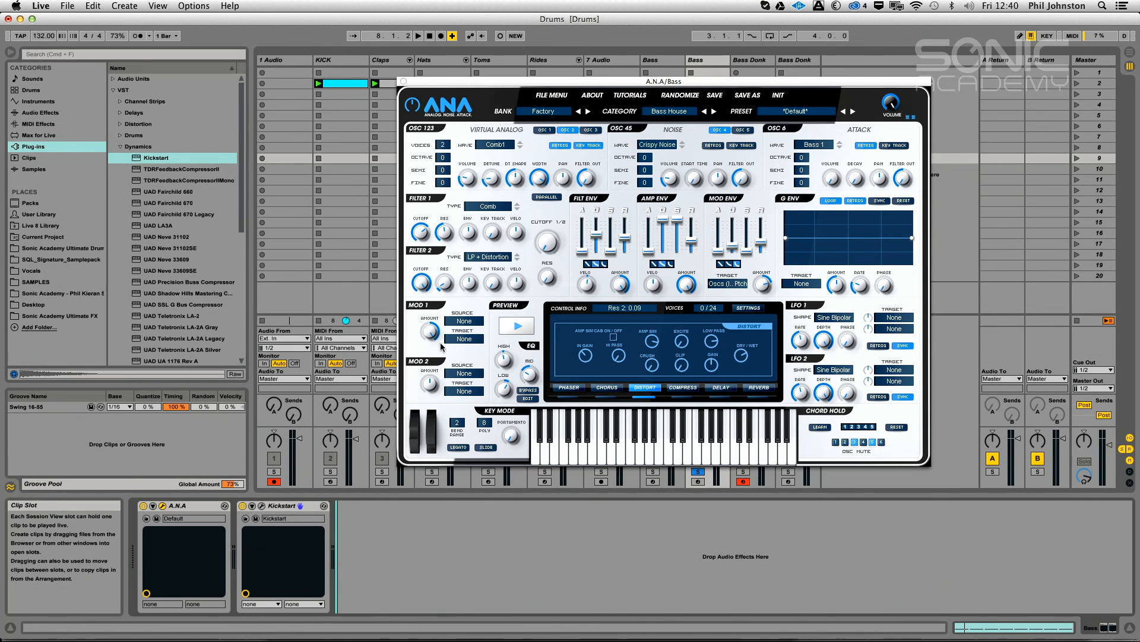
{"action": "key", "text": "space"}
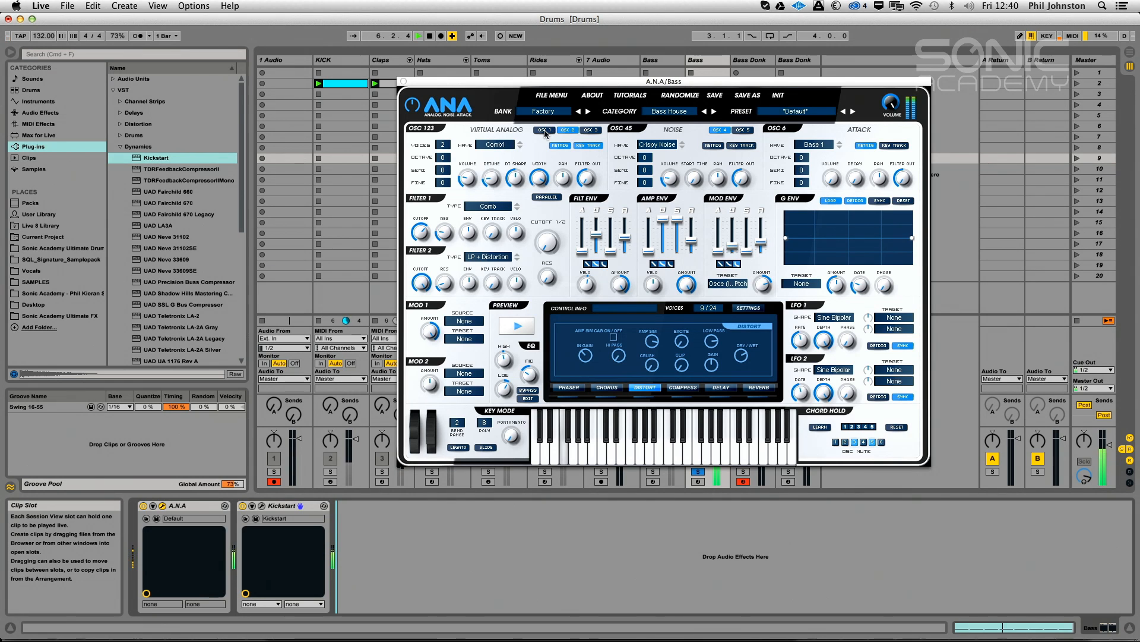
Turn oscillator 1 back on with the Dist03 wave at octave 0
{"action": "left_click", "coordinate": [568, 130]}
{"action": "left_click", "coordinate": [495, 144]}
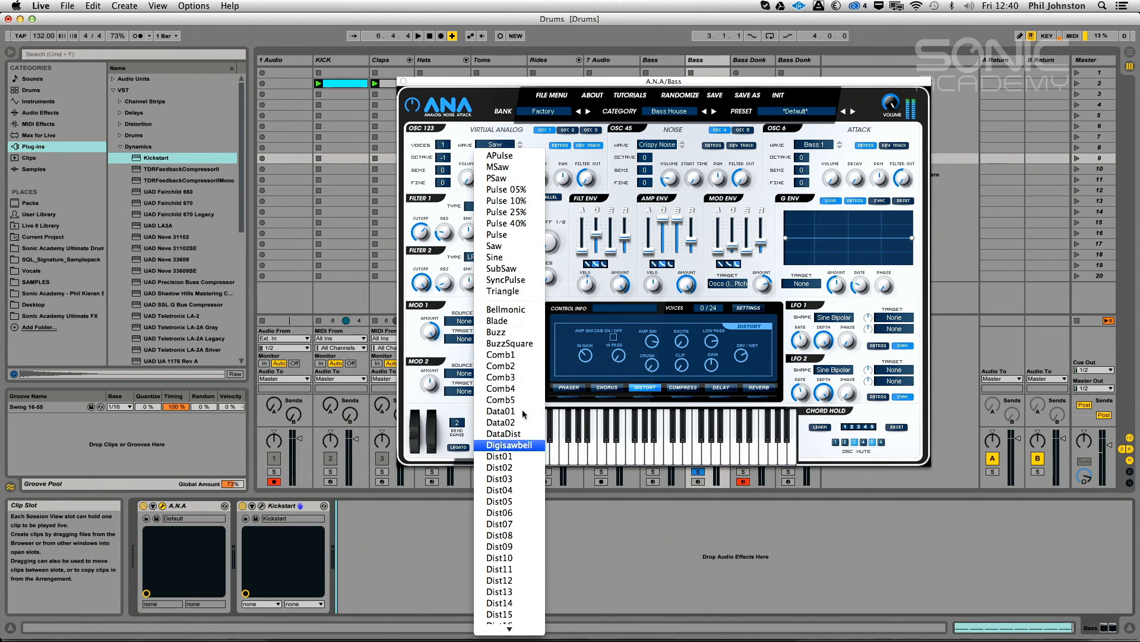
{"action": "left_click", "coordinate": [511, 479]}
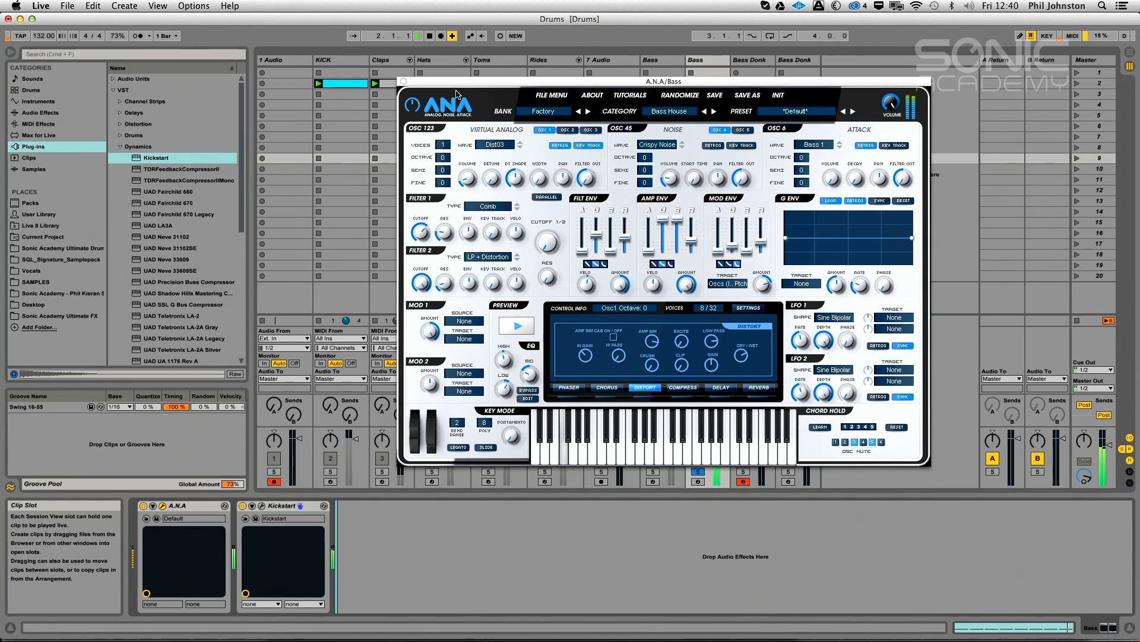
Step through the Dist waves on oscillator 1 to Dist18 and set its octave to -1
{"action": "left_click", "coordinate": [521, 148]}
{"action": "left_click", "coordinate": [521, 148]}
{"action": "left_click", "coordinate": [521, 147]}
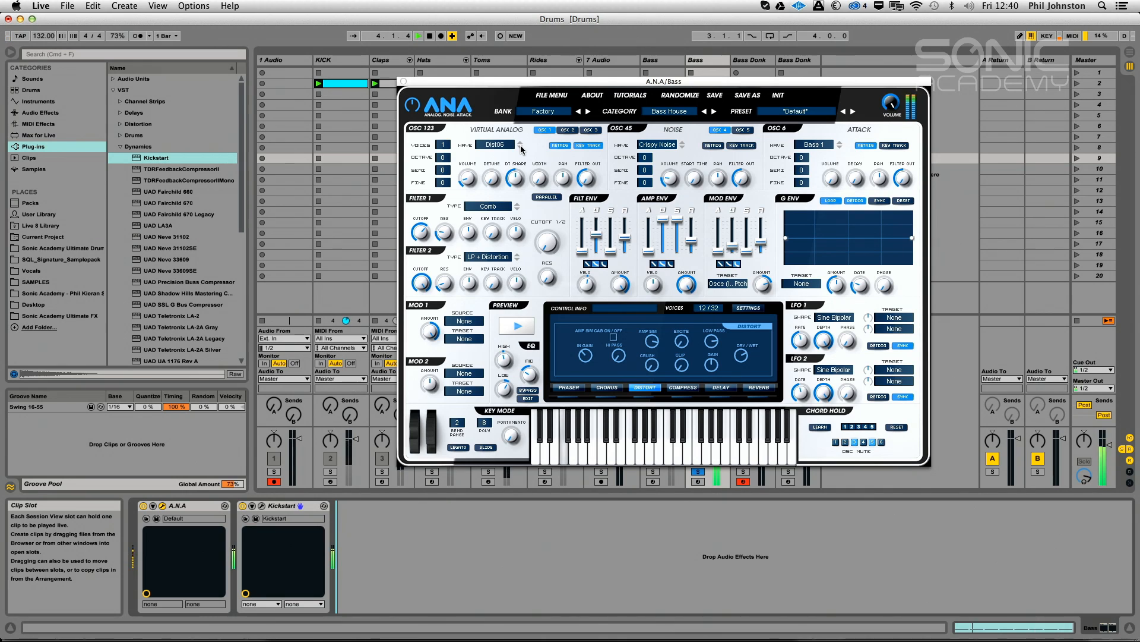
{"action": "left_click", "coordinate": [521, 148]}
{"action": "left_click", "coordinate": [521, 149]}
{"action": "left_click", "coordinate": [521, 149]}
{"action": "left_click", "coordinate": [521, 149]}
{"action": "left_click", "coordinate": [521, 149]}
{"action": "left_click", "coordinate": [521, 149]}
{"action": "left_click", "coordinate": [521, 149]}
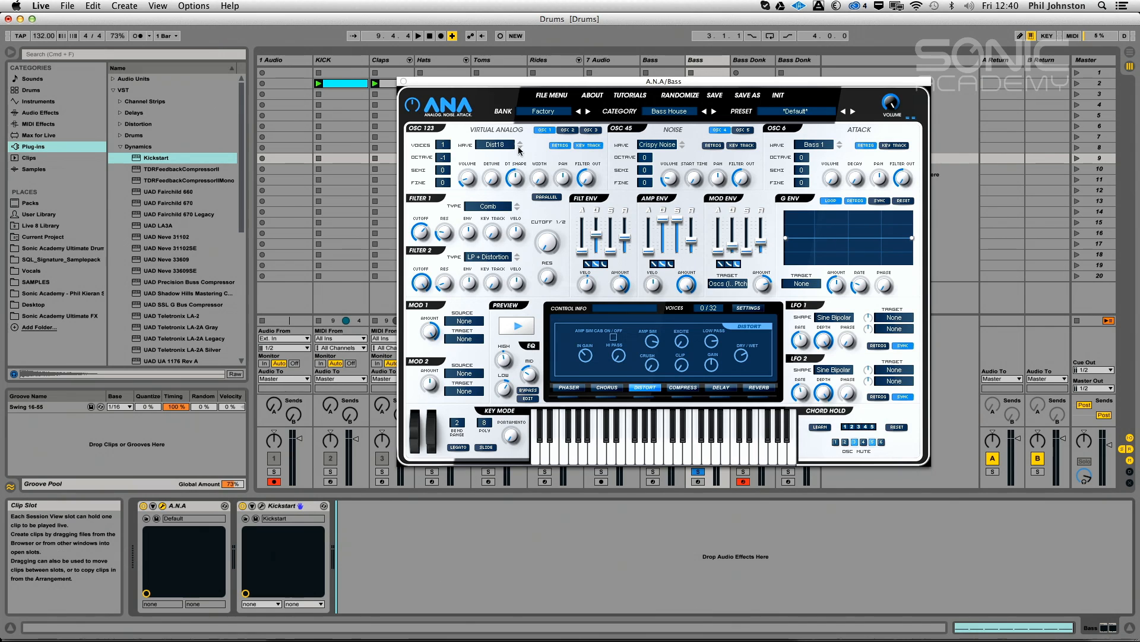
Turn oscillator 3 on with a Saw wave at 25% volume, and show the EQ settings
{"action": "left_click", "coordinate": [591, 130]}
{"action": "left_click", "coordinate": [498, 144]}
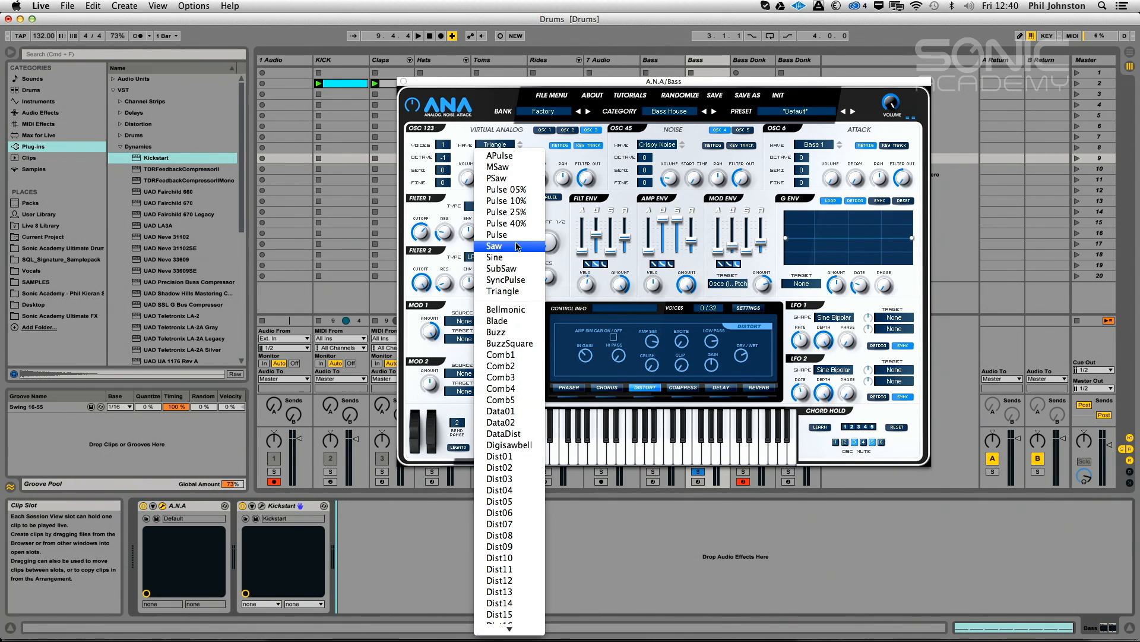
{"action": "left_click", "coordinate": [518, 246]}
{"action": "key", "text": "space"}
{"action": "left_click_drag", "start_coordinate": [467, 175], "coordinate": [484, 130]}
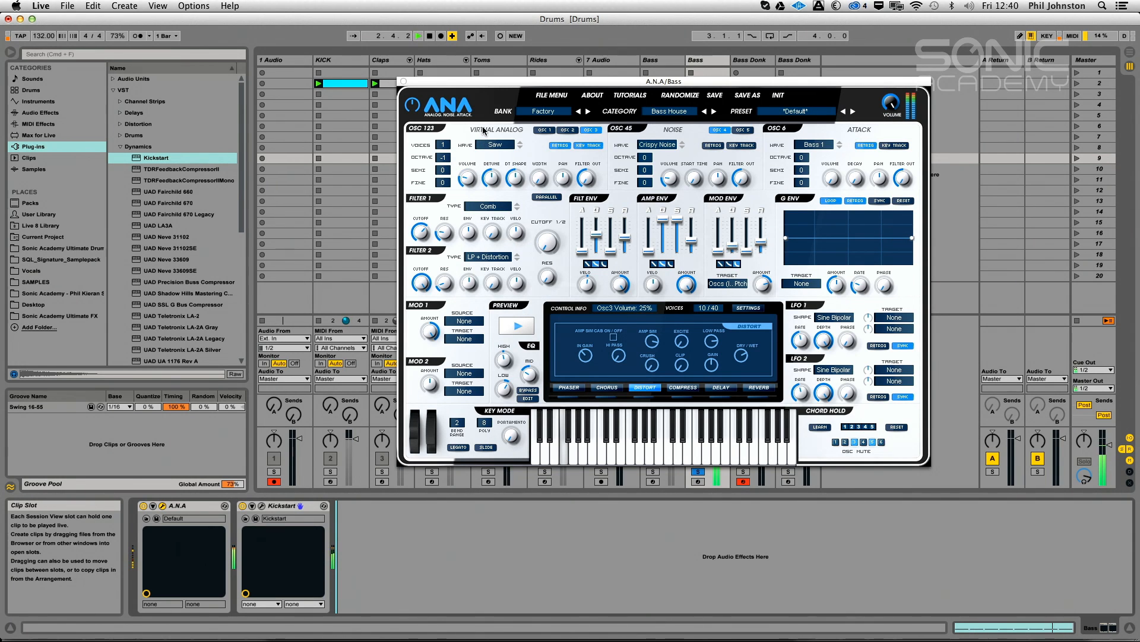
{"action": "left_click", "coordinate": [535, 346]}
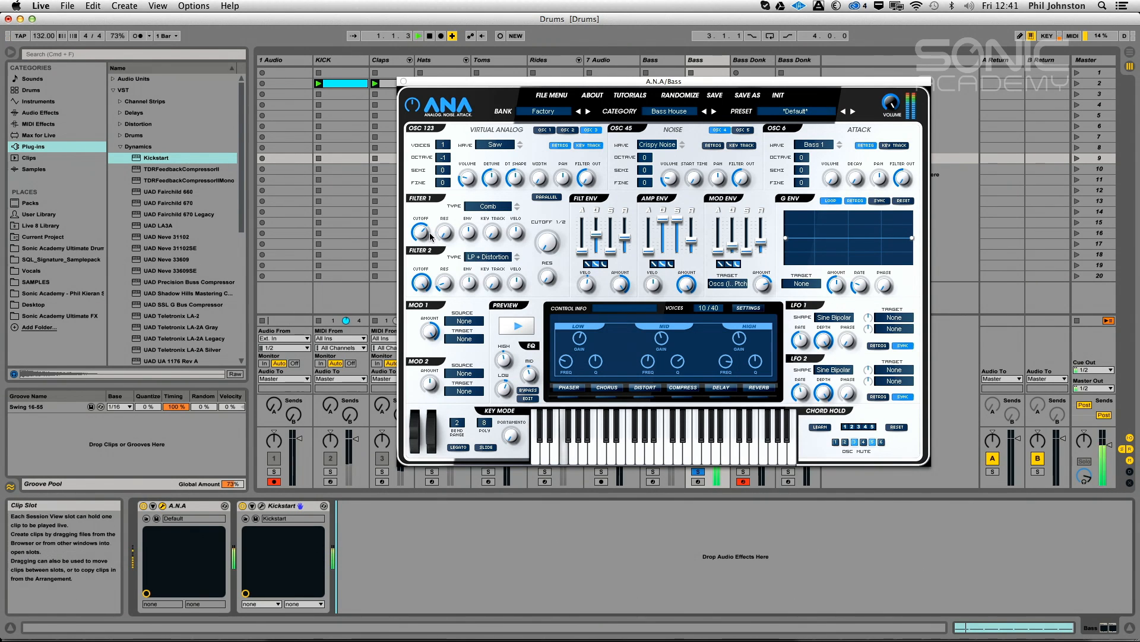
Set Filter 1's cutoff to 512 Hz and the distortion effect's high-pass frequency to about 510 Hz
{"action": "left_click_drag", "start_coordinate": [431, 208], "coordinate": [430, 236]}
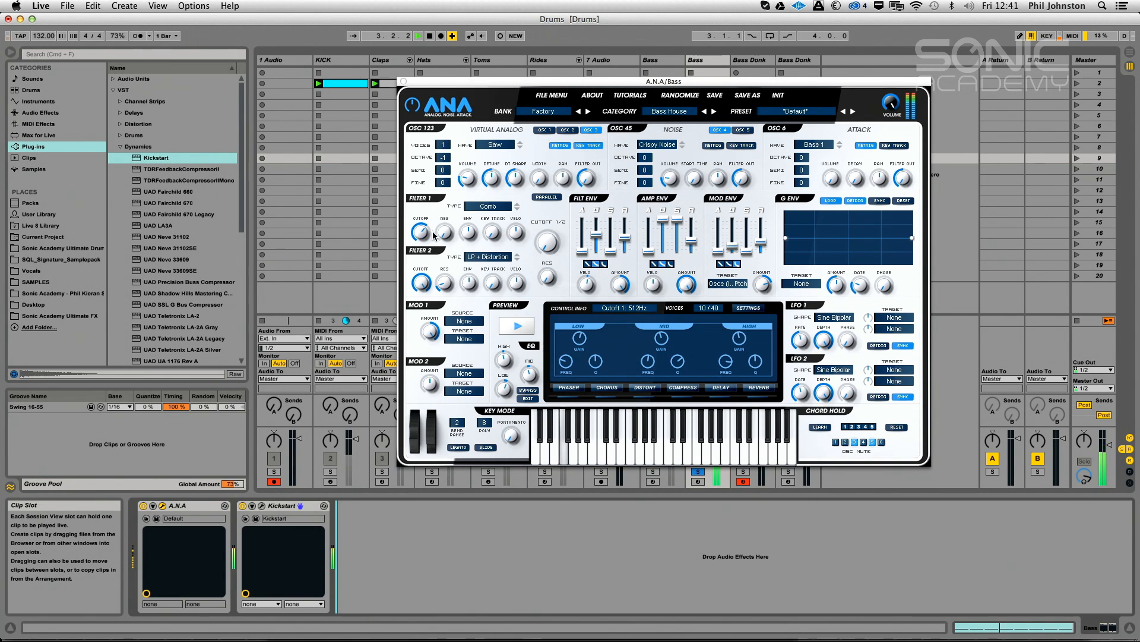
{"action": "left_click", "coordinate": [642, 391]}
{"action": "left_click", "coordinate": [643, 392]}
{"action": "left_click_drag", "start_coordinate": [655, 364], "coordinate": [654, 358]}
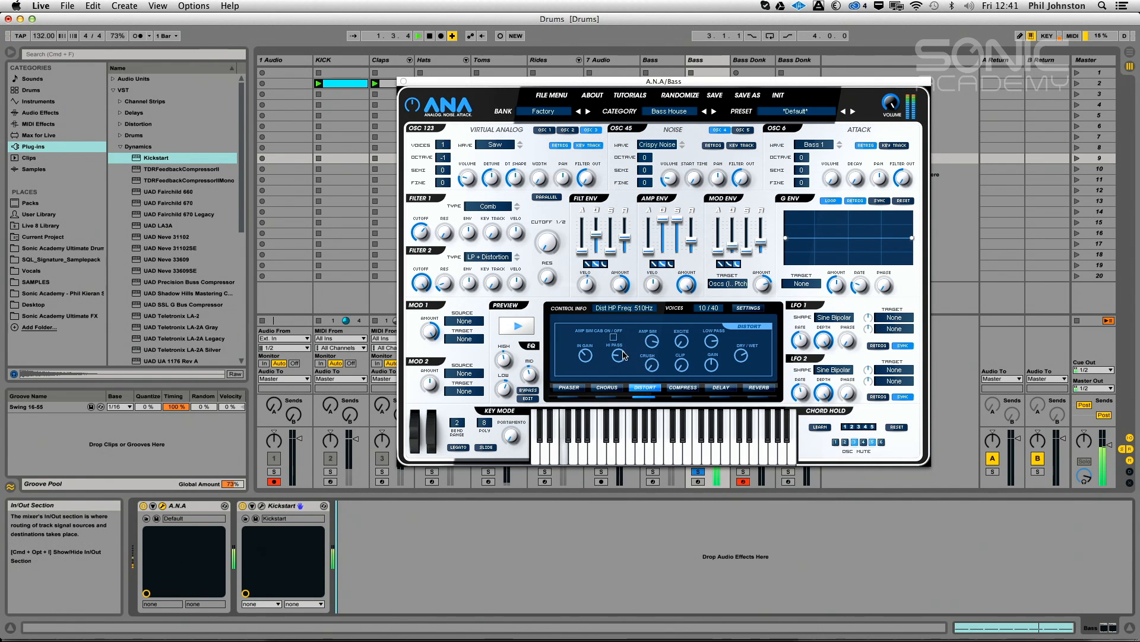
Adjust Filter 1's resonance while the bass plays, and show the phaser settings
{"action": "left_click_drag", "start_coordinate": [669, 193], "coordinate": [662, 223]}
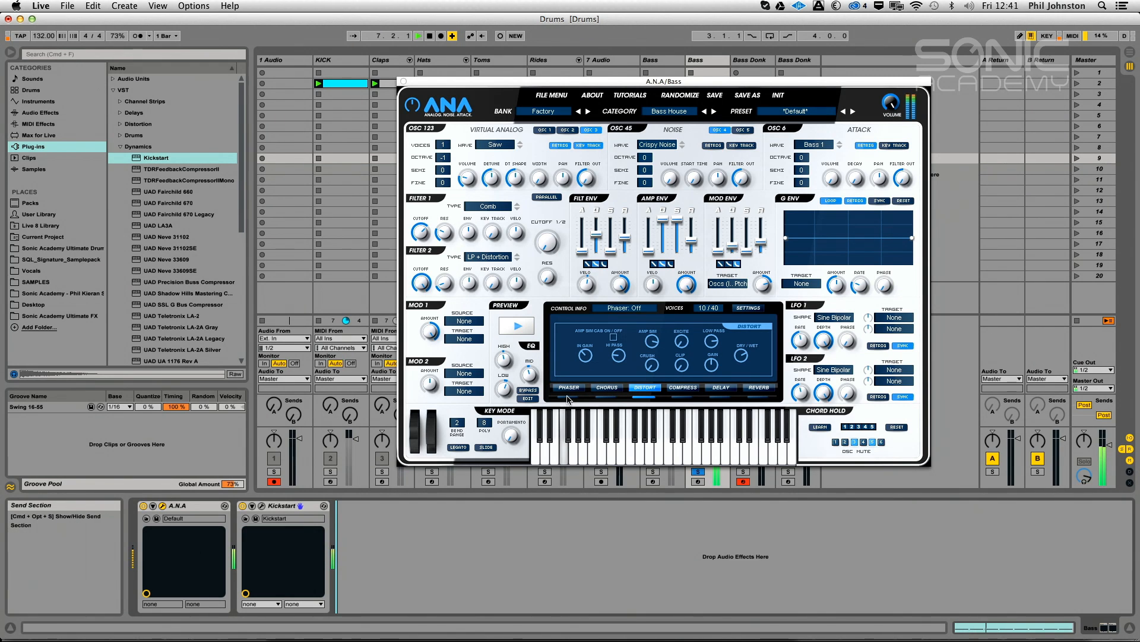
{"action": "left_click", "coordinate": [569, 387]}
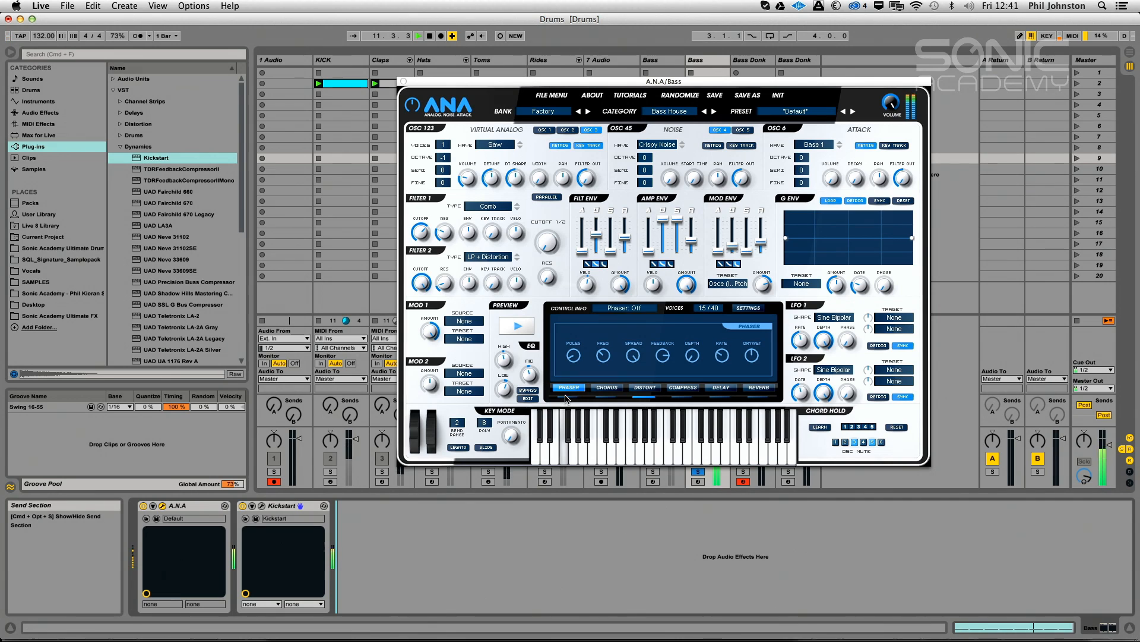
{"action": "left_click_drag", "start_coordinate": [445, 281], "coordinate": [453, 223]}
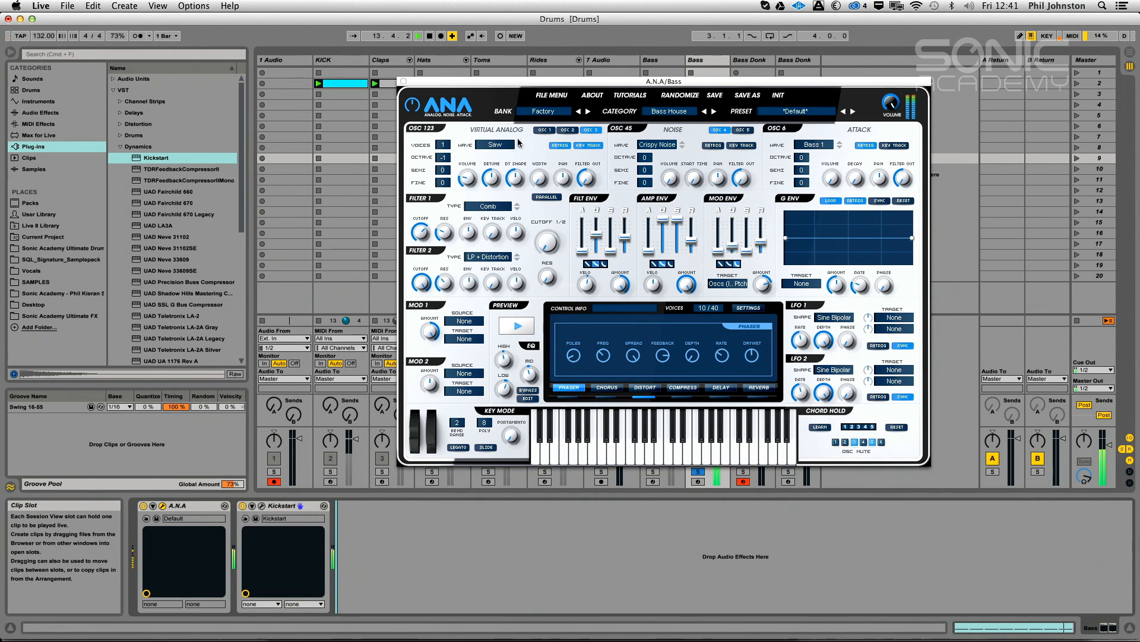
Set oscillator 2's volume to 26% and try adjusting its octave and semitone tuning
{"action": "left_click", "coordinate": [567, 130]}
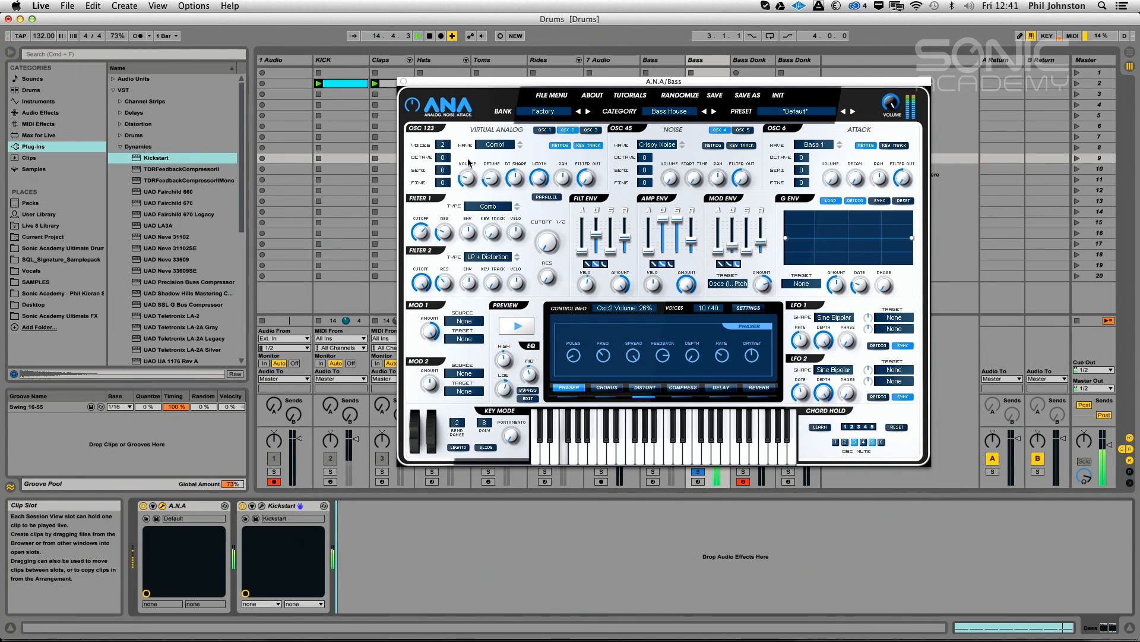
{"action": "left_click_drag", "start_coordinate": [443, 157], "coordinate": [463, 198]}
{"action": "left_click_drag", "start_coordinate": [445, 172], "coordinate": [444, 177]}
Change oscillator 1's wave to Dist21
{"action": "left_click", "coordinate": [543, 129]}
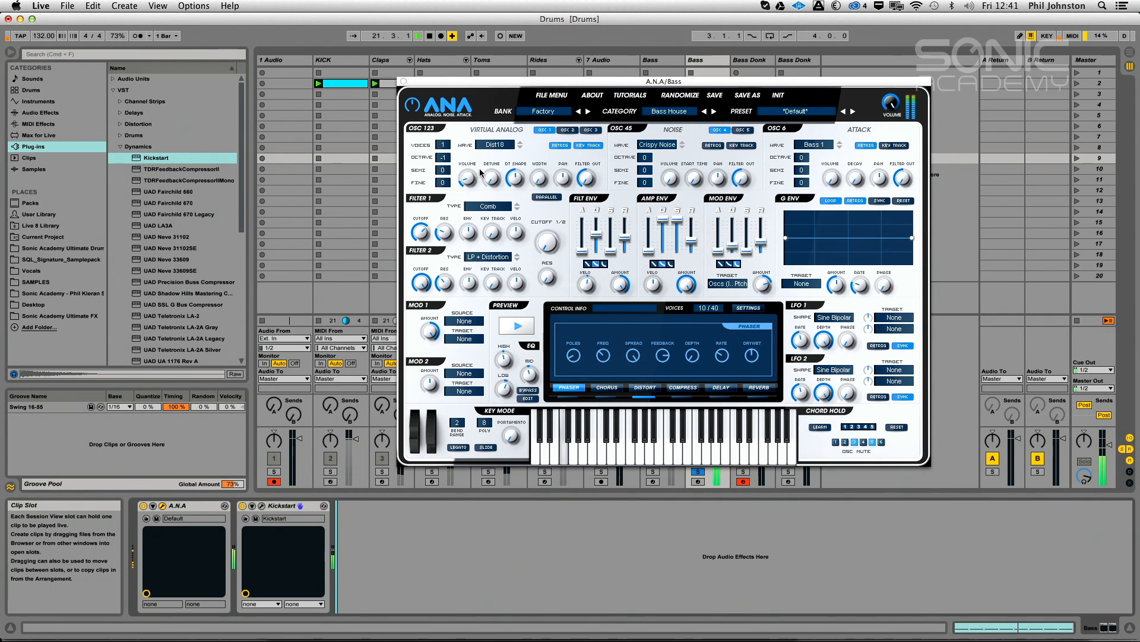
{"action": "left_click", "coordinate": [519, 147]}
{"action": "left_click", "coordinate": [520, 148]}
{"action": "mouse_move", "coordinate": [471, 185]}
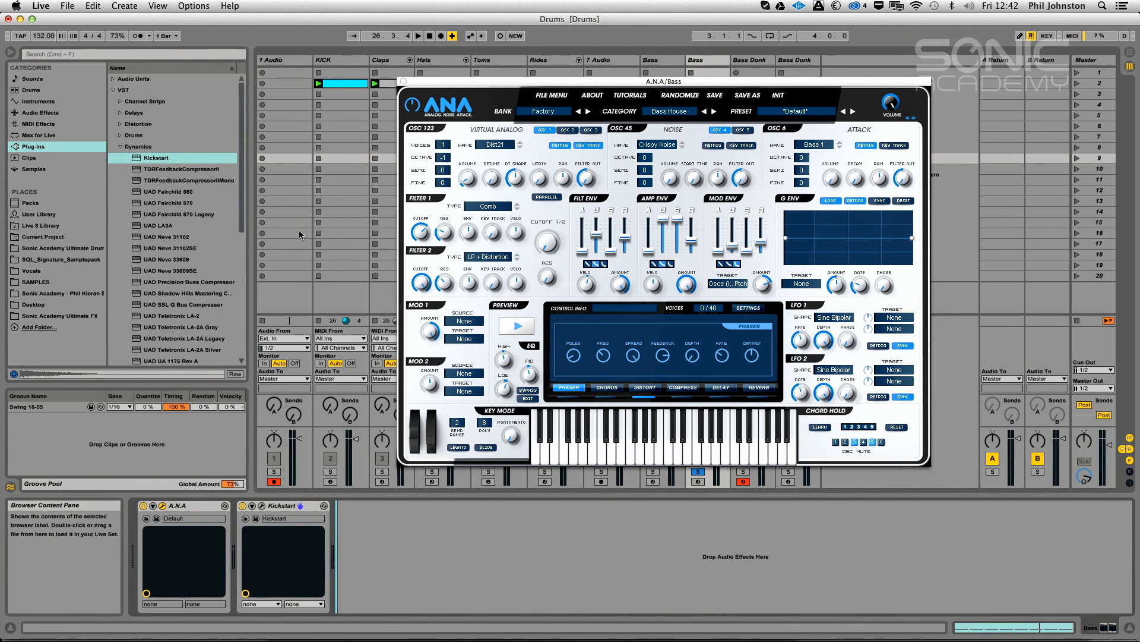
Restart playback, adjust the EQ's low band, and set the distortion's high-pass frequency to 955 Hz
{"action": "key", "text": "space"}
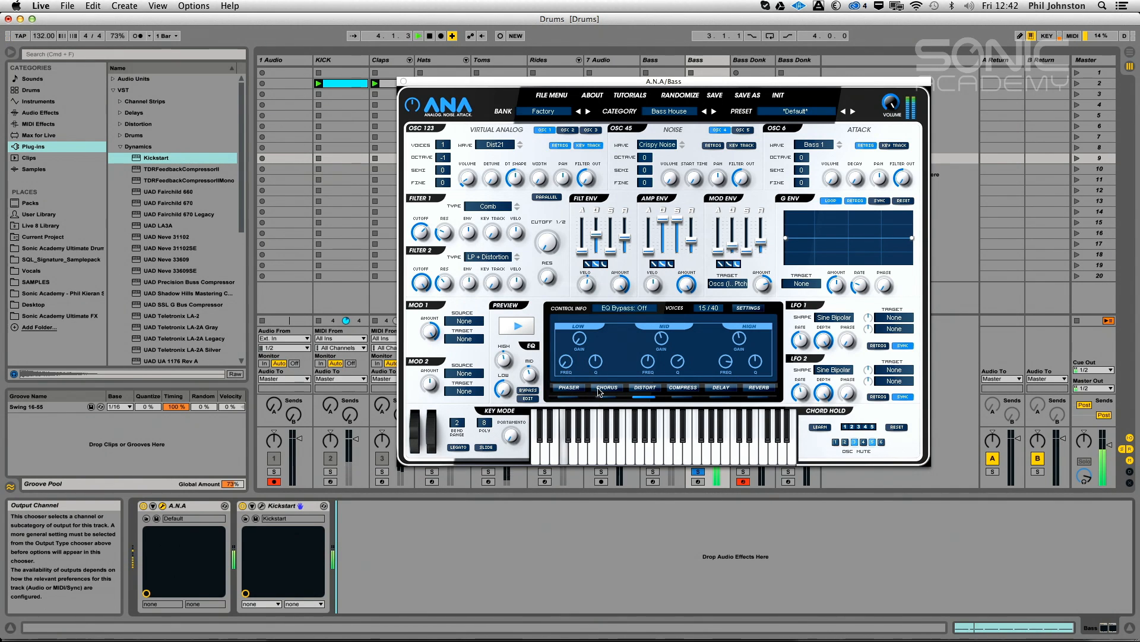
{"action": "left_click", "coordinate": [642, 388]}
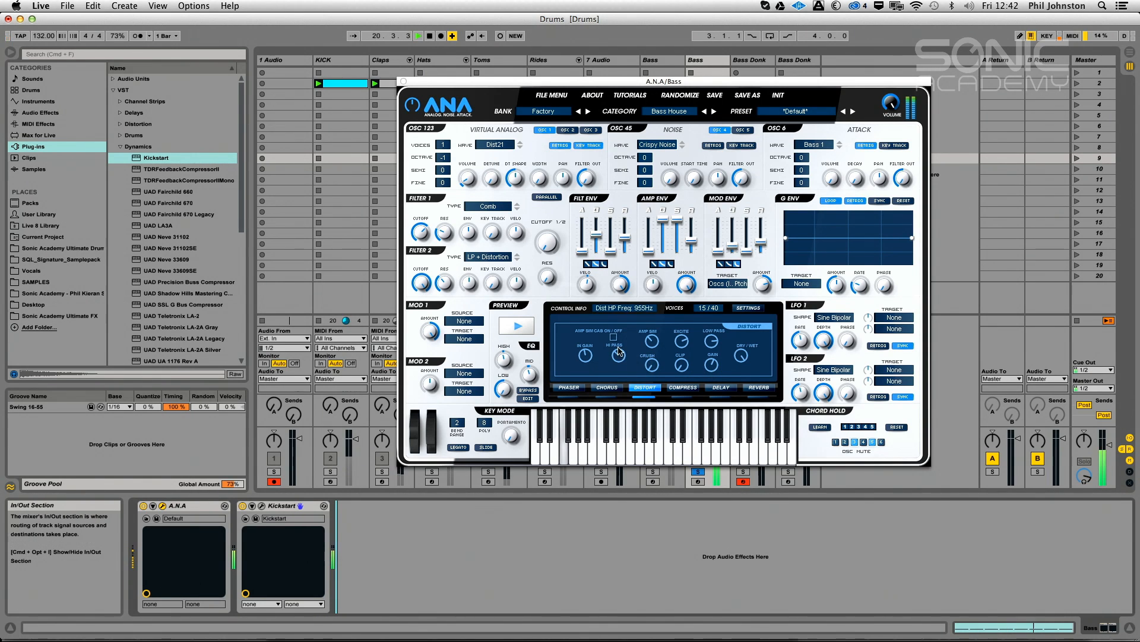
Close the A.N.A window, unsolo the second Bass track, and lower the volumes of both Bass tracks against the kick during playback
{"action": "left_click", "coordinate": [404, 82]}
{"action": "left_click", "coordinate": [699, 471]}
{"action": "key", "text": "space"}
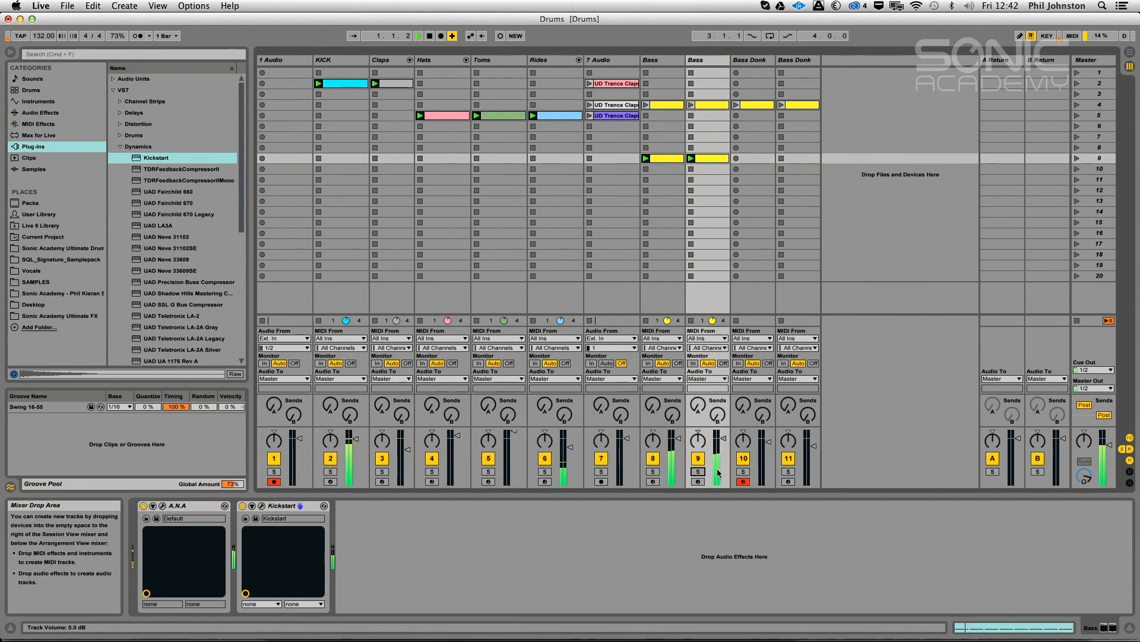
{"action": "left_click_drag", "start_coordinate": [724, 439], "coordinate": [678, 442]}
{"action": "key", "text": "space"}
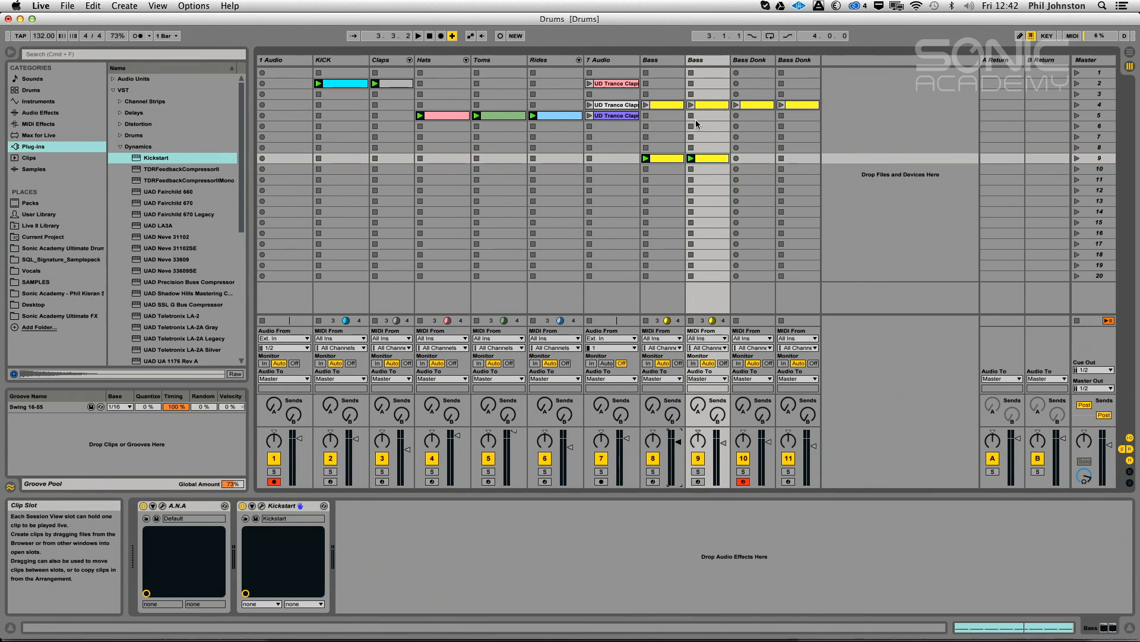
Open the track options of the second Bass track
{"action": "right_click", "coordinate": [700, 64]}
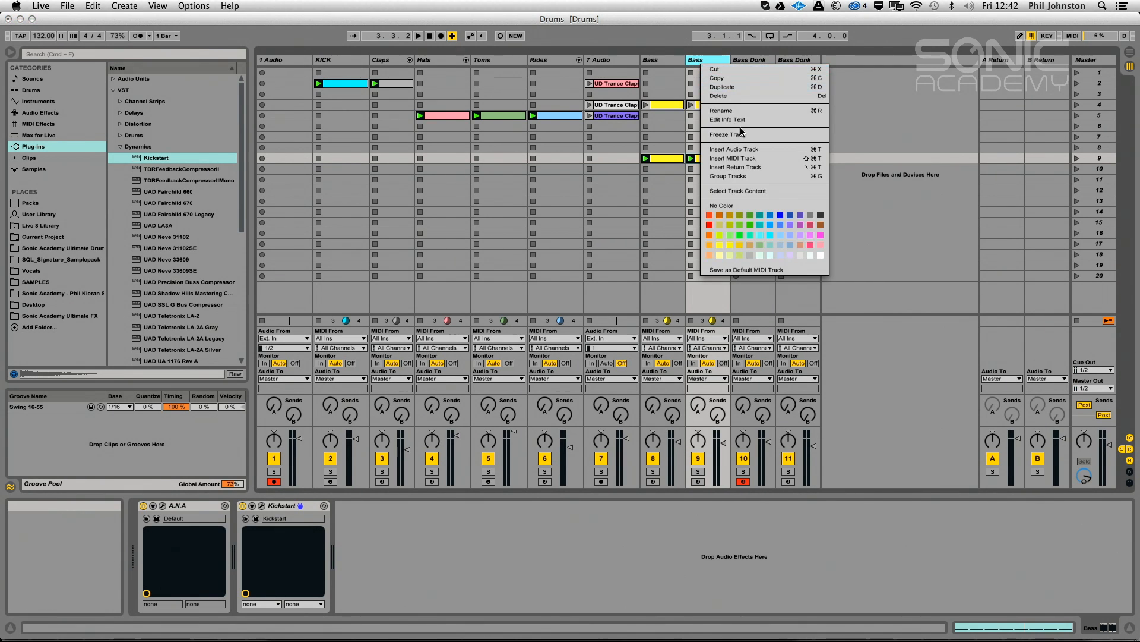